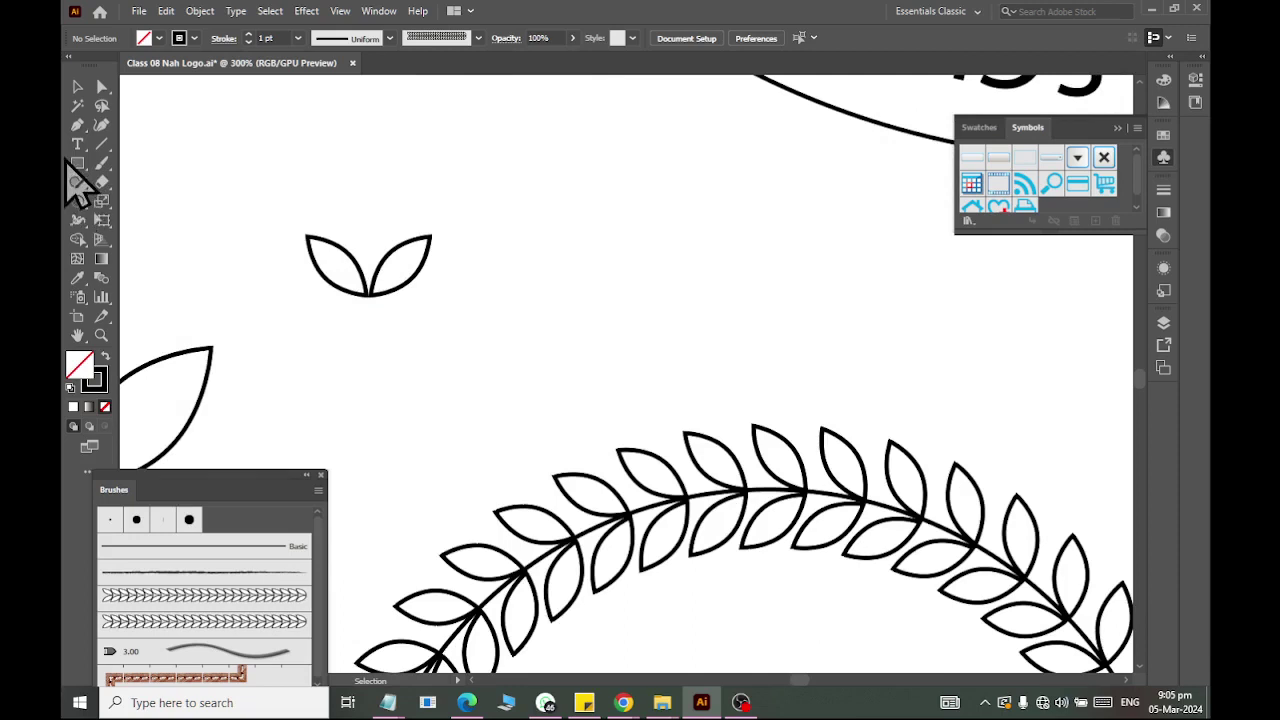
# Draw a tall, narrow ellipse in the empty area beside the existing leaf pair above the wreath
pyautogui.click(79, 165)
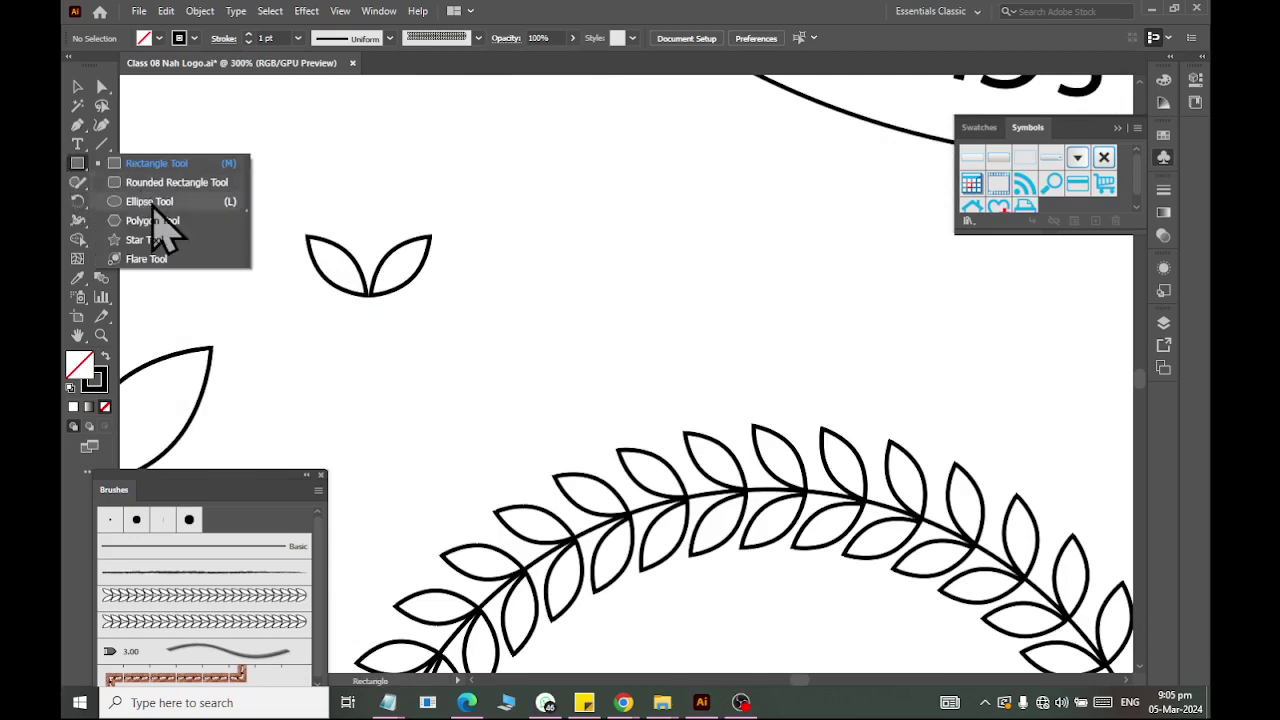
pyautogui.click(150, 201)
pyautogui.moveTo(514, 176); pyautogui.dragTo(551, 256)
# Convert the top and bottom anchor points of the new ellipse to corners to form a pointed leaf
pyautogui.click(101, 88)
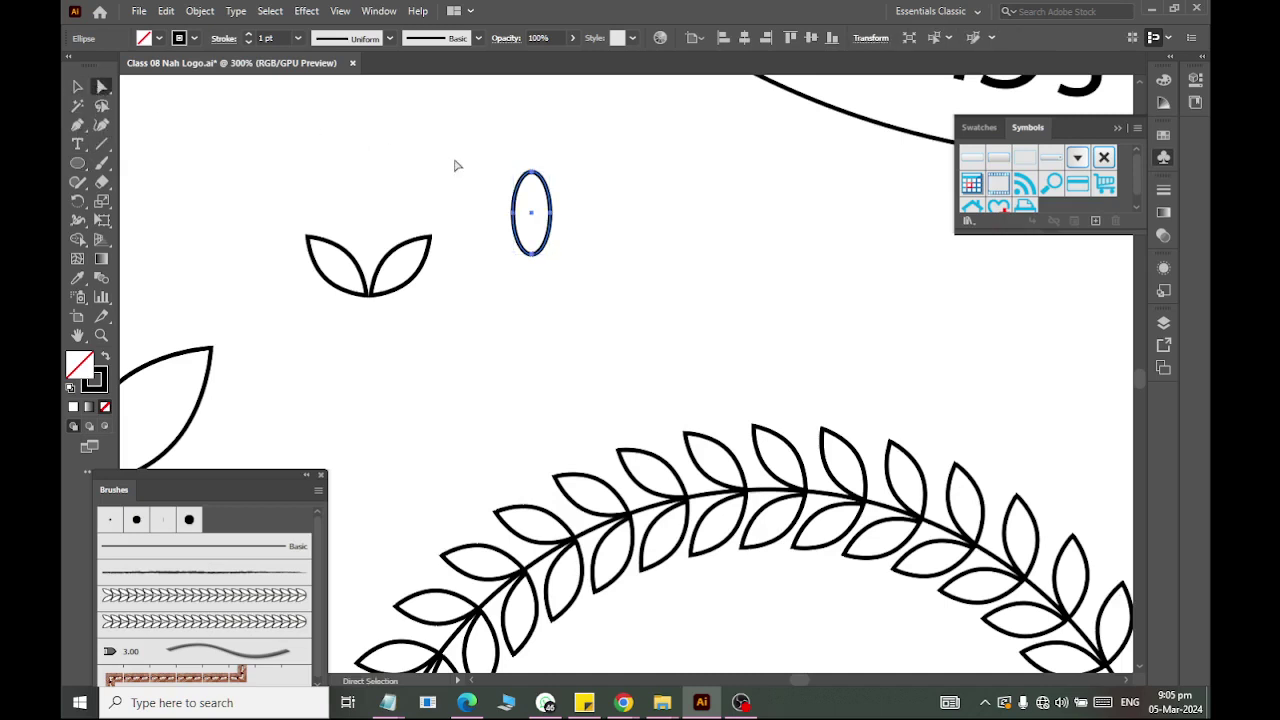
pyautogui.click(531, 174)
pyautogui.click(181, 38)
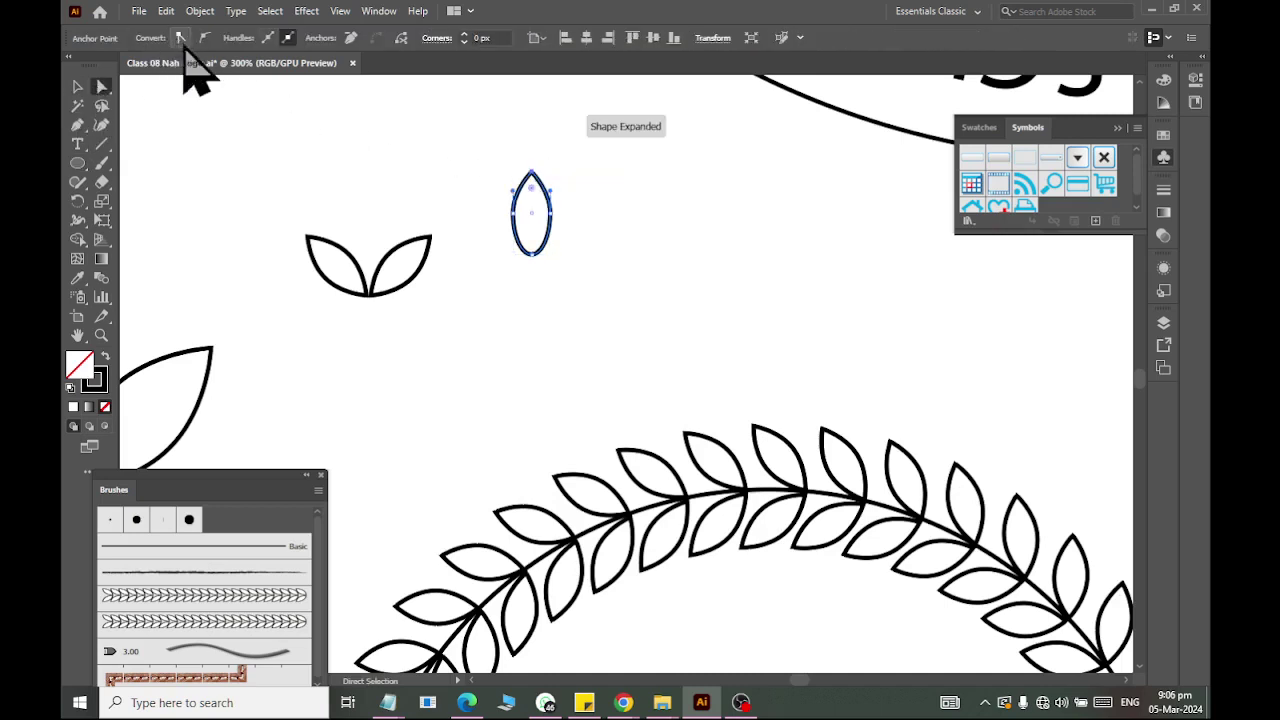
pyautogui.click(531, 254)
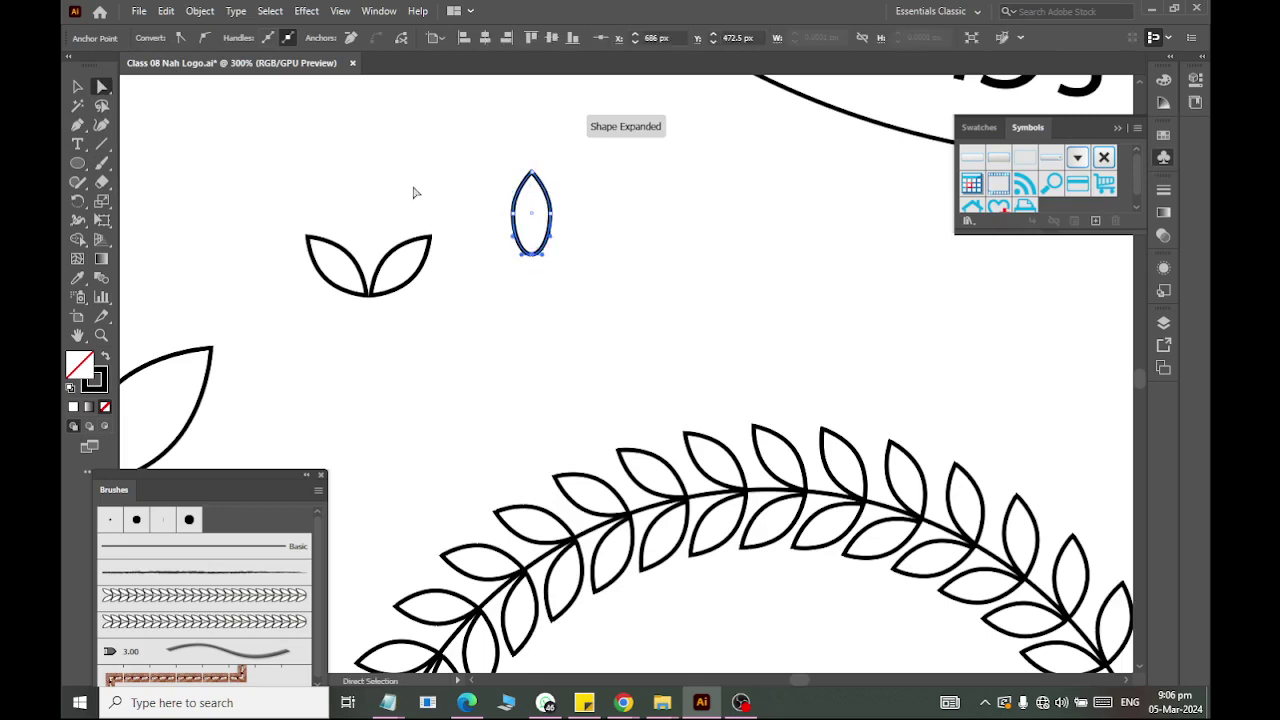
pyautogui.click(181, 38)
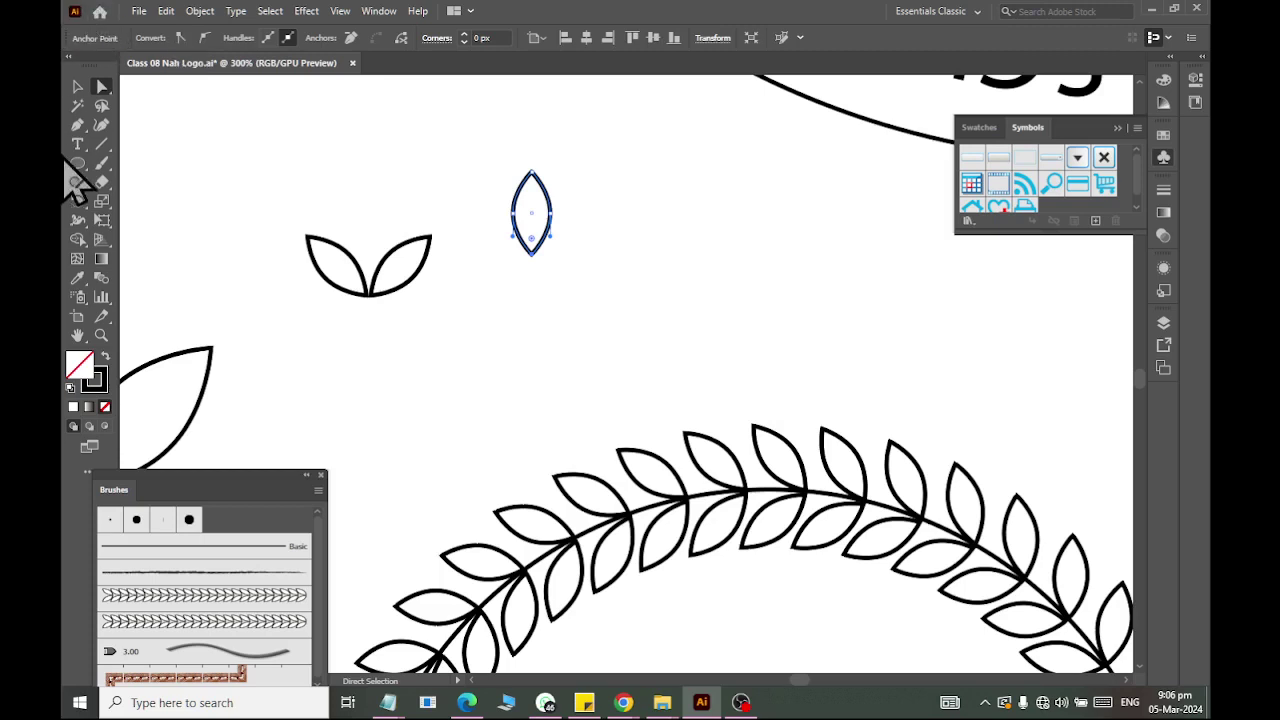
# Move the pointed leaf further to the right, away from the existing leaf pair
pyautogui.moveTo(85, 205); pyautogui.dragTo(121, 205)
pyautogui.click(78, 87)
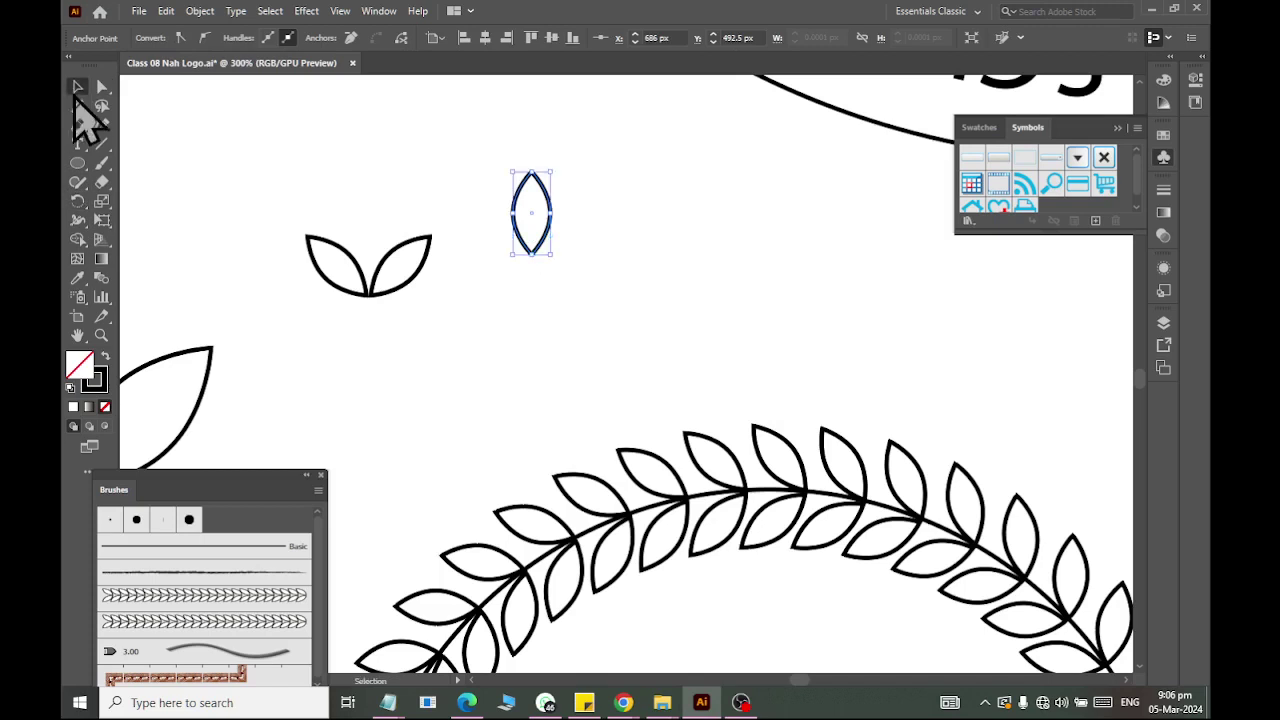
pyautogui.moveTo(450, 145); pyautogui.dragTo(570, 268)
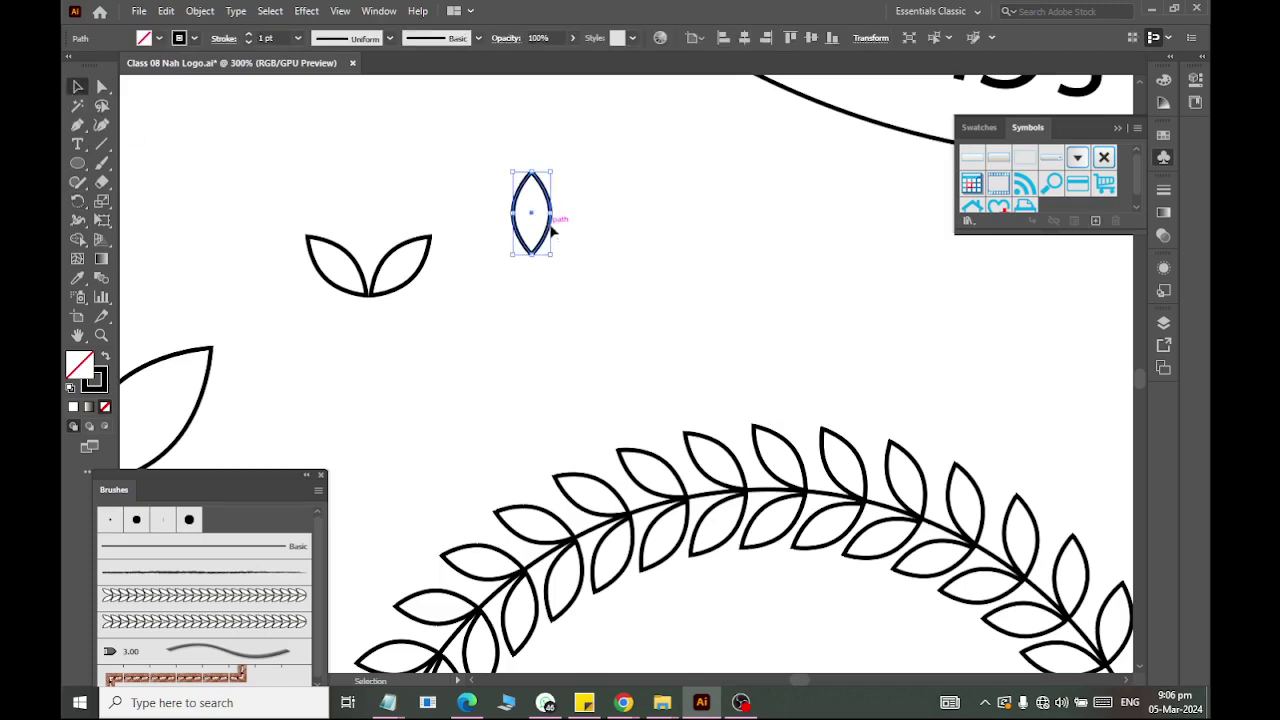
pyautogui.moveTo(548, 226); pyautogui.dragTo(680, 214)
# Create a copy of the leaf rotated 45° about its bottom anchor point
pyautogui.click(78, 201)
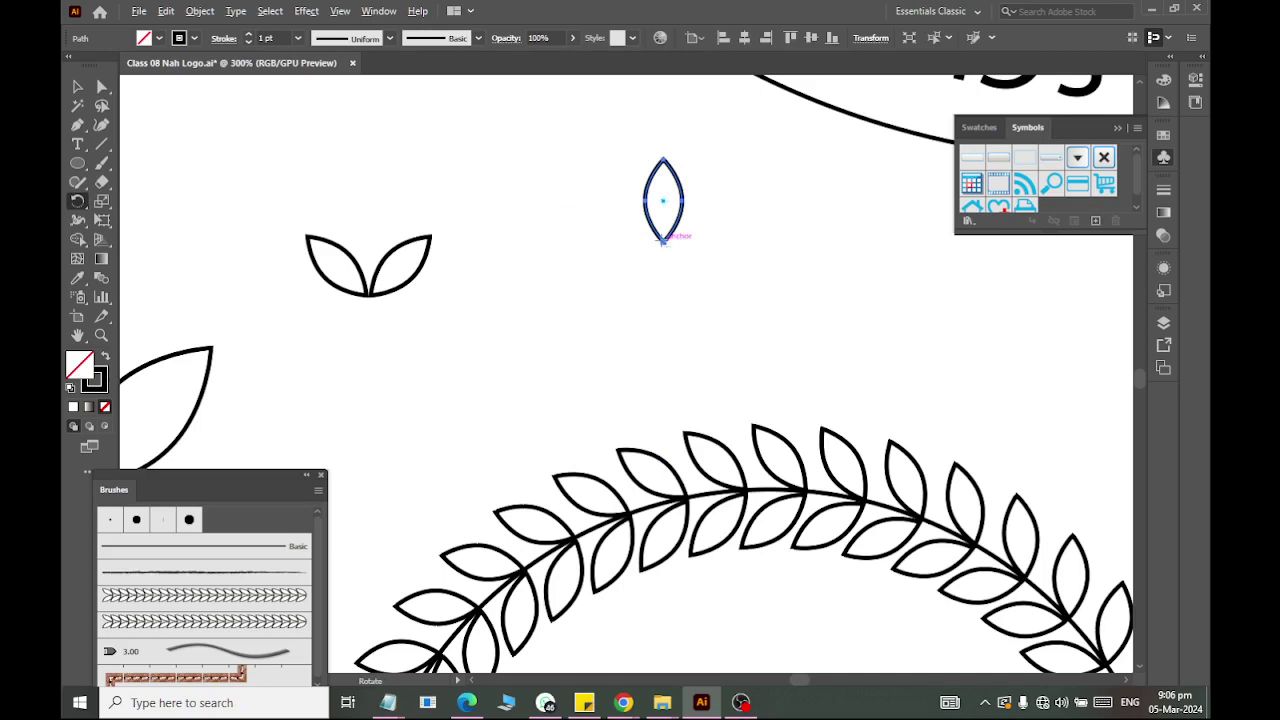
pyautogui.keyDown('alt'); pyautogui.click(661, 240); pyautogui.keyUp('alt')
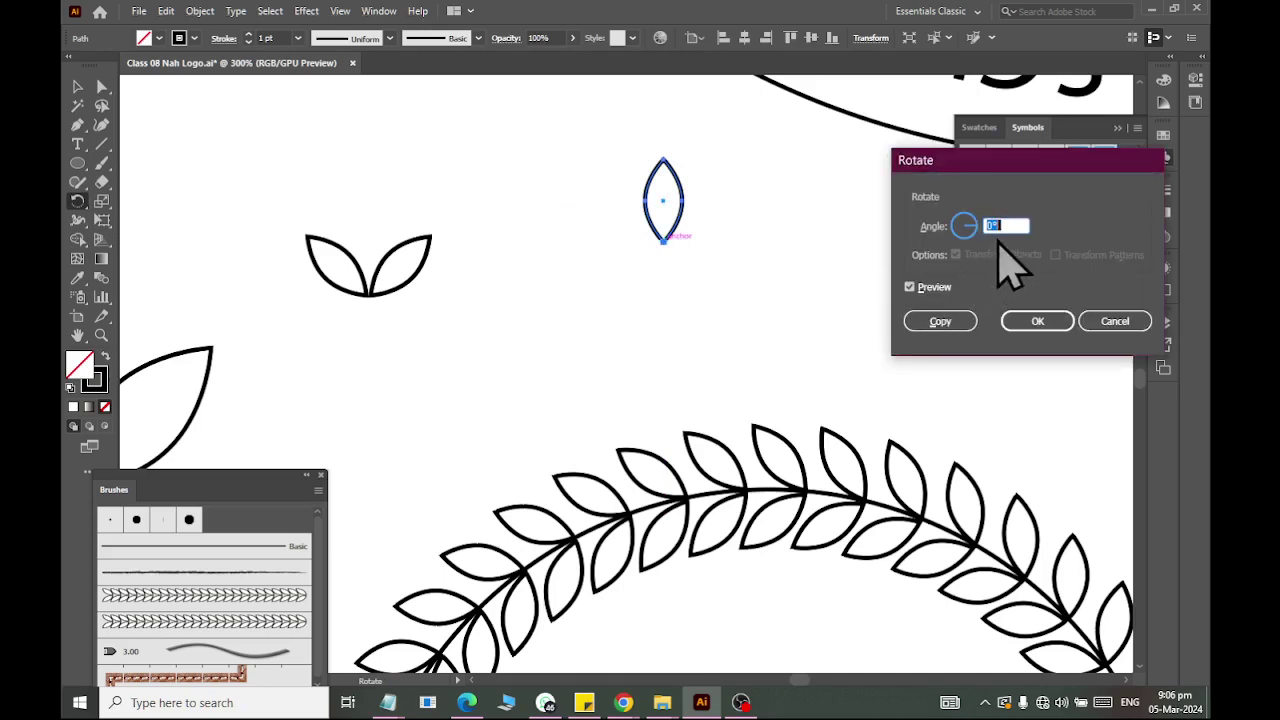
pyautogui.write('45')
pyautogui.click(940, 321)
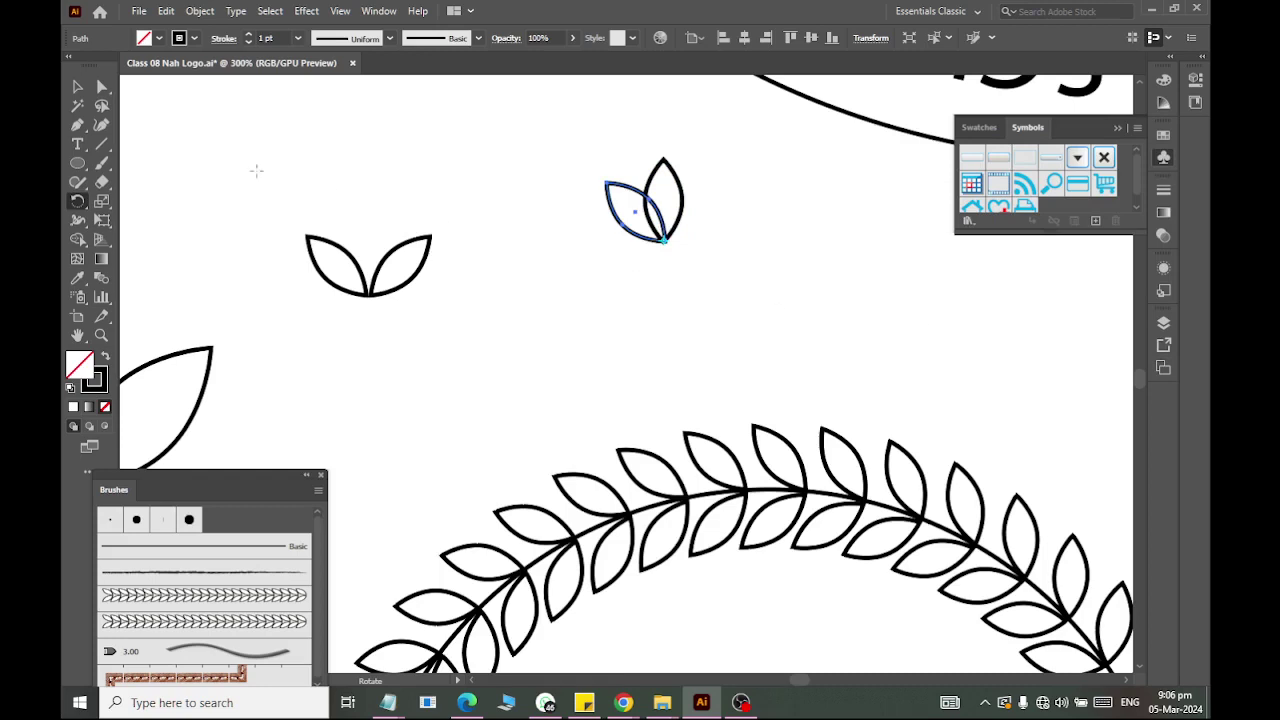
# Create another copy of the upright leaf, rotated -45° about its bottom anchor point
pyautogui.click(78, 87)
pyautogui.click(526, 211)
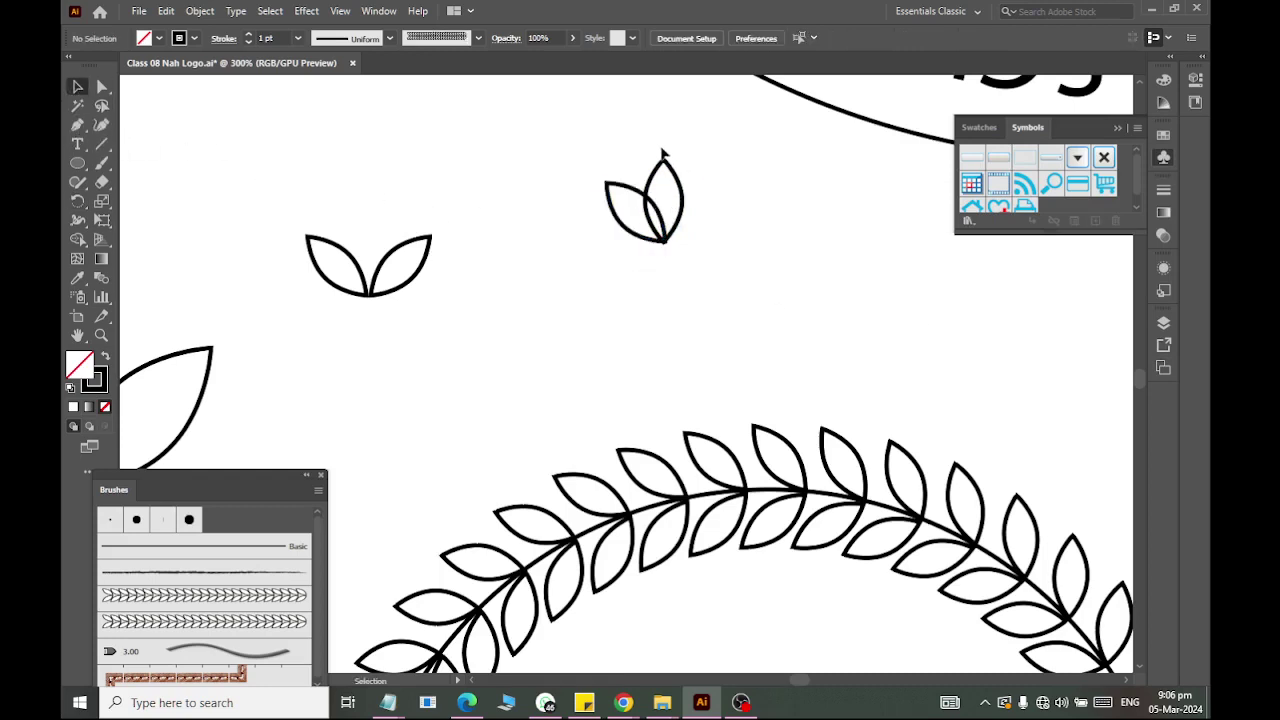
pyautogui.click(682, 180)
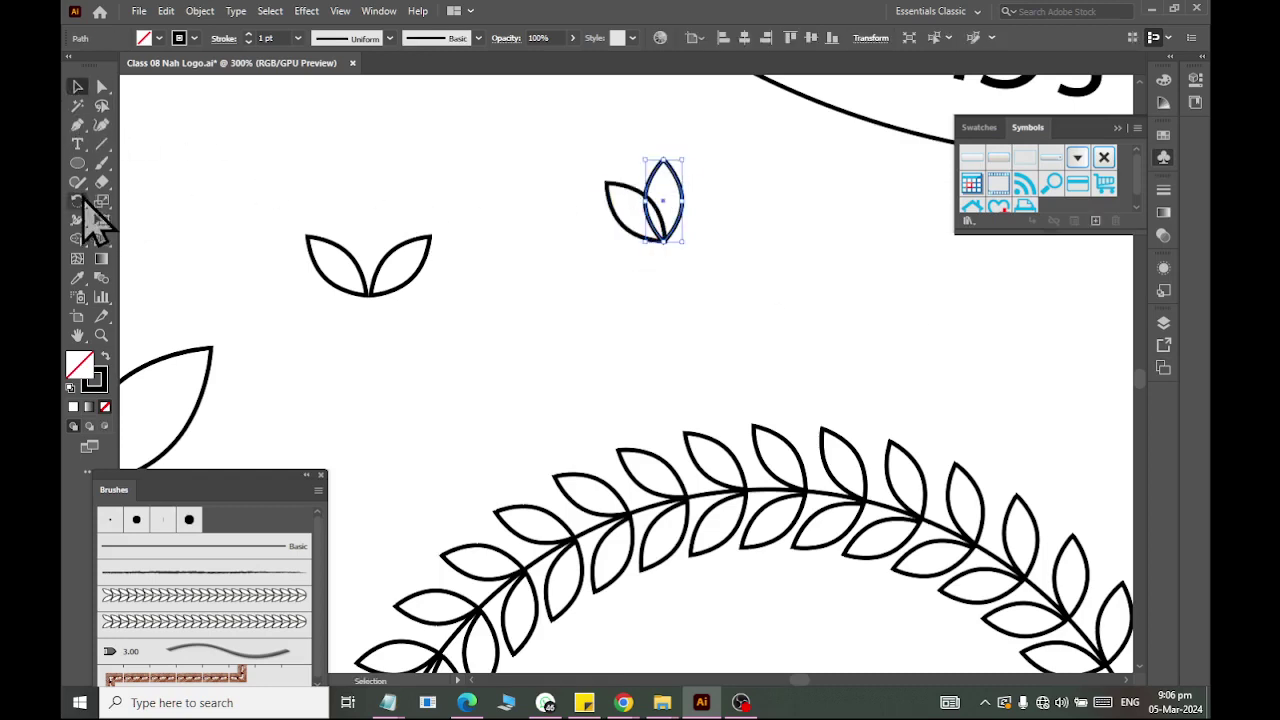
pyautogui.click(78, 201)
pyautogui.keyDown('alt'); pyautogui.click(663, 242); pyautogui.keyUp('alt')
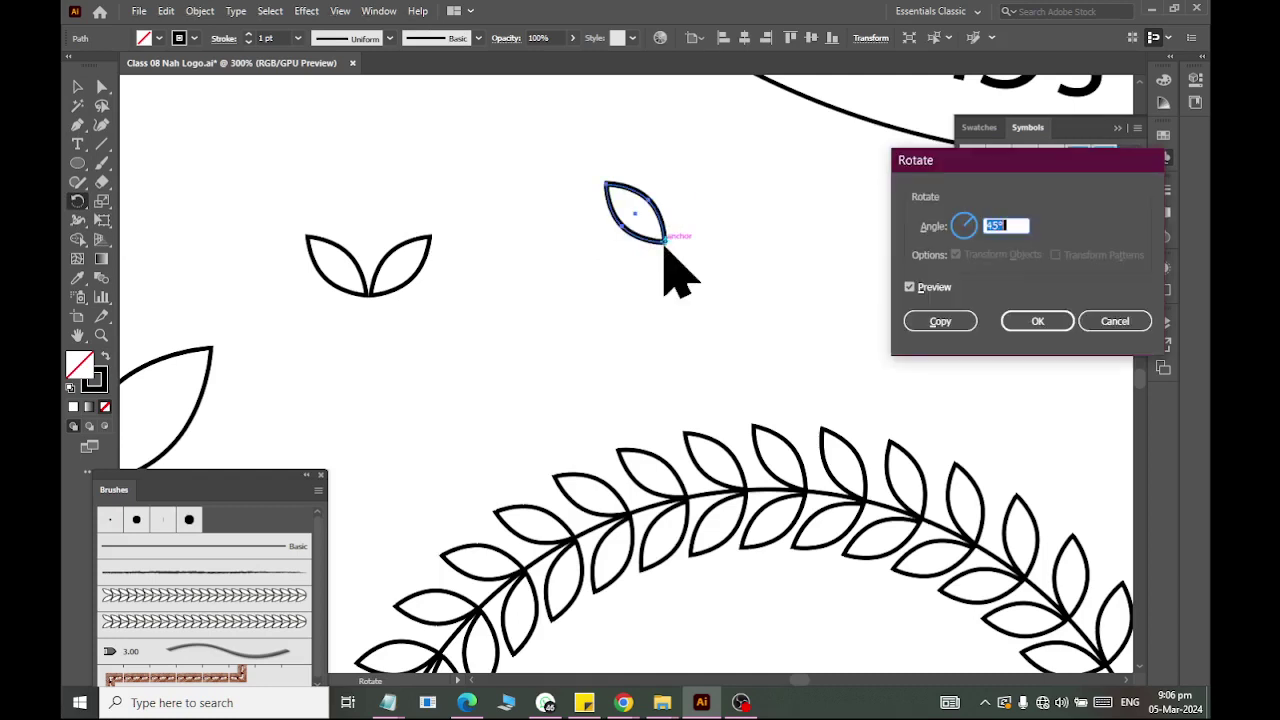
pyautogui.write('-45')
pyautogui.click(940, 321)
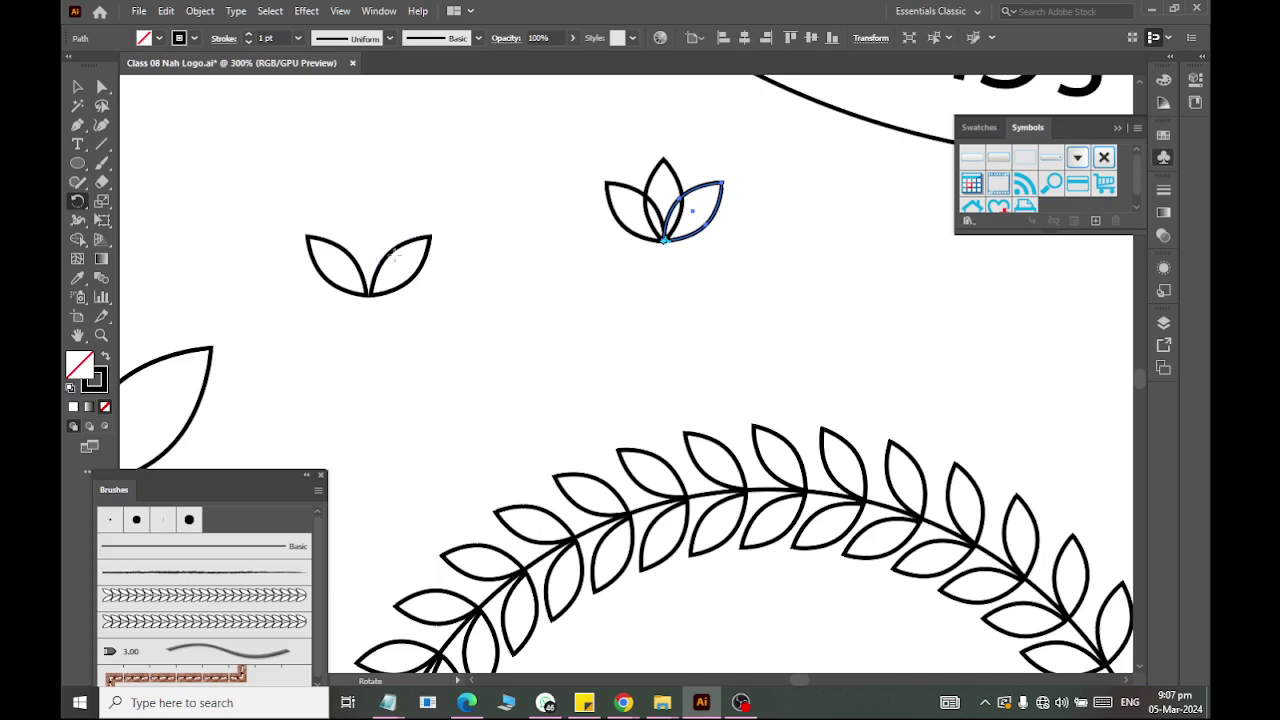
# Duplicate the three-leaf cluster into the free space above the existing leaf pair
pyautogui.click(78, 87)
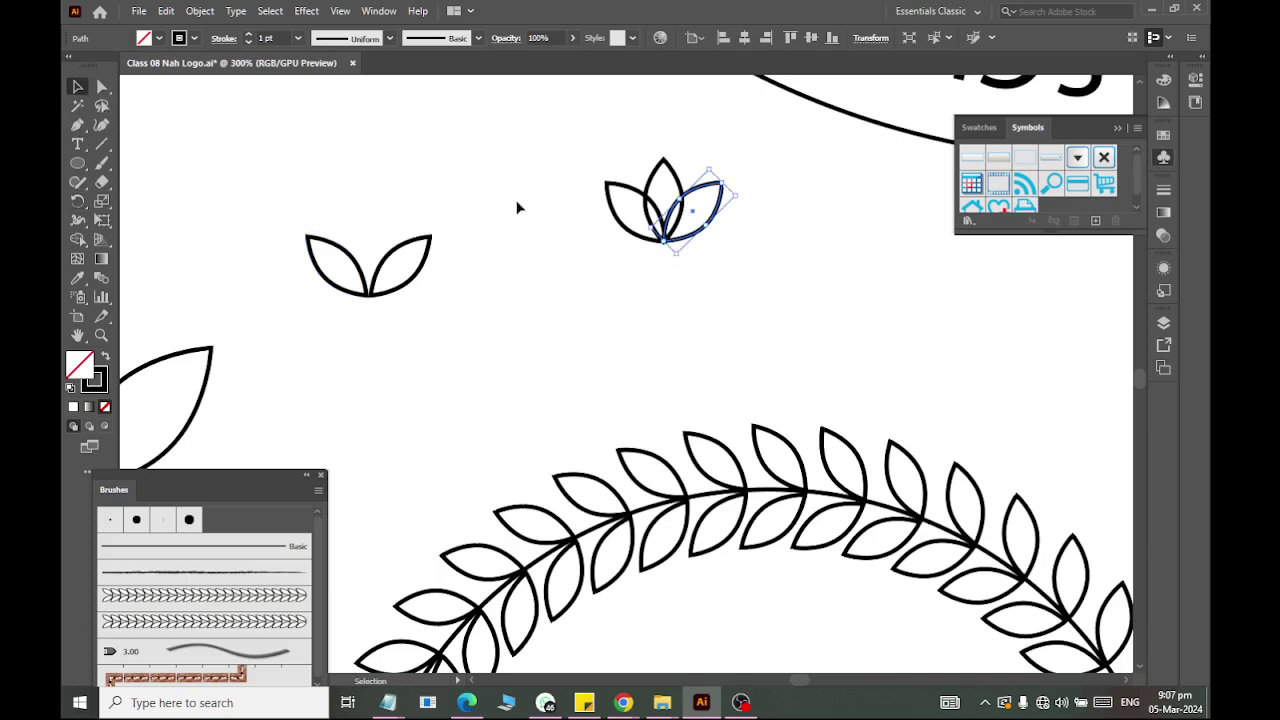
pyautogui.moveTo(560, 135); pyautogui.dragTo(723, 272)
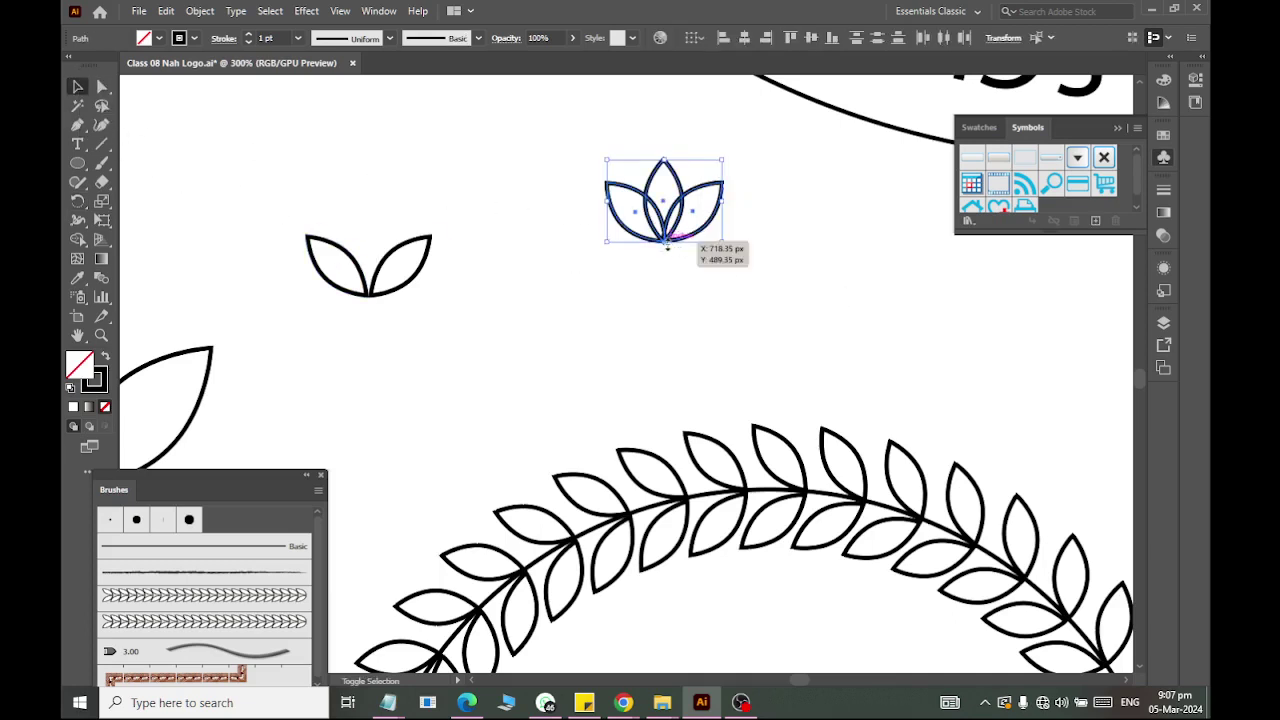
pyautogui.moveTo(678, 181); pyautogui.dragTo(298, 131)
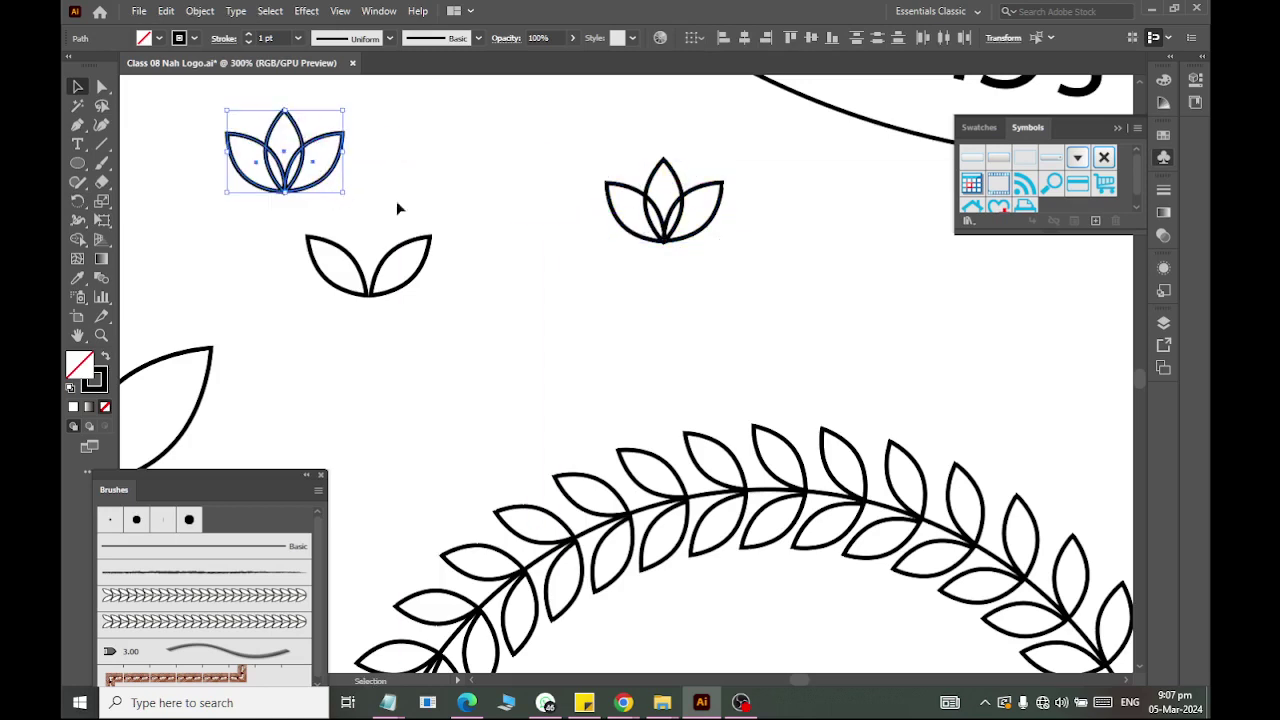
# Delete the upright middle leaf from the right-hand cluster and group the two remaining angled leaves
pyautogui.click(688, 178)
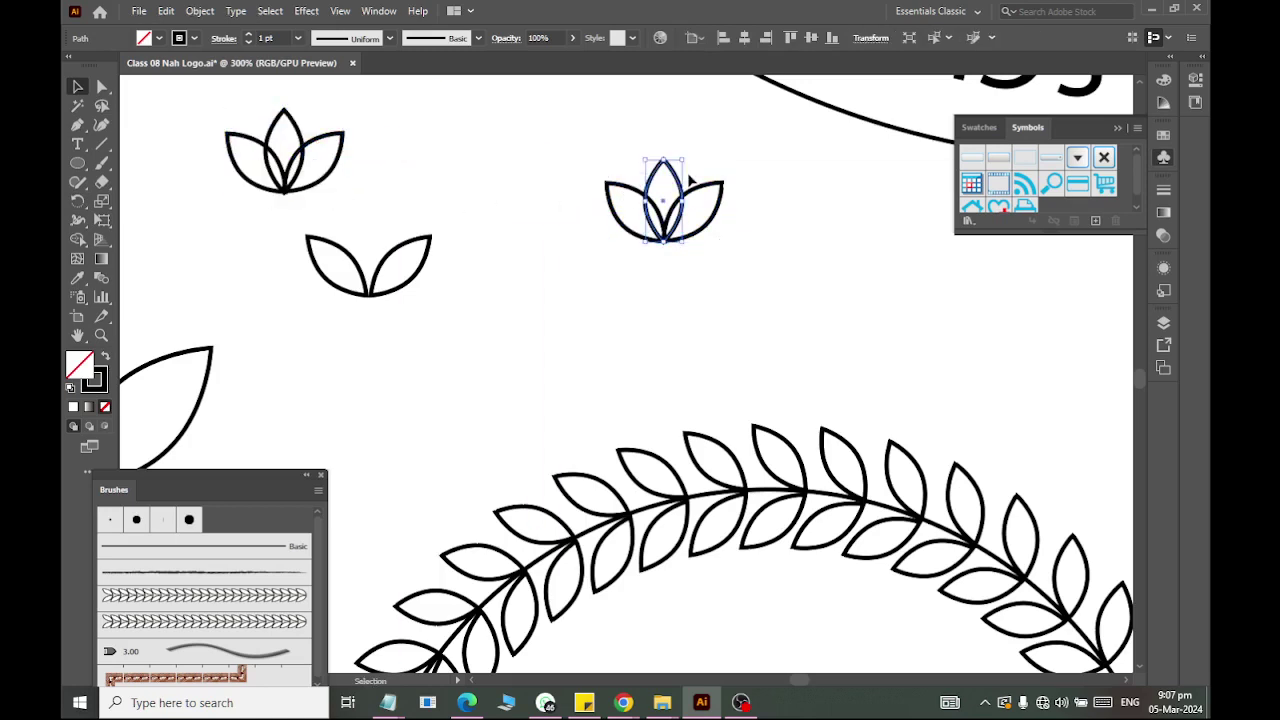
pyautogui.press('Delete')
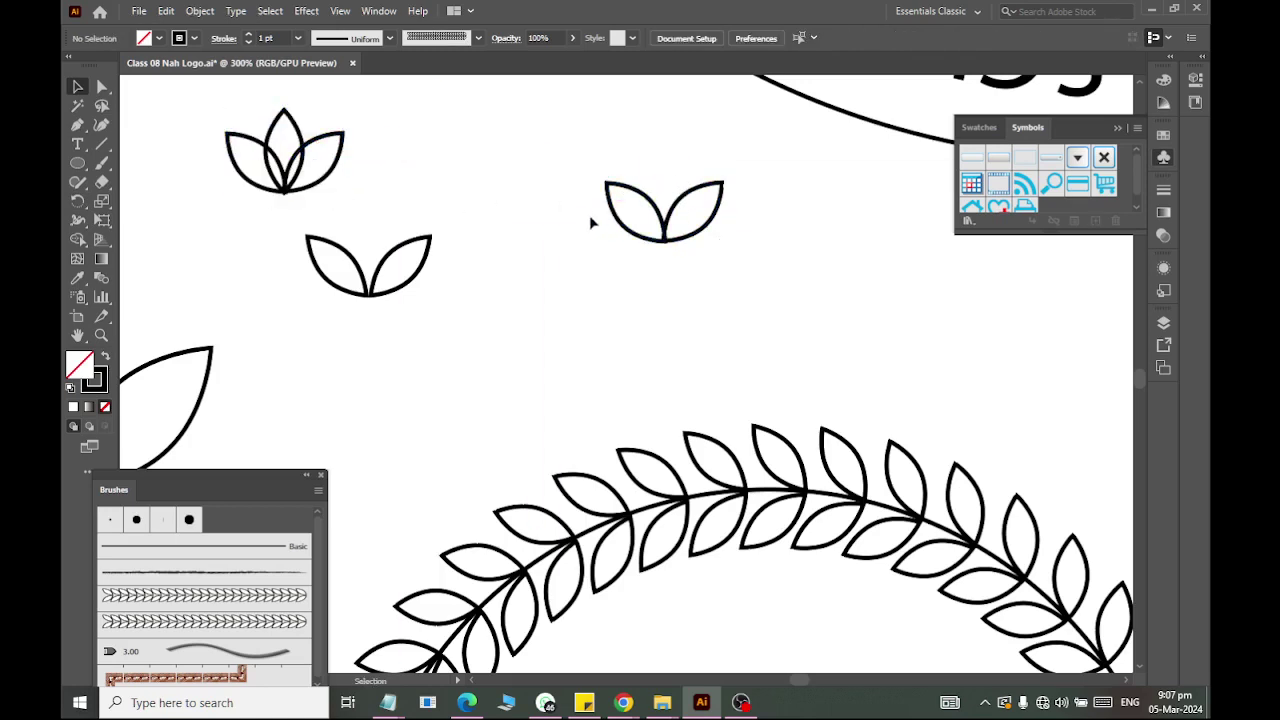
pyautogui.moveTo(577, 163); pyautogui.dragTo(717, 237)
pyautogui.rightClick(688, 215)
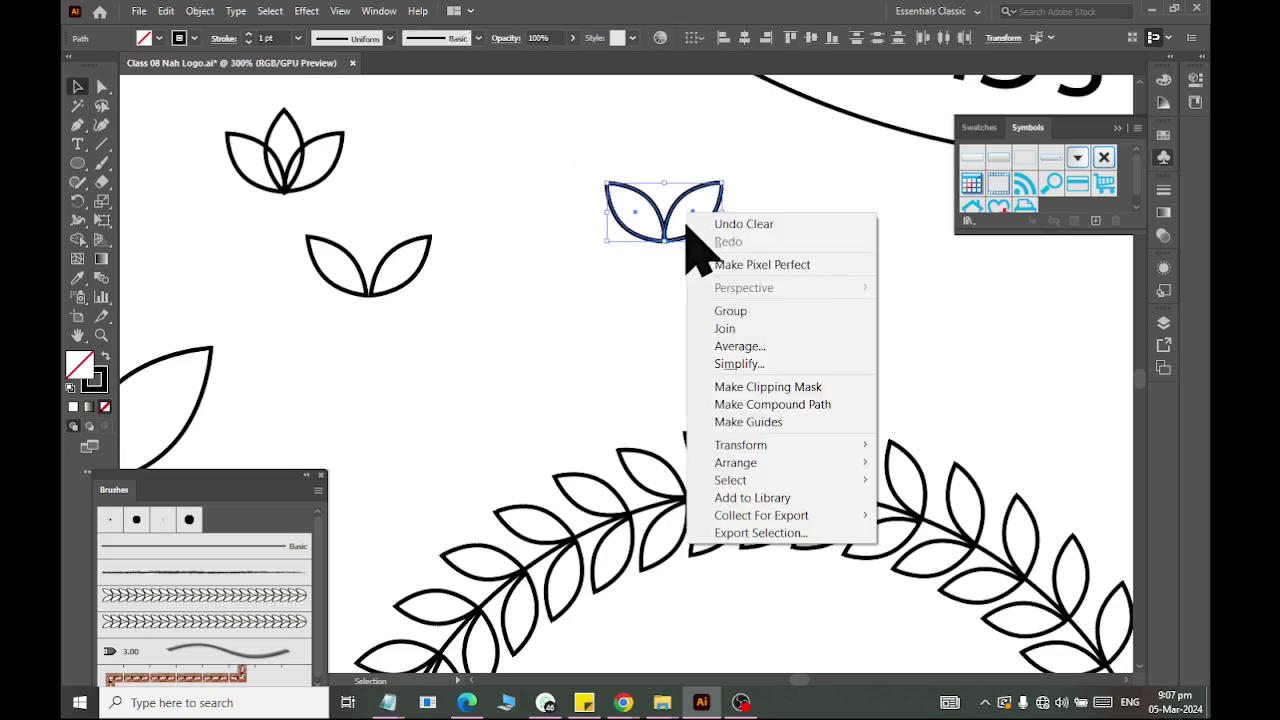
pyautogui.click(733, 311)
pyautogui.click(688, 296)
# Move the finished leaf wreath down off the artboard to clear space beside the leaf samples
pyautogui.hotkey('ctrl', '1')
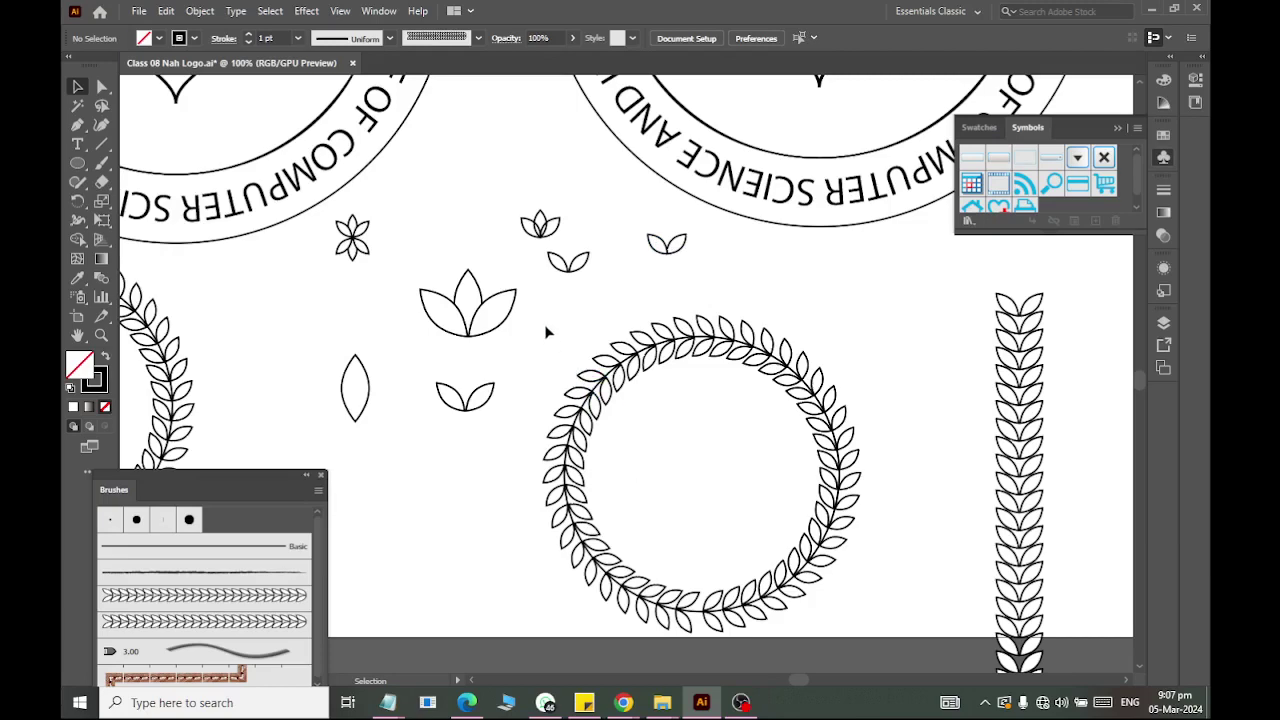
pyautogui.moveTo(543, 331); pyautogui.dragTo(644, 610)
pyautogui.moveTo(638, 428); pyautogui.dragTo(538, 605)
pyautogui.click(727, 259)
# Create a 200 by 200 px circle and move it into the cleared space beside the leaf samples
pyautogui.click(79, 166)
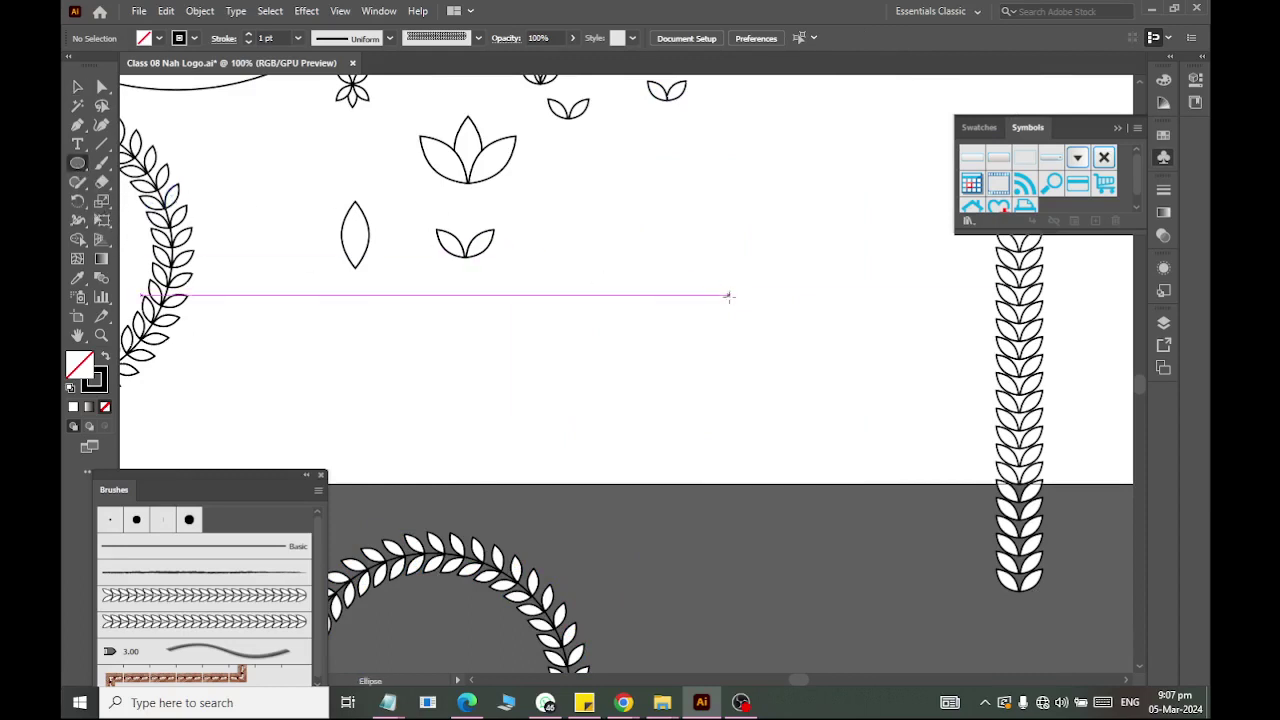
pyautogui.click(736, 294)
pyautogui.write('200')
pyautogui.press('Tab')
pyautogui.write('200')
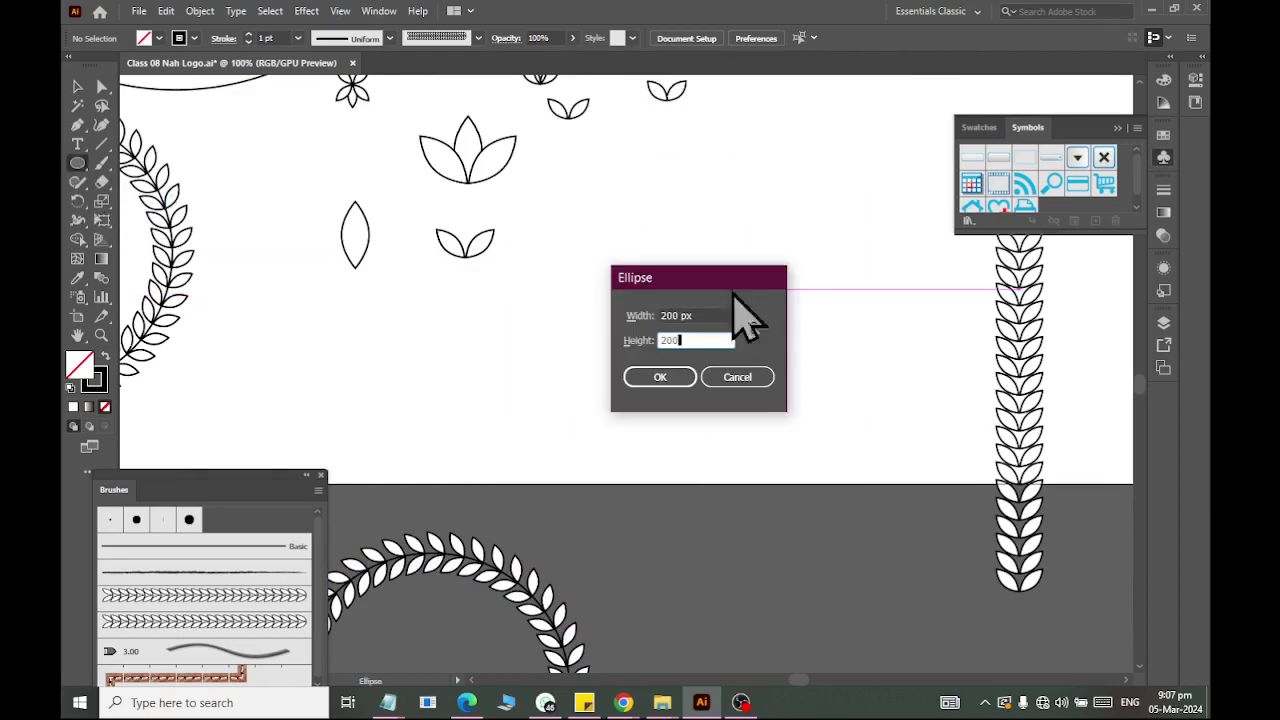
pyautogui.press('Return')
pyautogui.click(78, 88)
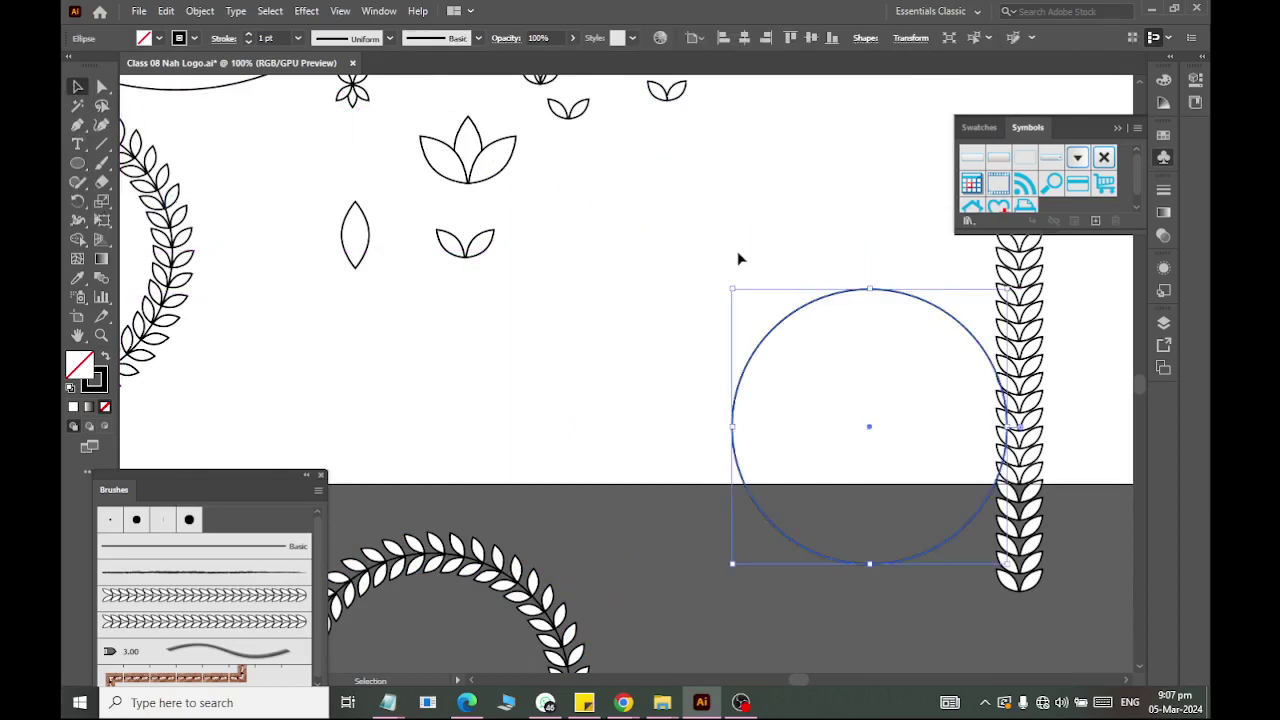
pyautogui.moveTo(792, 320); pyautogui.dragTo(646, 199)
pyautogui.click(763, 137)
# Move the grouped leaf pair onto the bottom point of the new circle
pyautogui.scroll(1, 764, 134)
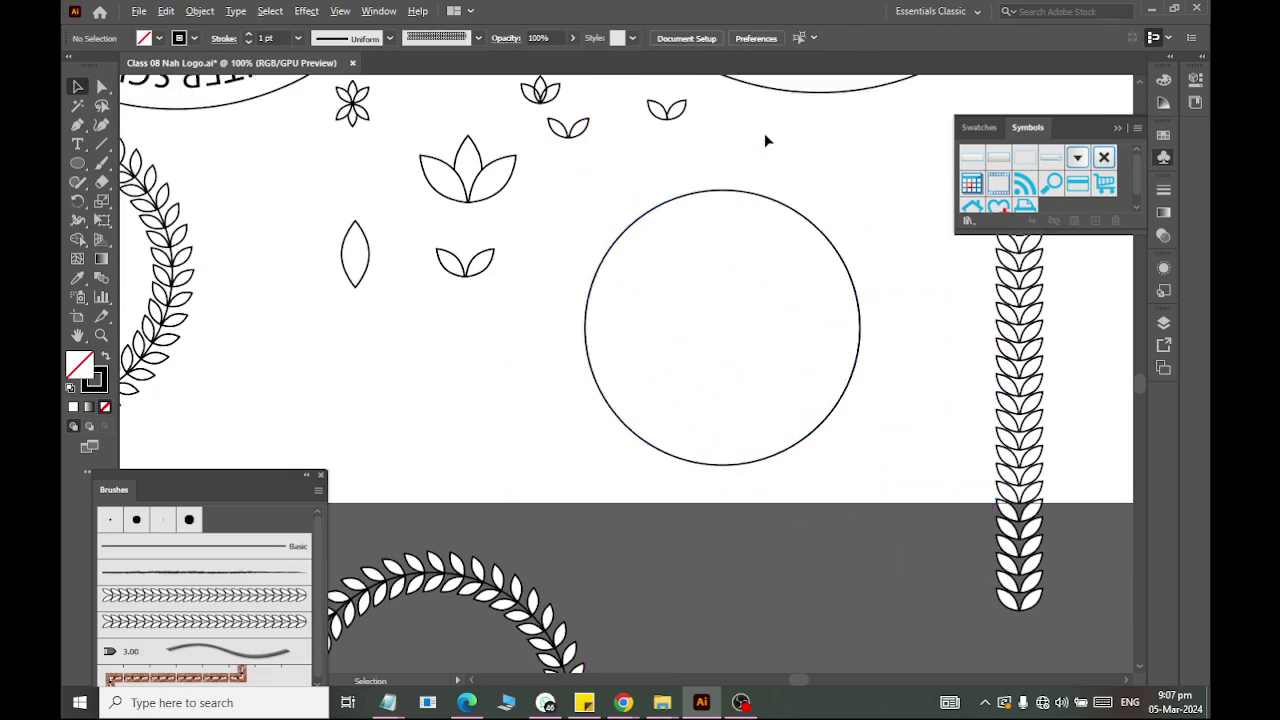
pyautogui.keyDown('alt'); pyautogui.scroll(2, 764, 134); pyautogui.keyUp('alt')
pyautogui.scroll(-2, 840, 235)
pyautogui.keyDown('alt'); pyautogui.scroll(-2, 866, 250); pyautogui.keyUp('alt')
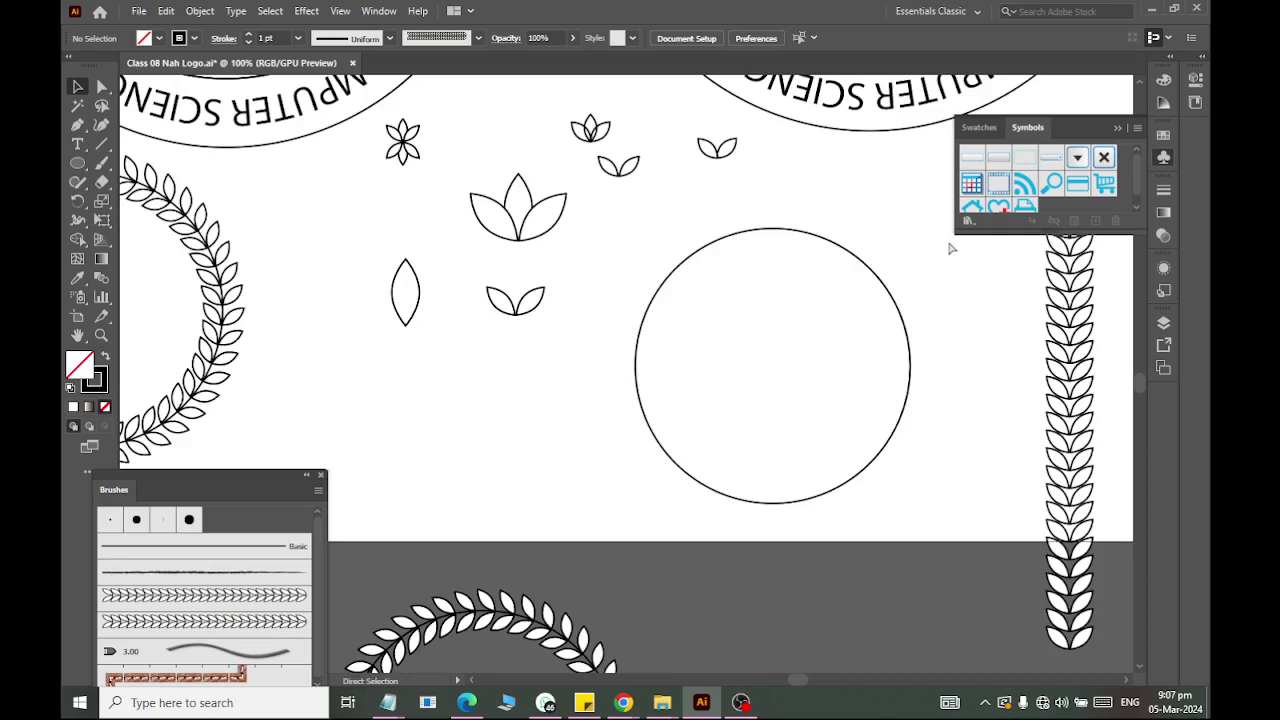
pyautogui.hscroll(5, 868, 252)
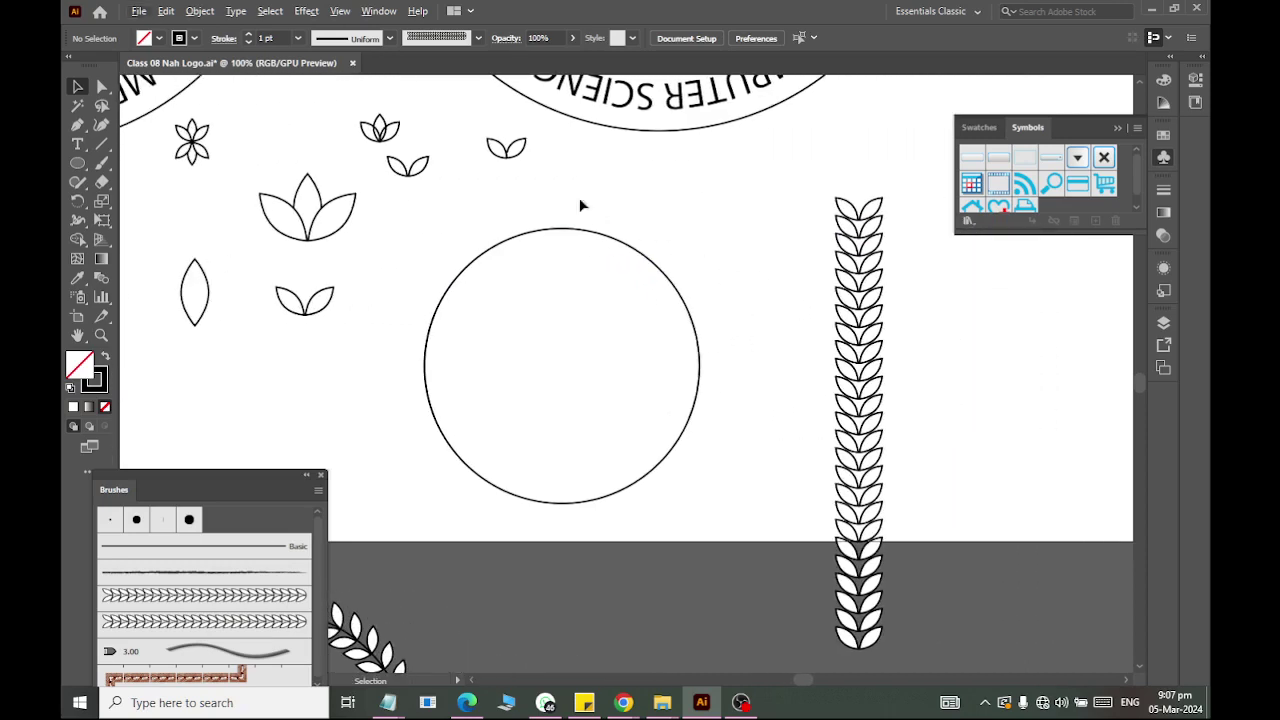
pyautogui.moveTo(460, 128); pyautogui.dragTo(568, 495)
# Rotate the leaf pair a quarter turn clockwise so that its leaves open to the right
pyautogui.hotkey('ctrl', '=')
pyautogui.hotkey('ctrl', '=')
pyautogui.hotkey('ctrl', '=')
pyautogui.hotkey('ctrl', '=')
pyautogui.hotkey('ctrl', '=')
pyautogui.hotkey('ctrl', '=')
pyautogui.hotkey('ctrl', '=')
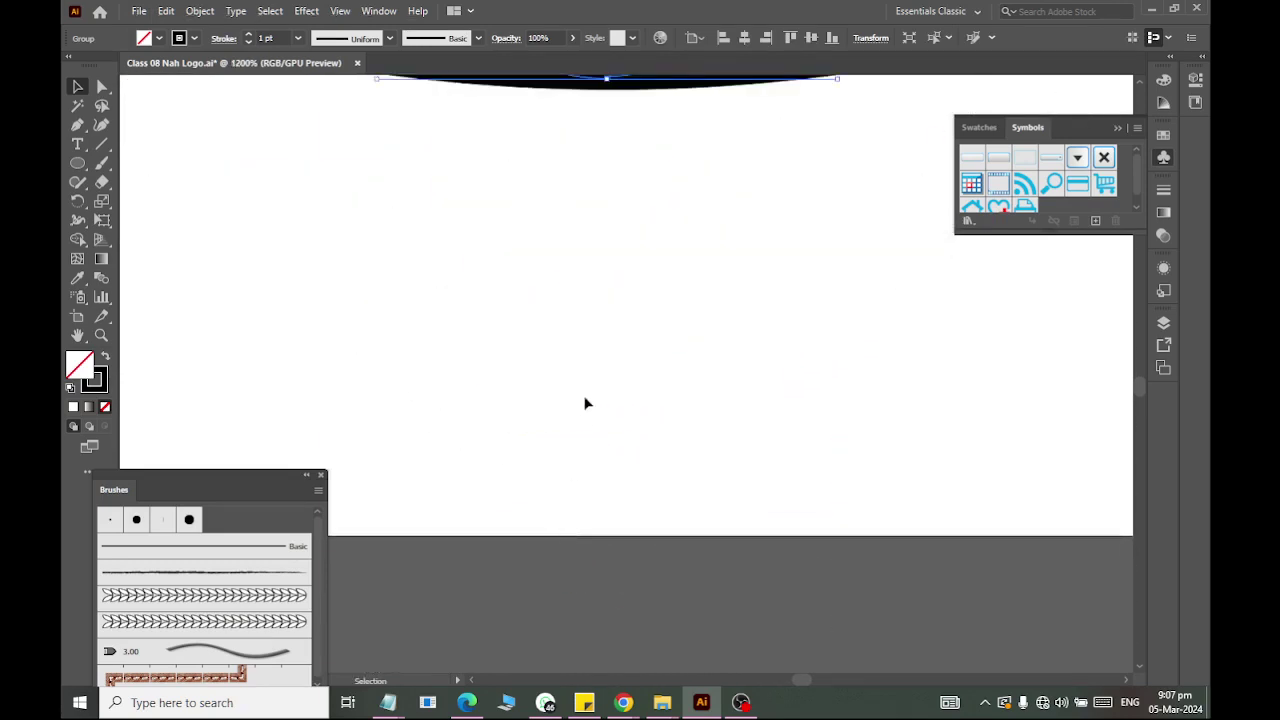
pyautogui.scroll(3, 603, 338)
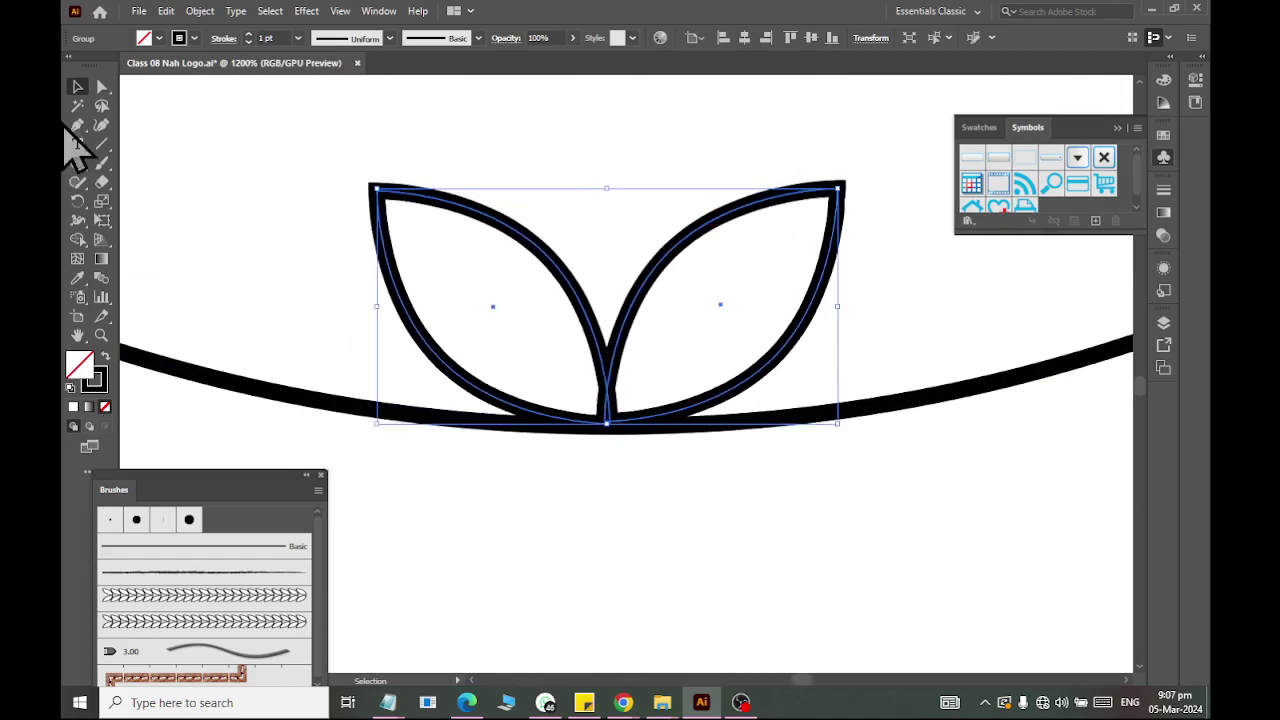
pyautogui.moveTo(843, 425); pyautogui.dragTo(556, 622)
# Align the joint of the rotated leaf pair with the bottom anchor point of the circle
pyautogui.moveTo(492, 305); pyautogui.dragTo(600, 423)
pyautogui.click(398, 508)
pyautogui.click(540, 325)
pyautogui.click(868, 455)
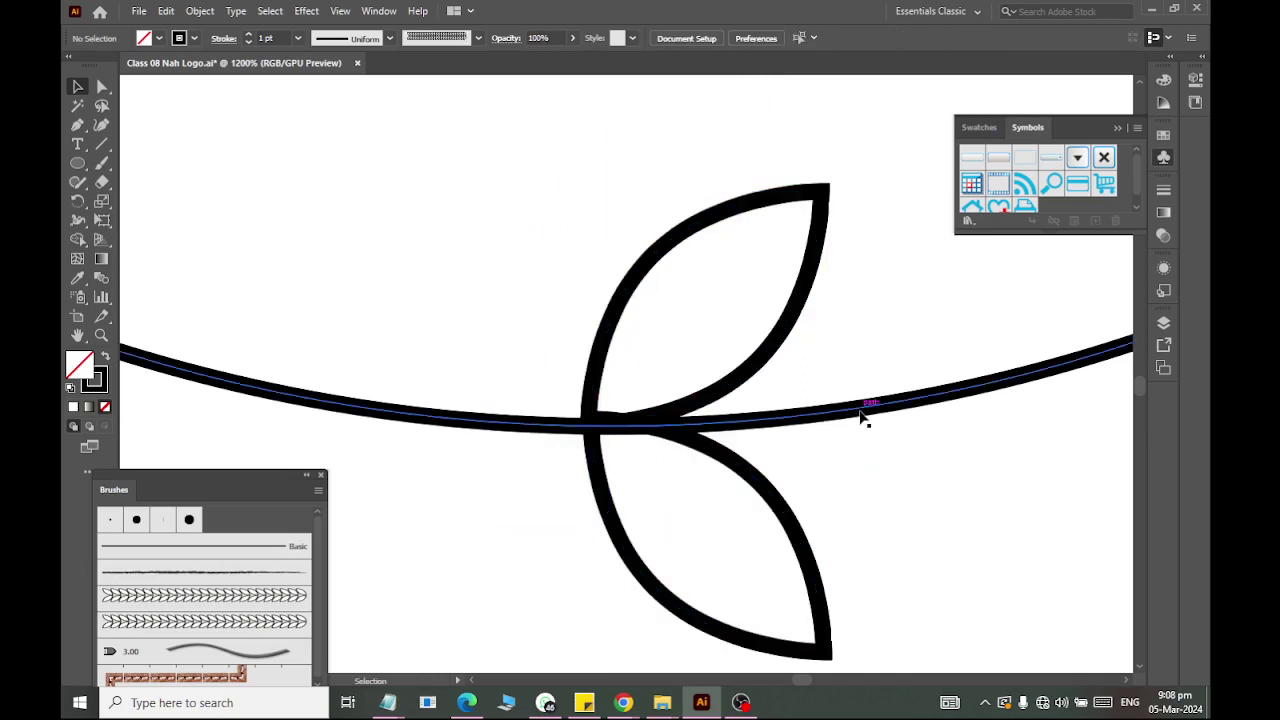
pyautogui.click(862, 418)
pyautogui.moveTo(611, 352); pyautogui.dragTo(614, 352)
pyautogui.click(914, 500)
# Duplicate the leaf pair in a straight horizontal line so the copy sits directly beside the original at the circle's bottom
pyautogui.scroll(-1, 723, 457)
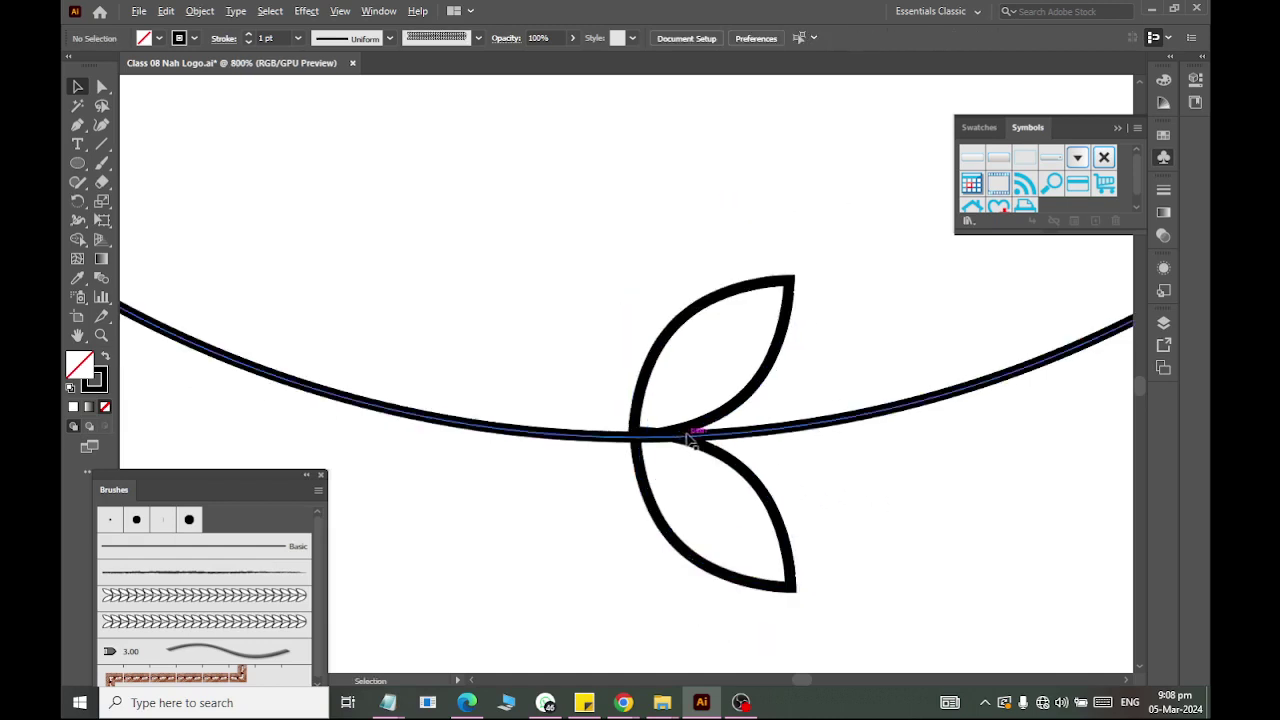
pyautogui.scroll(-4, 688, 438)
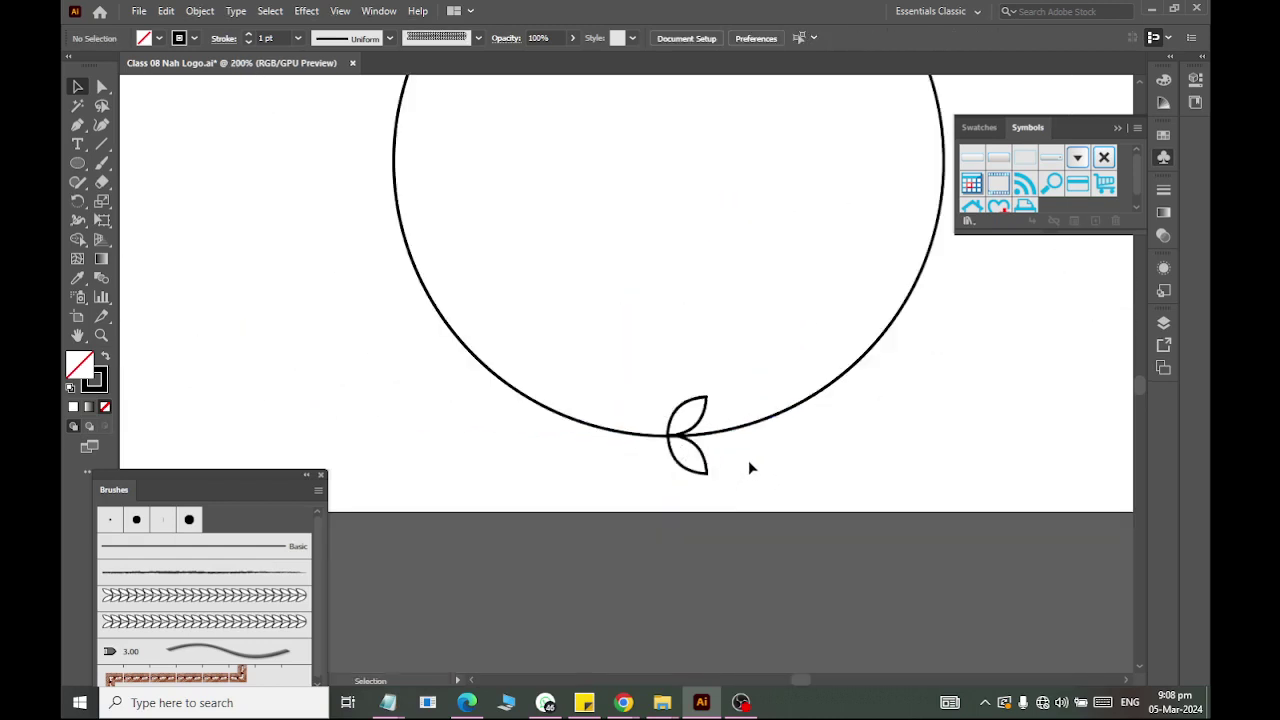
pyautogui.scroll(-1, 751, 460)
pyautogui.scroll(1, 759, 461)
pyautogui.scroll(1, 762, 458)
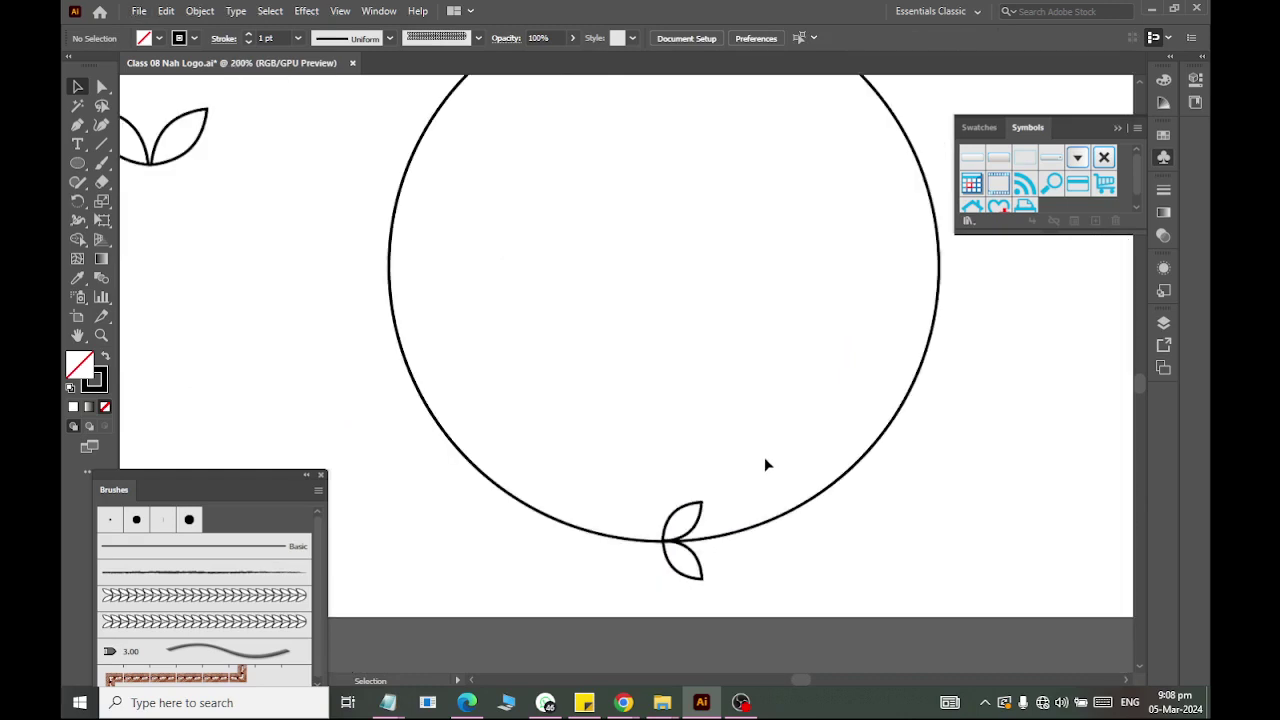
pyautogui.scroll(-1, 764, 464)
pyautogui.click(700, 530)
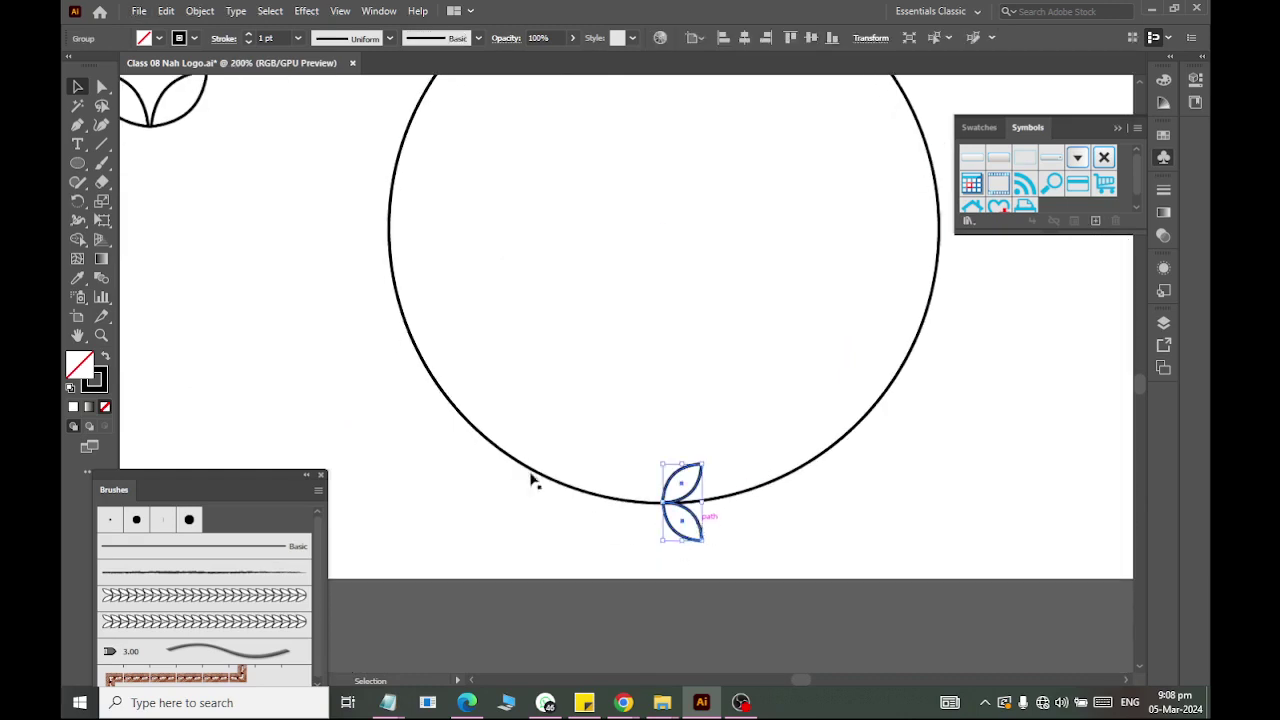
pyautogui.click(78, 200)
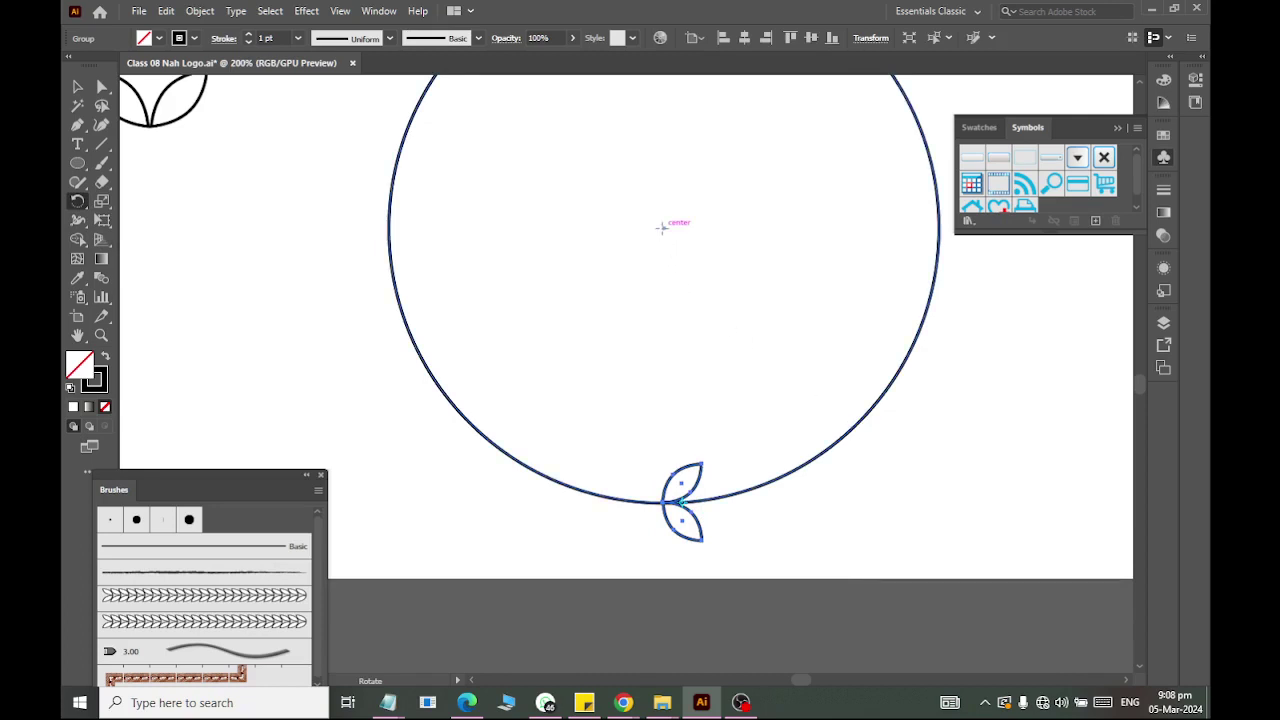
pyautogui.click(78, 87)
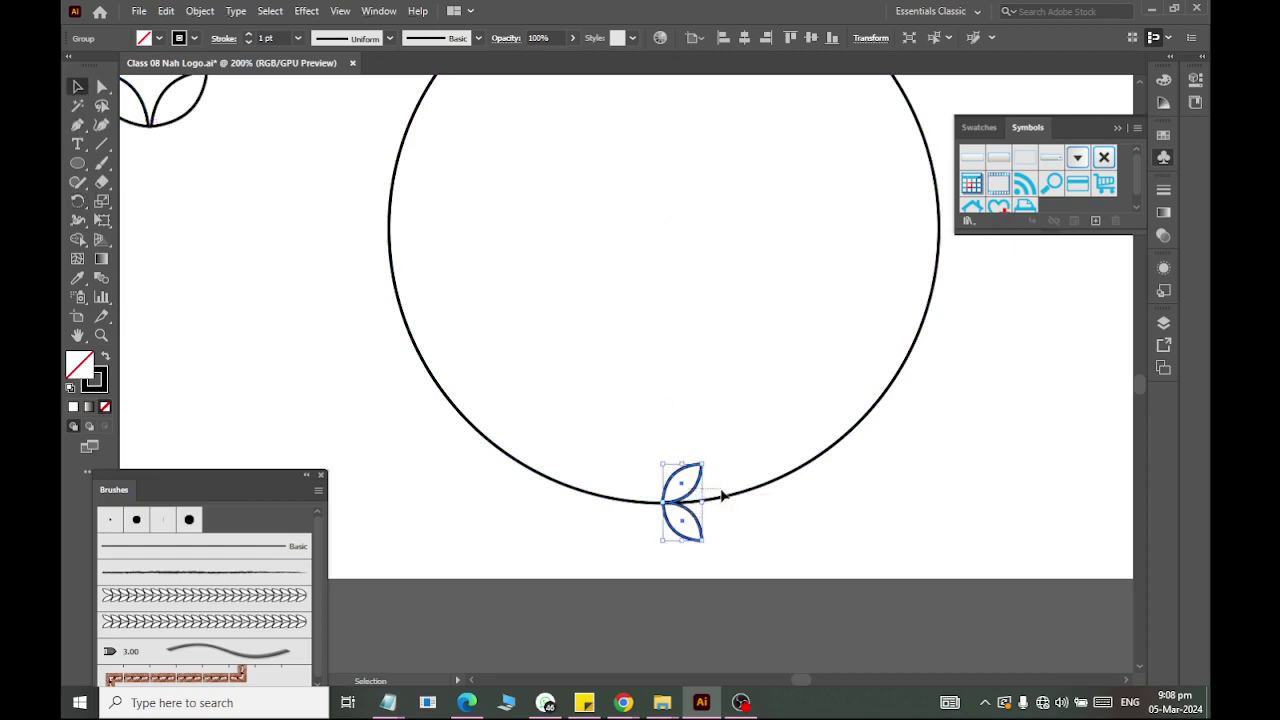
pyautogui.moveTo(694, 498); pyautogui.dragTo(731, 498)
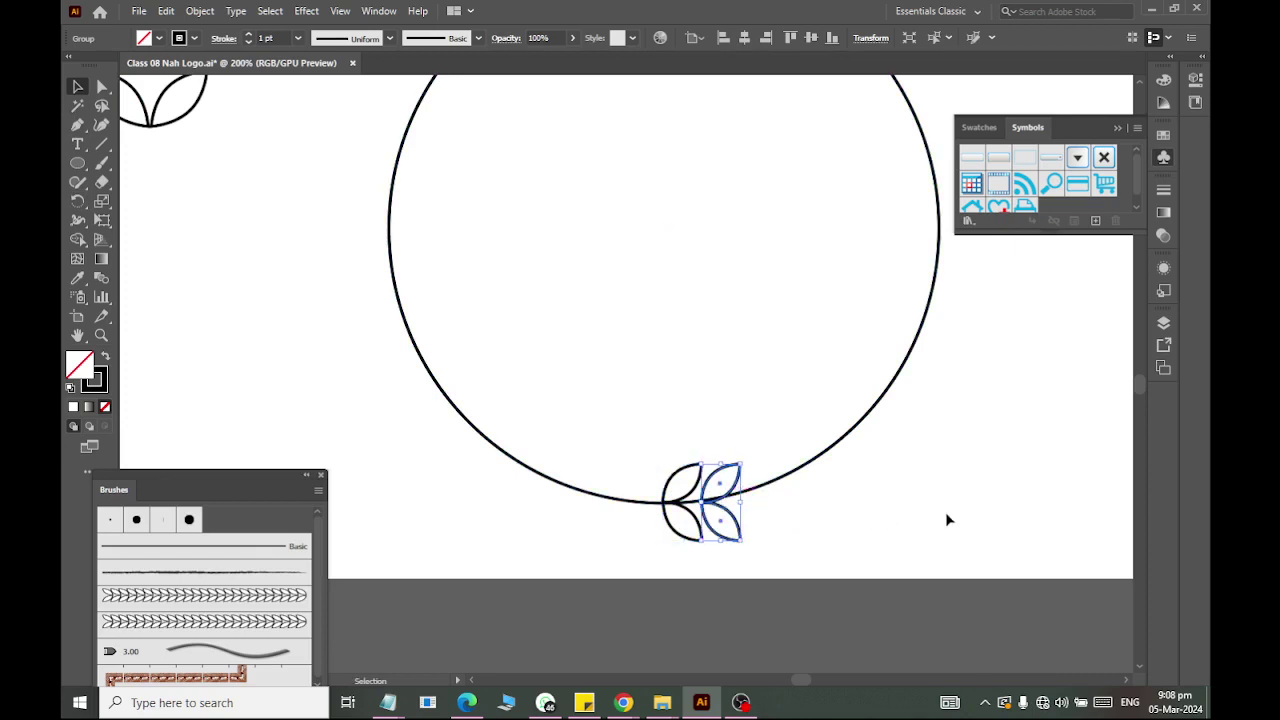
# Repeat the horizontal duplication to build a straight row of evenly spaced leaf pairs
pyautogui.hotkey('ctrl', 'd')
pyautogui.hotkey('ctrl', 'd')
pyautogui.hotkey('ctrl', 'd')
pyautogui.hotkey('ctrl', 'd')
pyautogui.hotkey('ctrl', 'd')
pyautogui.hotkey('ctrl', 'd')
pyautogui.hotkey('ctrl', 'd')
pyautogui.hotkey('ctrl', 'd')
pyautogui.hotkey('ctrl', 'd')
pyautogui.hotkey('ctrl', 'd')
pyautogui.hotkey('ctrl', 'd')
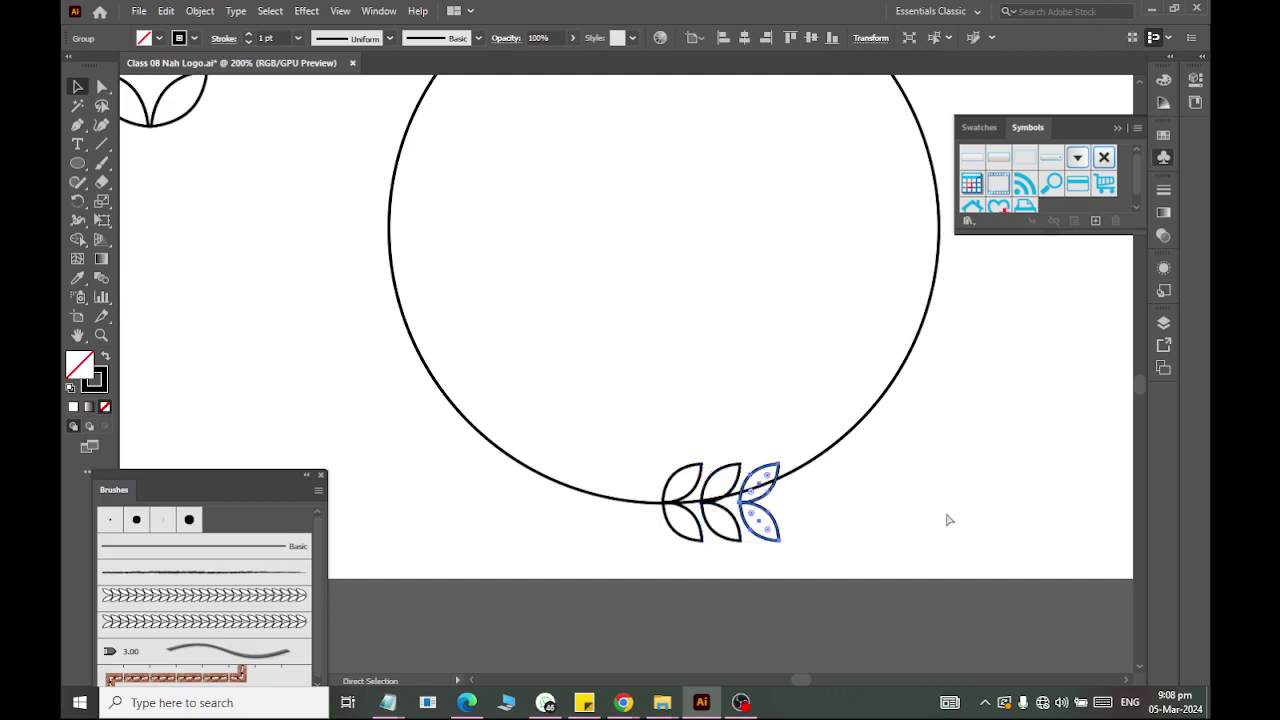
pyautogui.hotkey('ctrl', 'd')
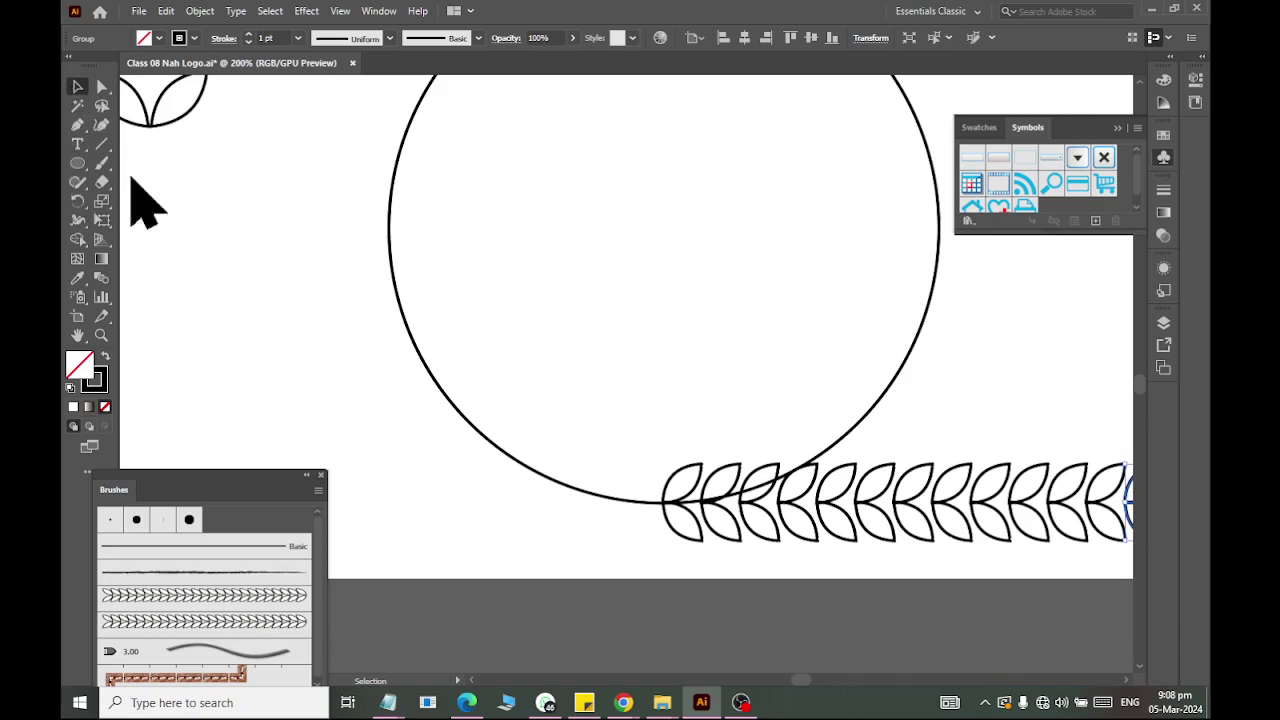
# Undo the straight row of duplicates back to the single leaf pair on the circle
pyautogui.click(217, 290)
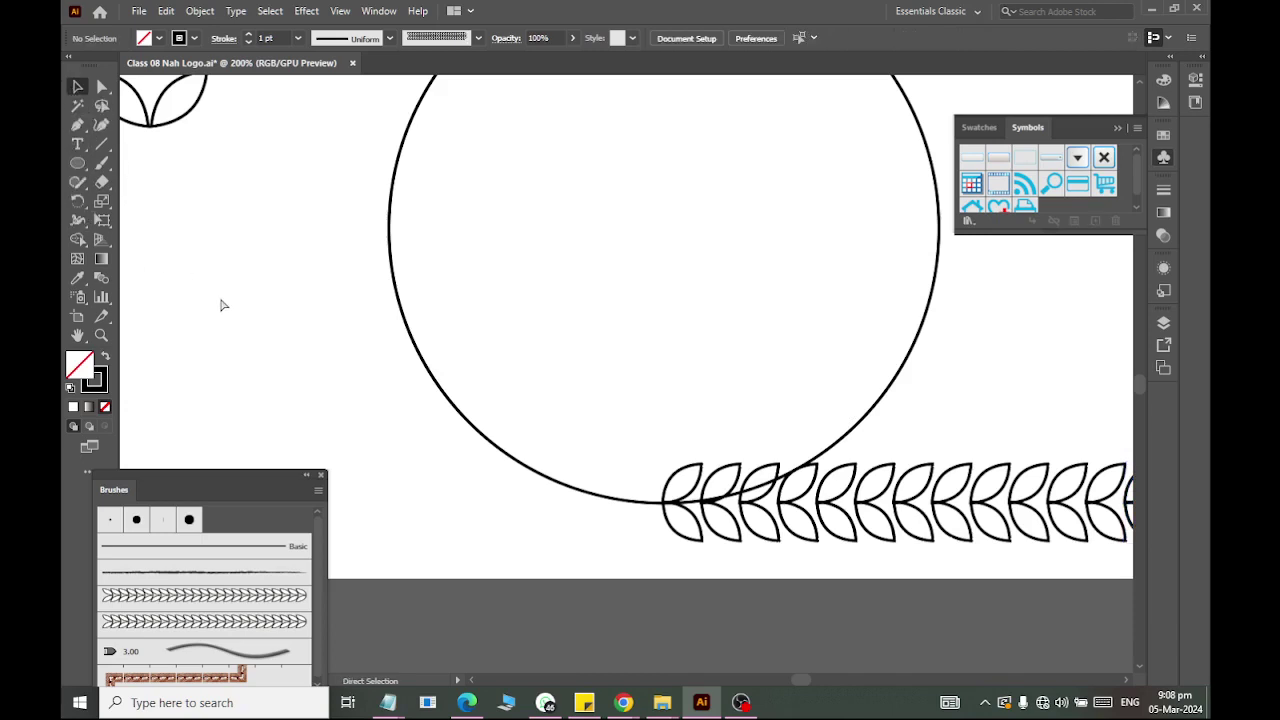
pyautogui.hotkey('ctrl', 'z')
pyautogui.hotkey('ctrl', 'z')
pyautogui.hotkey('ctrl', 'z')
pyautogui.hotkey('ctrl', 'z')
pyautogui.hotkey('ctrl', 'z')
pyautogui.hotkey('ctrl', 'z')
pyautogui.hotkey('ctrl', 'z')
pyautogui.hotkey('ctrl', 'z')
pyautogui.hotkey('ctrl', 'z')
pyautogui.hotkey('ctrl', 'z')
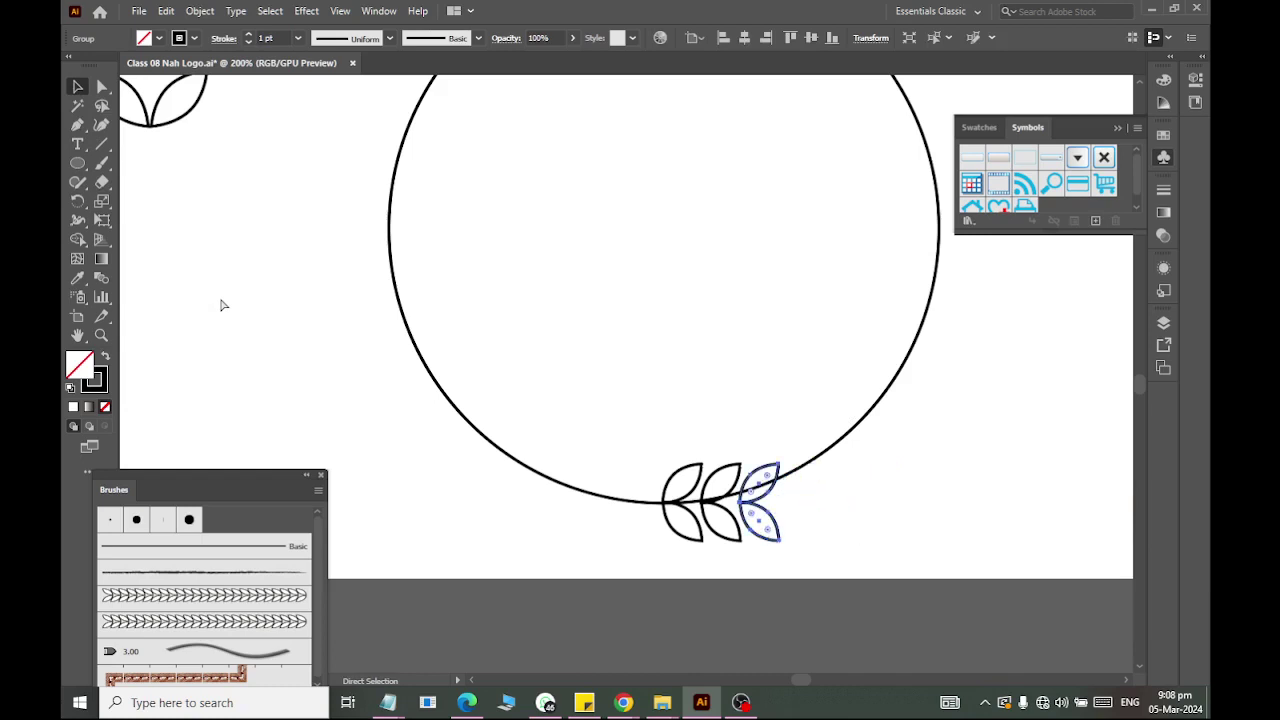
pyautogui.hotkey('ctrl', 'z')
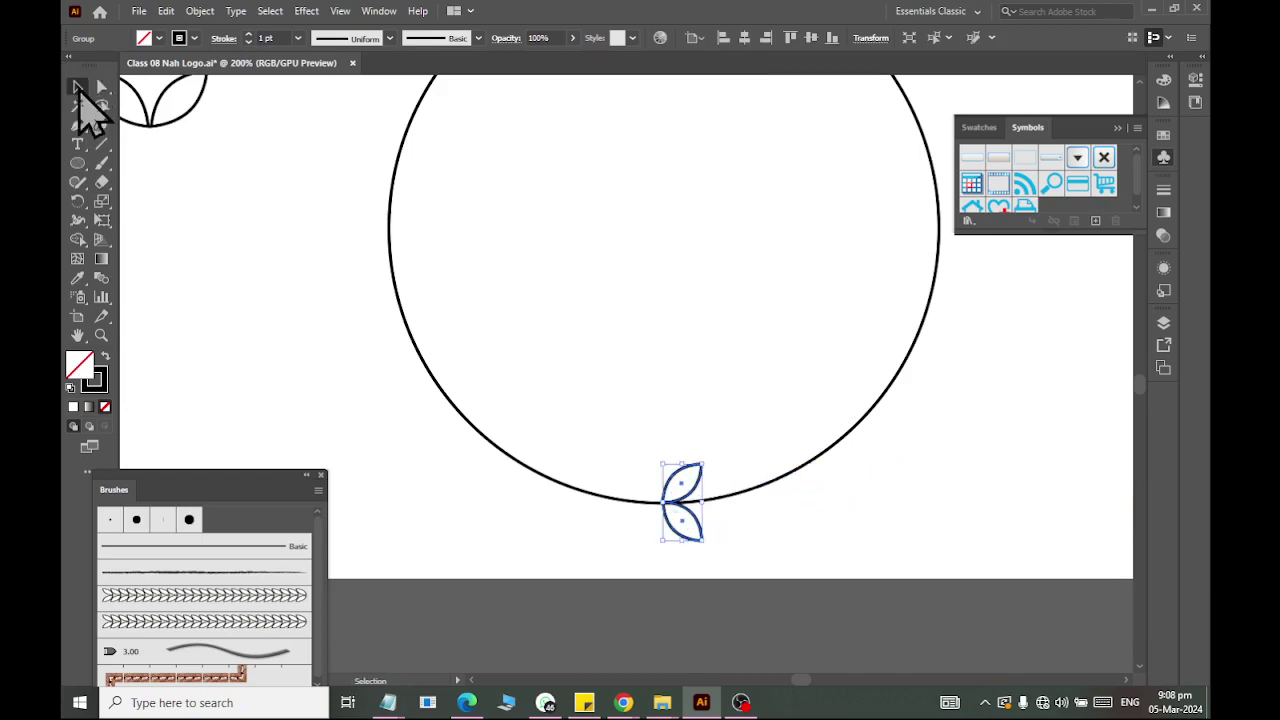
# Rotate a copy of the leaf pair around the circle's center so it sits next to the original along the circle
pyautogui.click(687, 557)
pyautogui.click(704, 523)
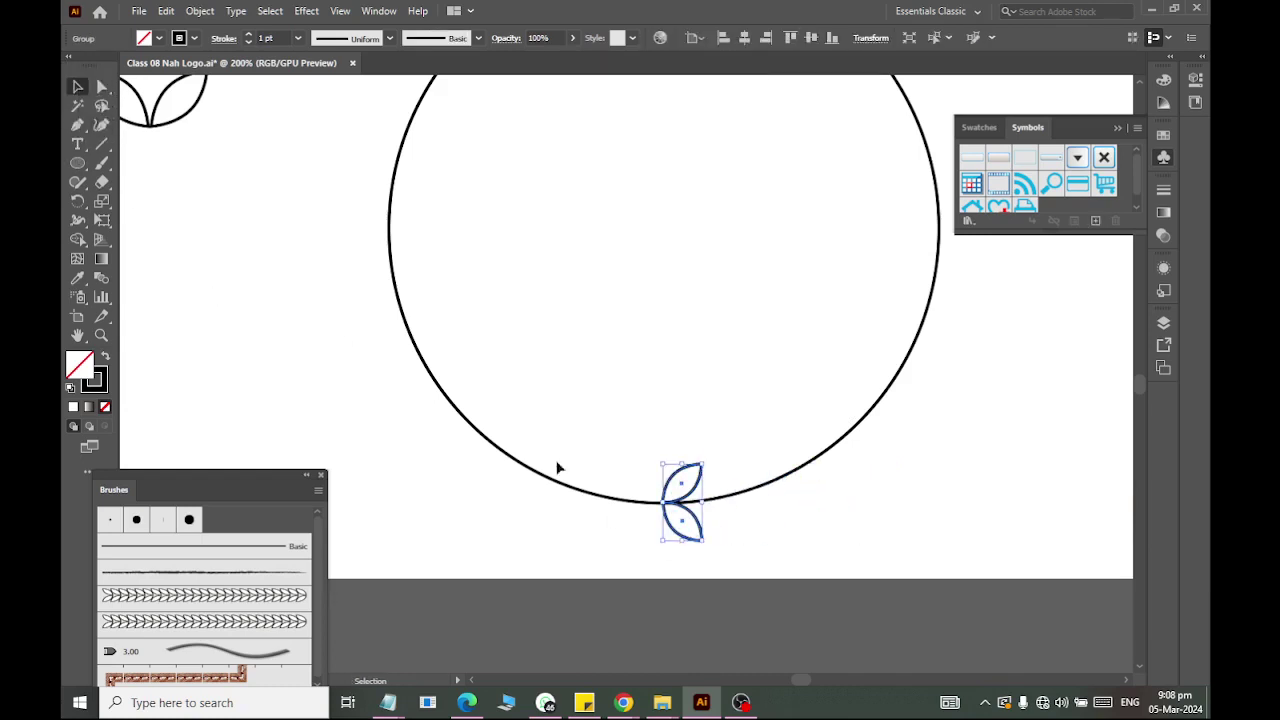
pyautogui.click(78, 201)
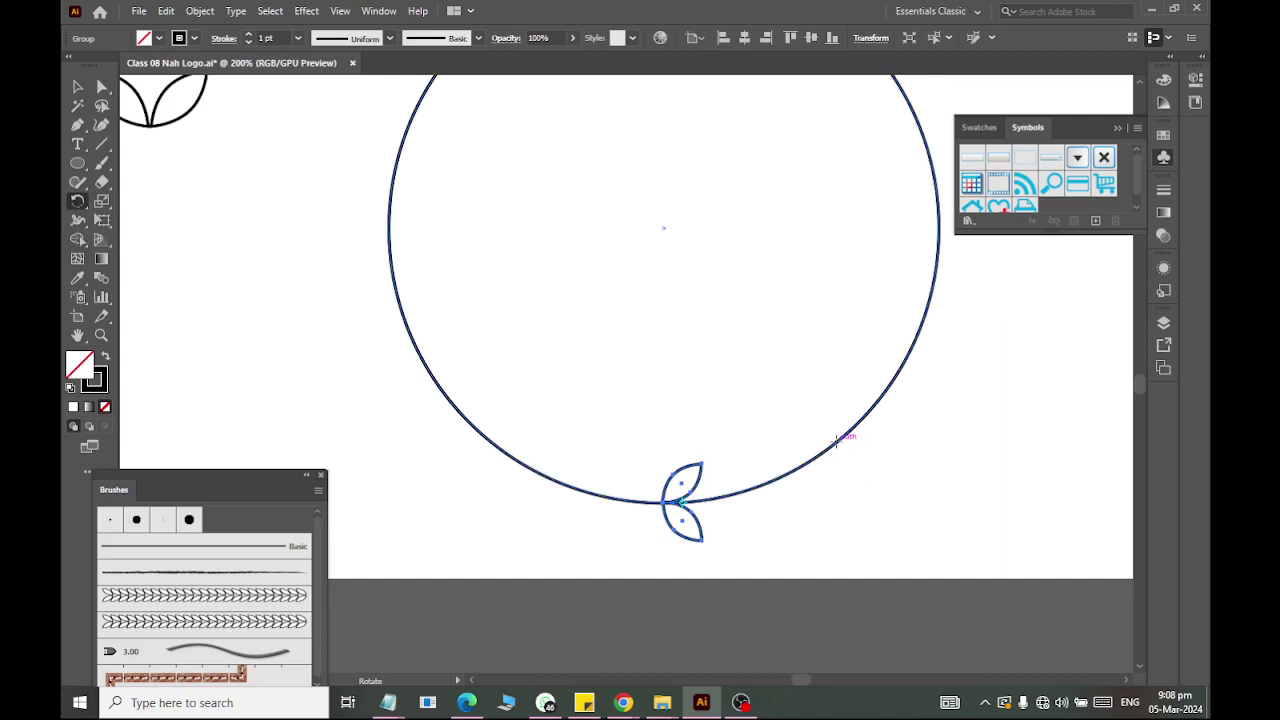
pyautogui.click(664, 228)
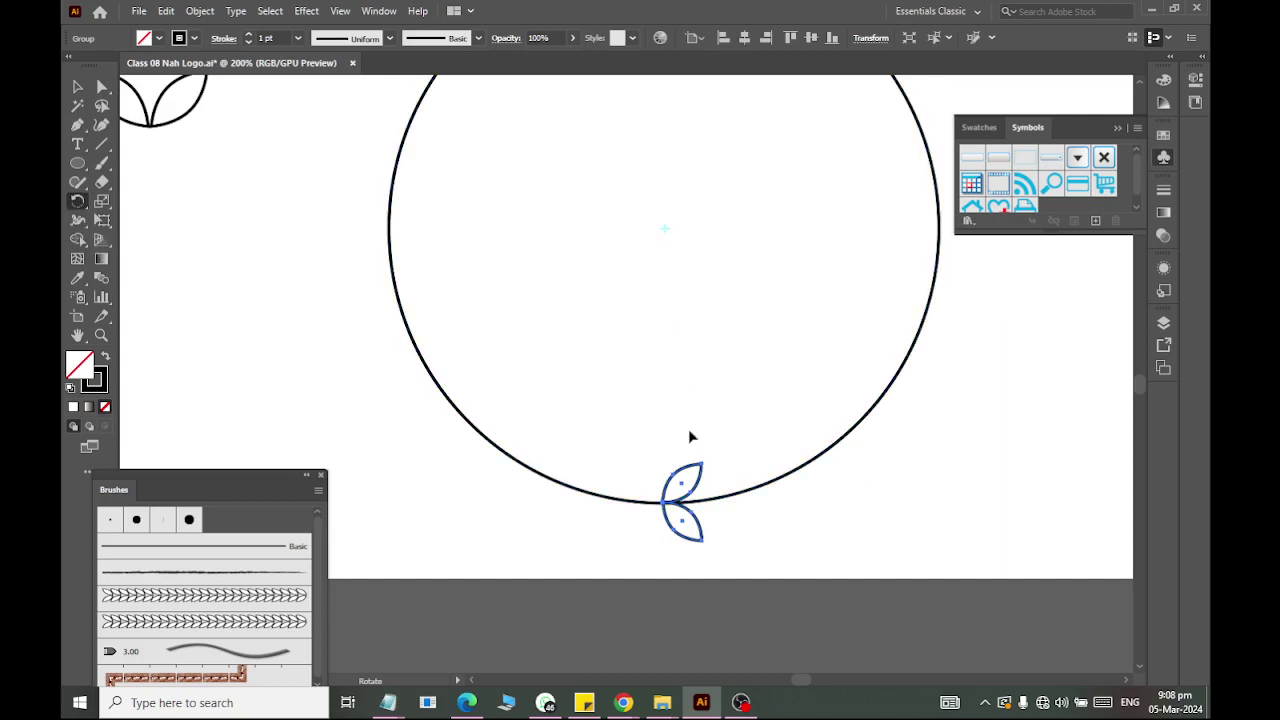
pyautogui.moveTo(690, 497); pyautogui.dragTo(731, 488)
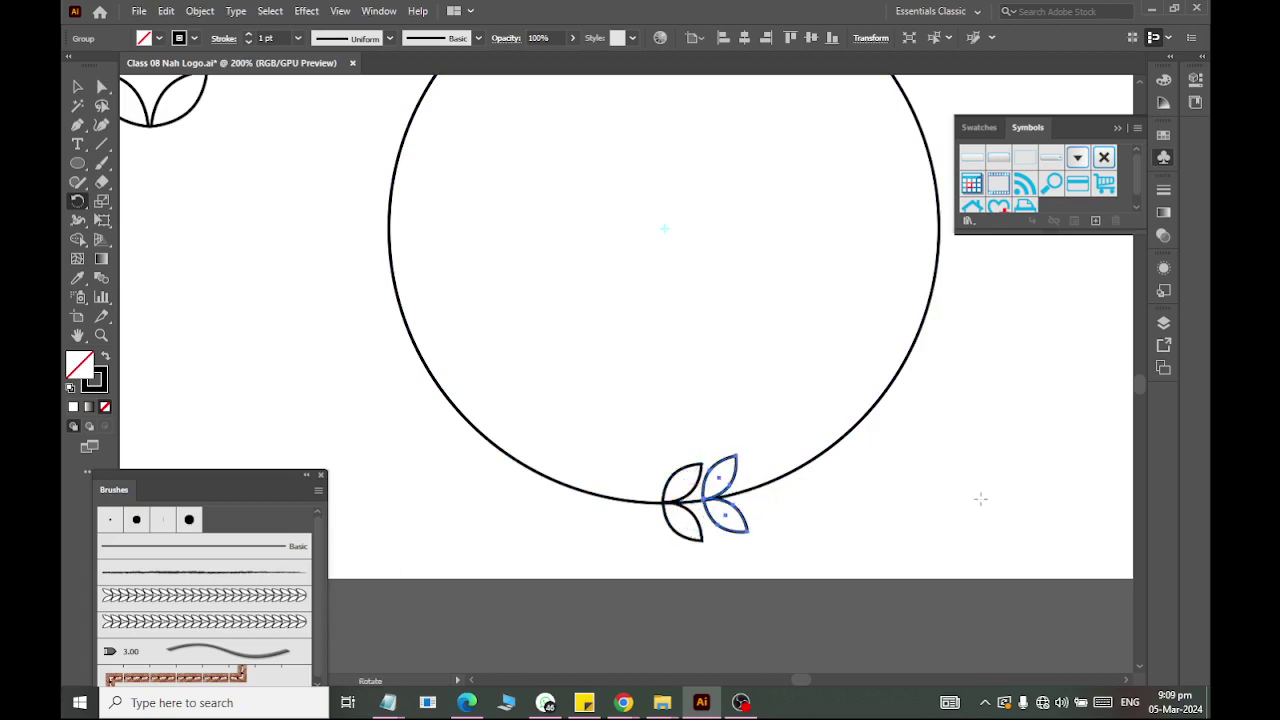
# Repeat the rotated copy until leaf pairs run all the way around the circle
pyautogui.hotkey('ctrl', 'd')
pyautogui.hotkey('ctrl', 'd')
pyautogui.hotkey('ctrl', 'd')
pyautogui.hotkey('ctrl', 'd')
pyautogui.hotkey('ctrl', 'd')
pyautogui.hotkey('ctrl', 'd')
pyautogui.hotkey('ctrl', 'd')
pyautogui.hotkey('ctrl', 'd')
pyautogui.hotkey('ctrl', 'd')
pyautogui.hotkey('ctrl', 'd')
pyautogui.hotkey('ctrl', 'd')
pyautogui.hotkey('ctrl', 'd')
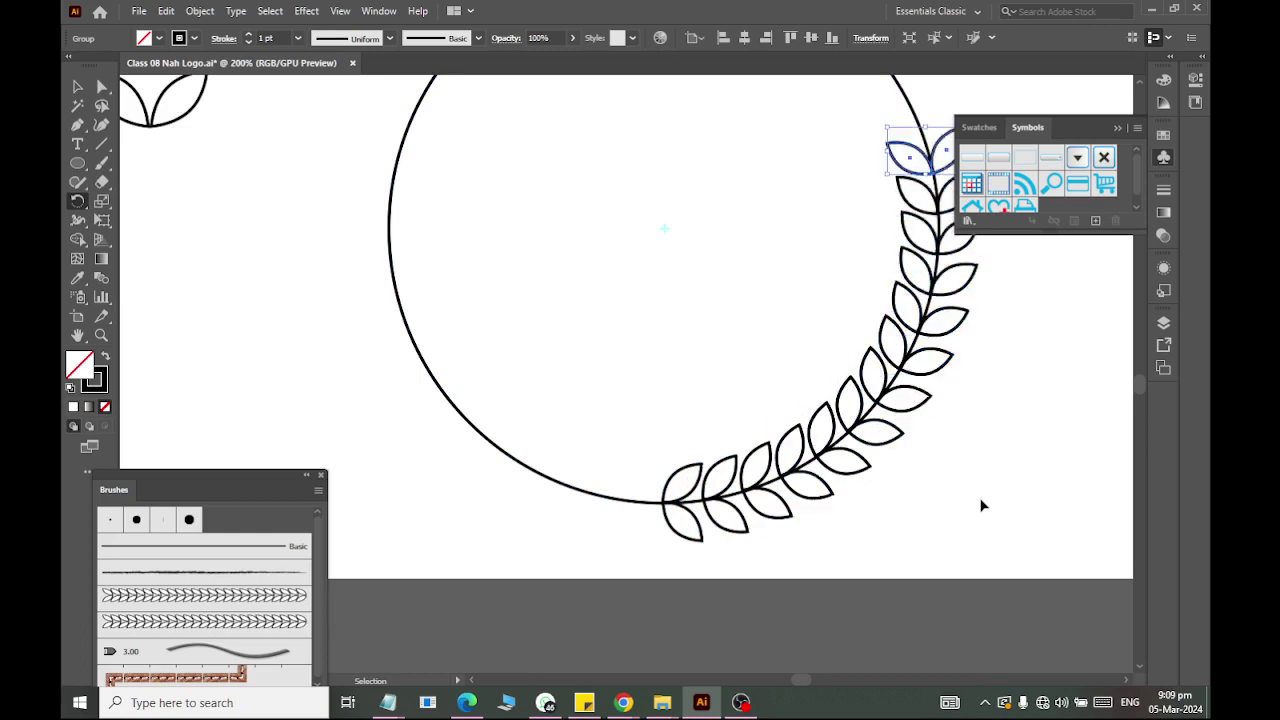
pyautogui.hotkey('ctrl', 'd')
pyautogui.hotkey('ctrl', 'd')
pyautogui.hotkey('ctrl', 'd')
pyautogui.hotkey('ctrl', 'd')
pyautogui.hotkey('ctrl', 'd')
pyautogui.hotkey('ctrl', 'd')
pyautogui.hotkey('ctrl', 'd')
pyautogui.hotkey('ctrl', 'd')
pyautogui.hotkey('ctrl', 'd')
pyautogui.hotkey('ctrl', 'd')
pyautogui.hotkey('ctrl', 'd')
pyautogui.hotkey('ctrl', 'd')
pyautogui.hotkey('ctrl', 'd')
pyautogui.hotkey('ctrl', 'd')
pyautogui.hotkey('ctrl', 'd')
pyautogui.hotkey('ctrl', 'd')
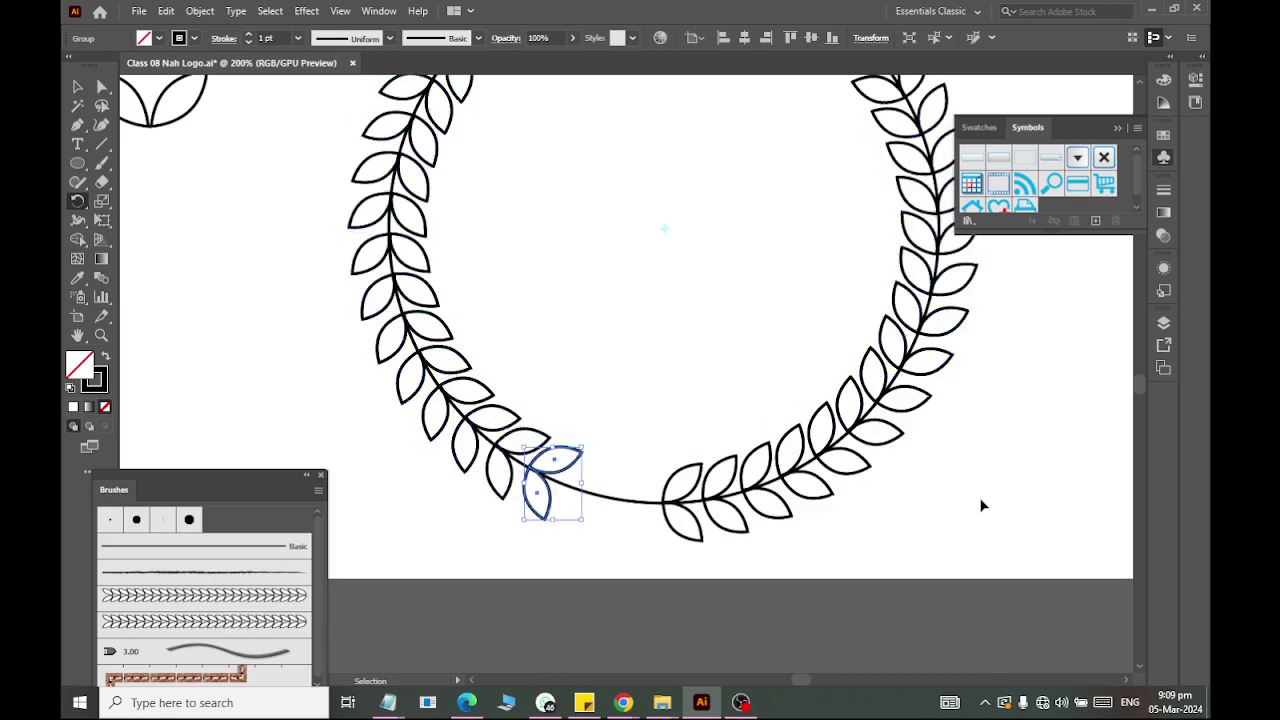
pyautogui.press('r')
pyautogui.scroll(-2, 822, 284)
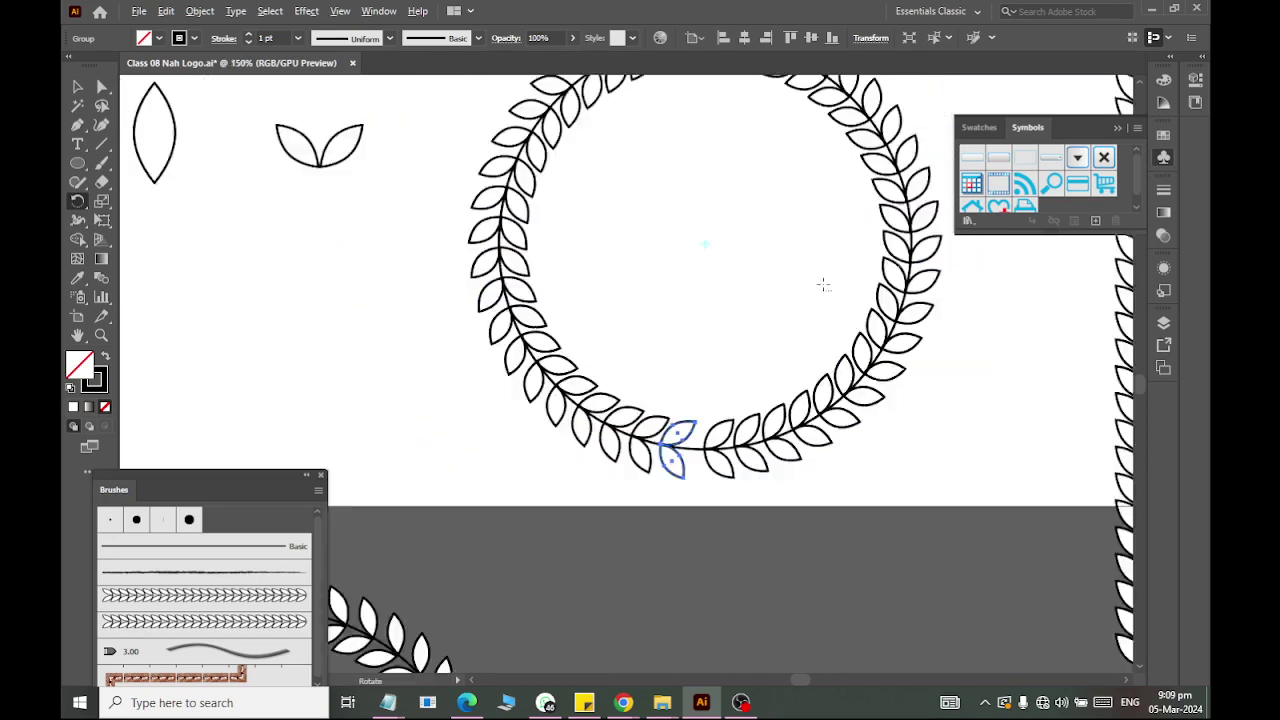
pyautogui.hscroll(2, 842, 247)
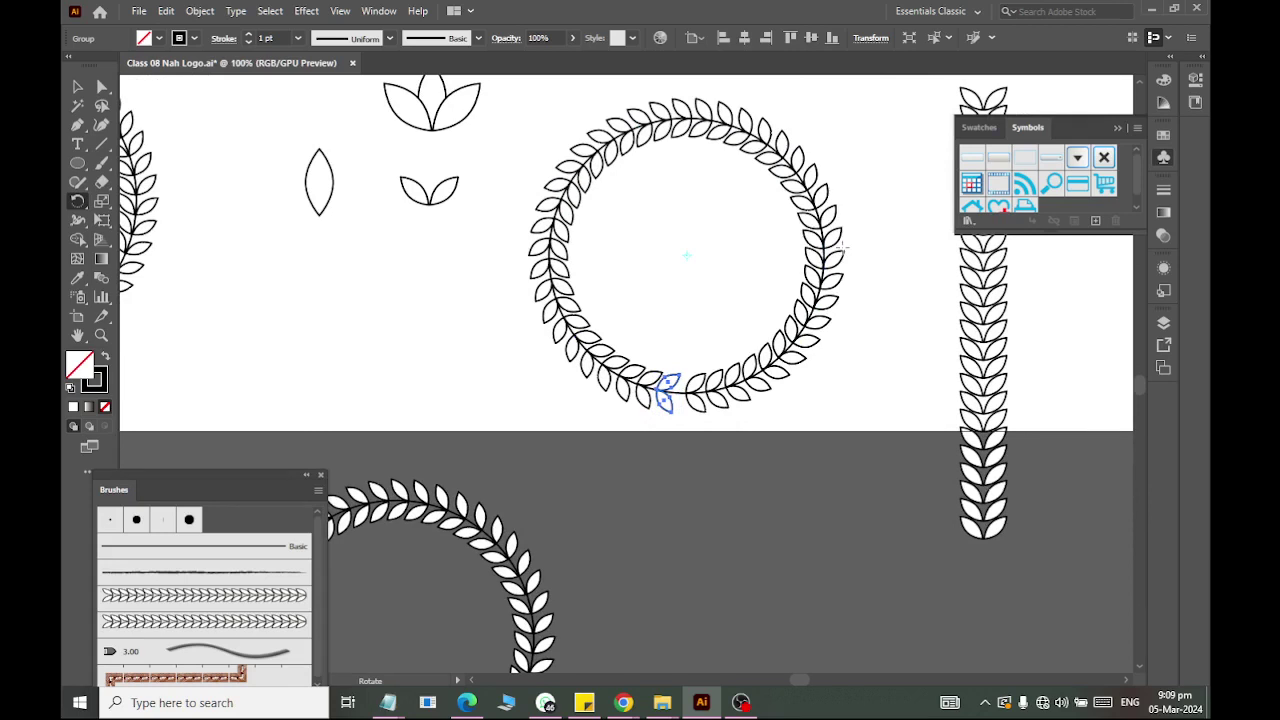
pyautogui.scroll(2, 843, 248)
# Select the left half of the wreath, including its circle segment, with the Direct Selection tool and delete it
pyautogui.click(78, 88)
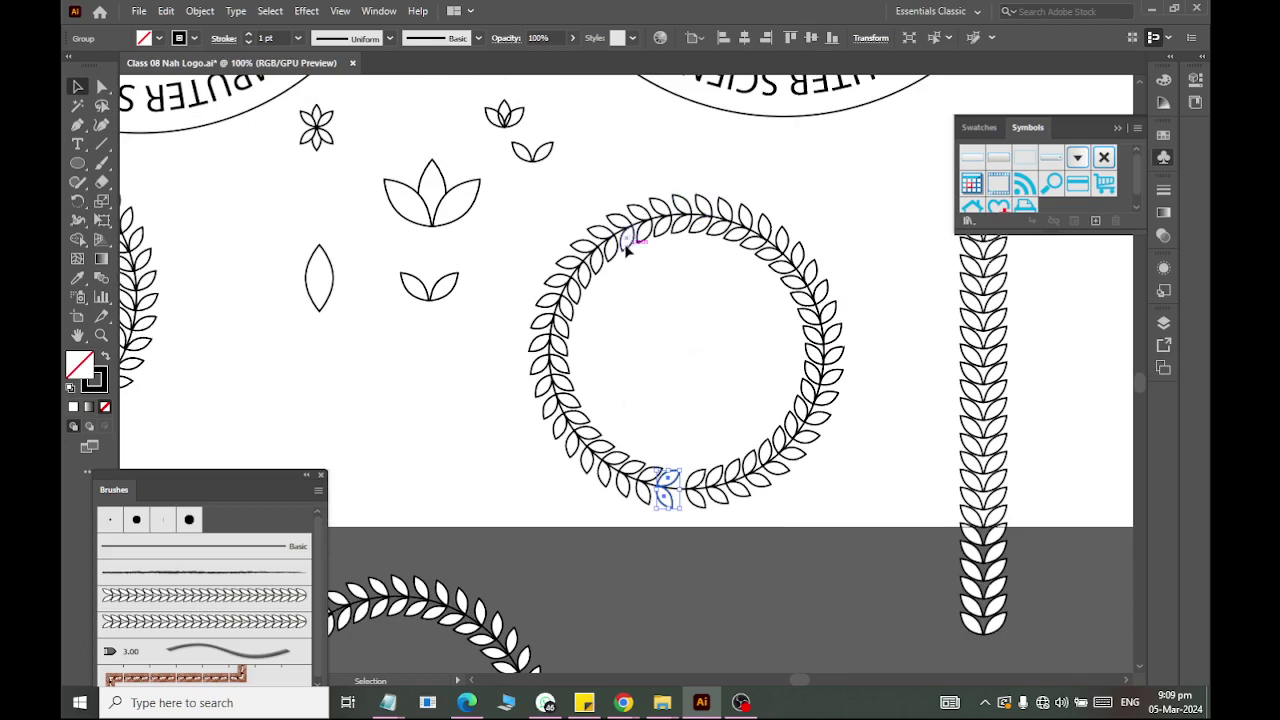
pyautogui.click(101, 88)
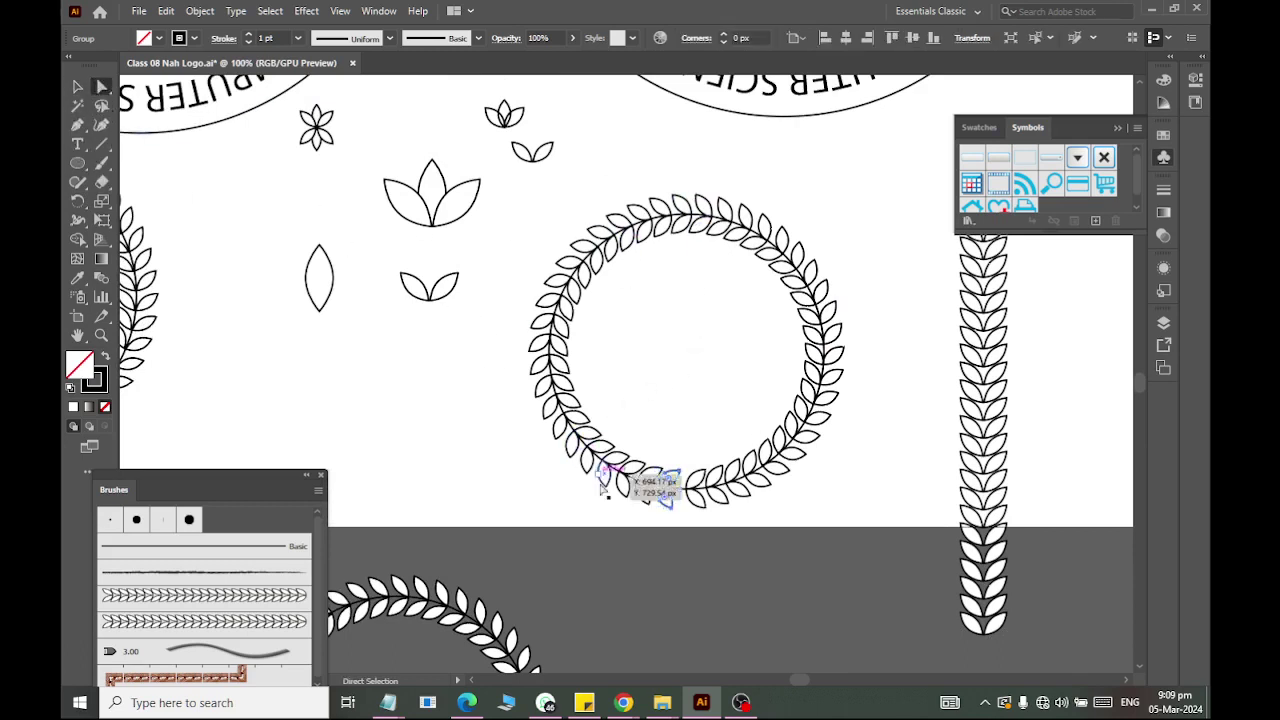
pyautogui.moveTo(604, 490); pyautogui.dragTo(667, 510)
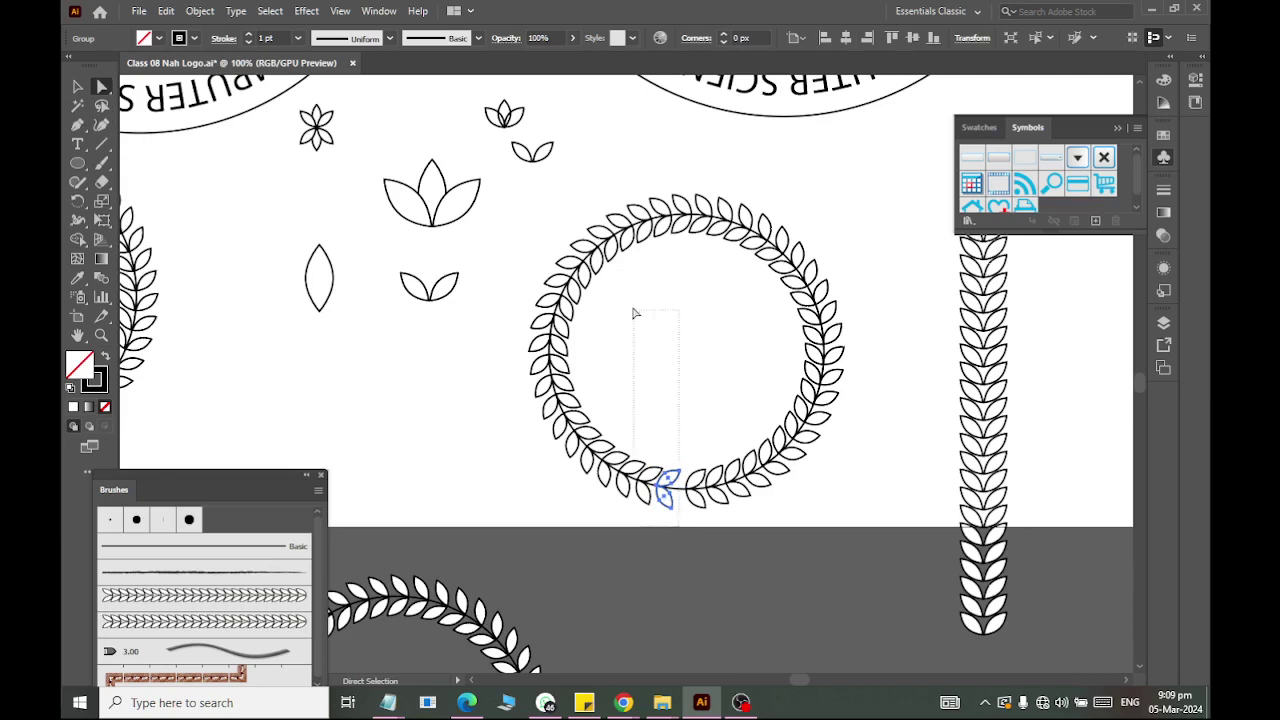
pyautogui.moveTo(586, 163); pyautogui.dragTo(525, 190)
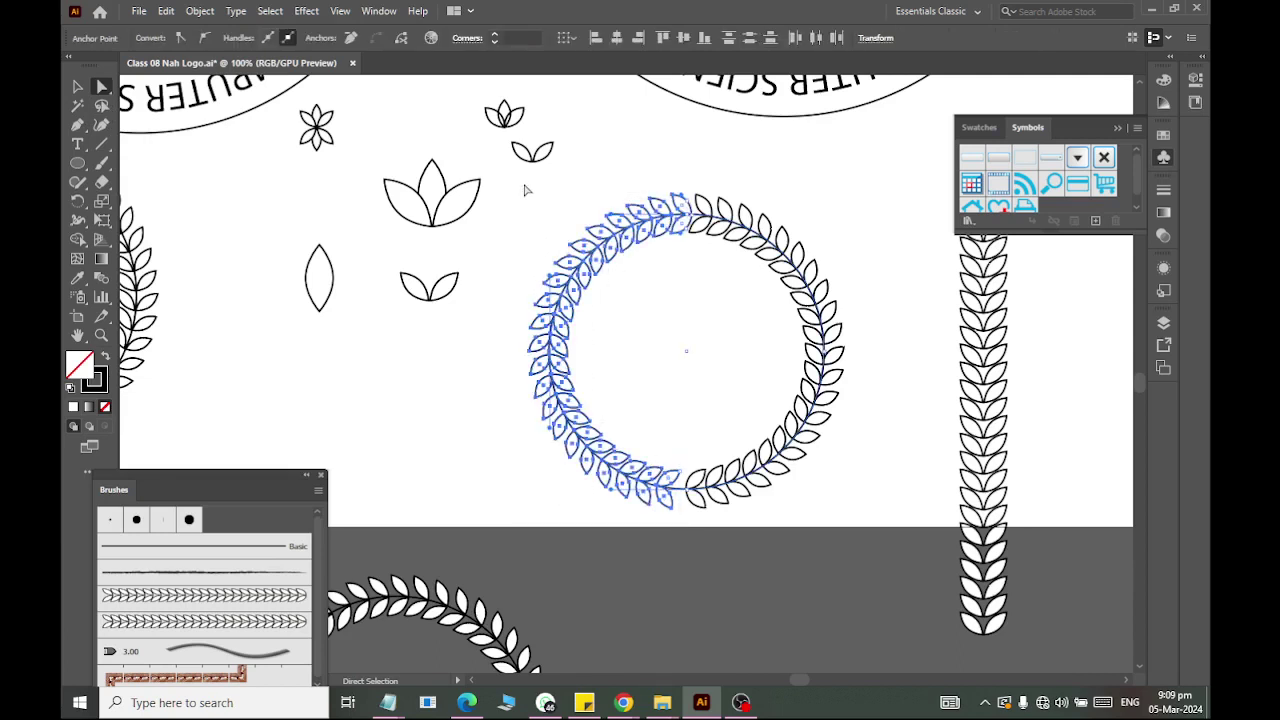
pyautogui.press('Delete')
# Delete the two leftover leaf fragments at the upper end of the remaining branch
pyautogui.scroll(2, 455, 130)
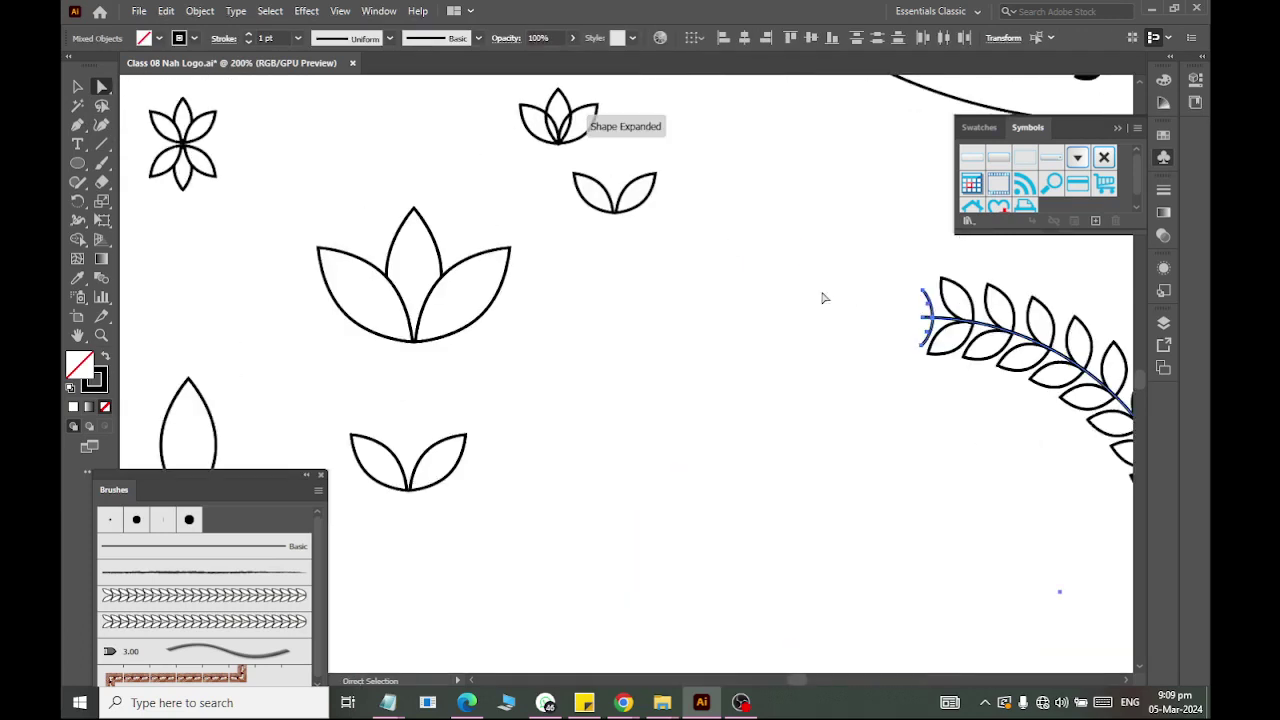
pyautogui.moveTo(891, 314); pyautogui.dragTo(774, 266)
pyautogui.click(810, 305)
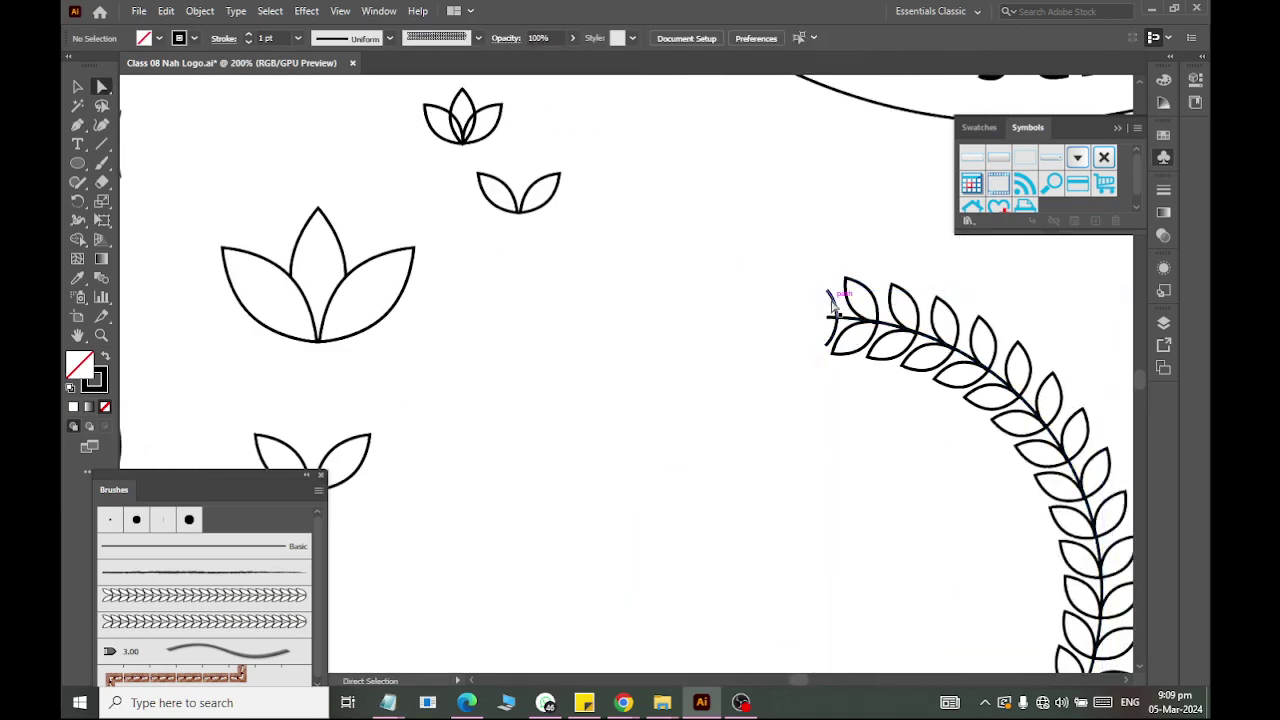
pyautogui.click(833, 307)
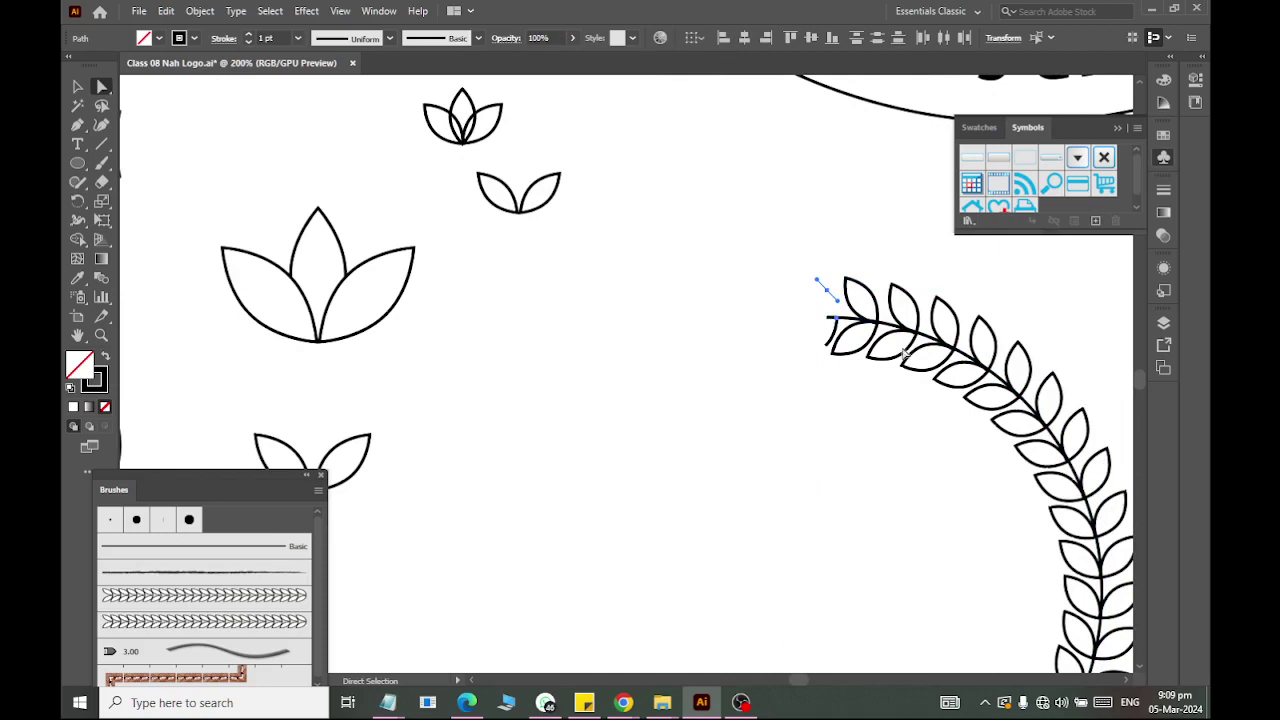
pyautogui.click(831, 340)
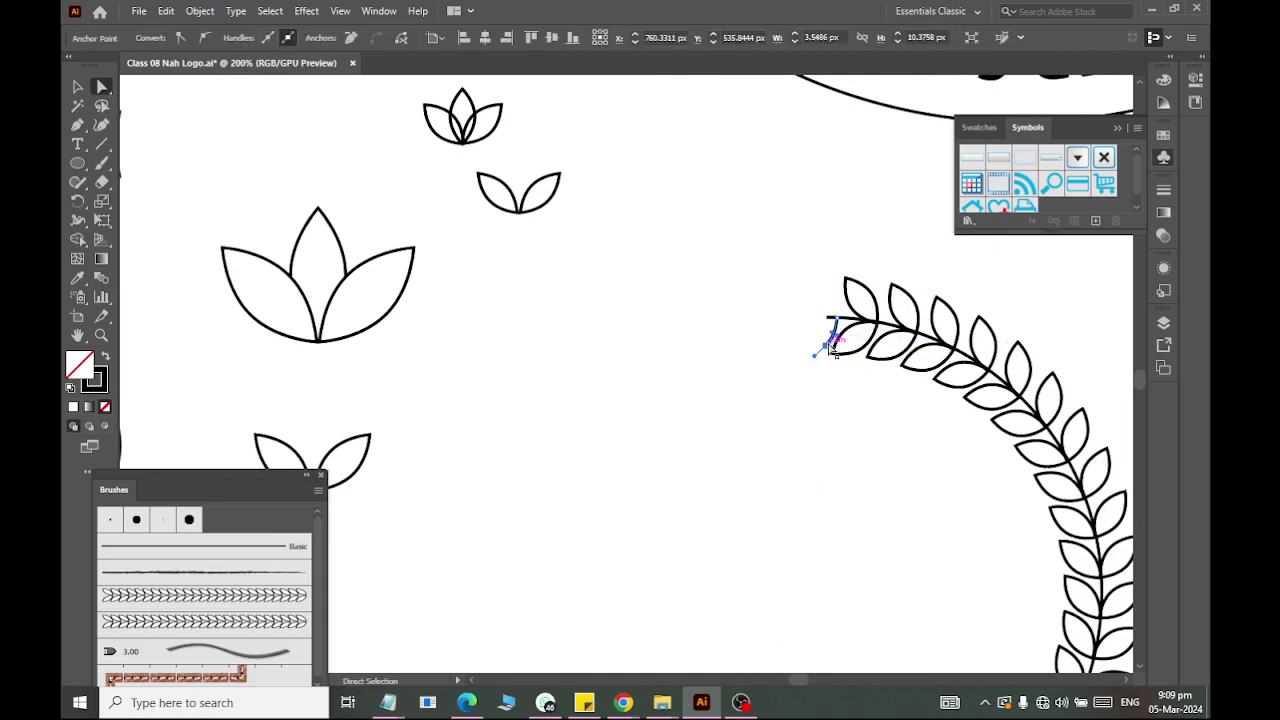
pyautogui.click(832, 348)
pyautogui.click(783, 325)
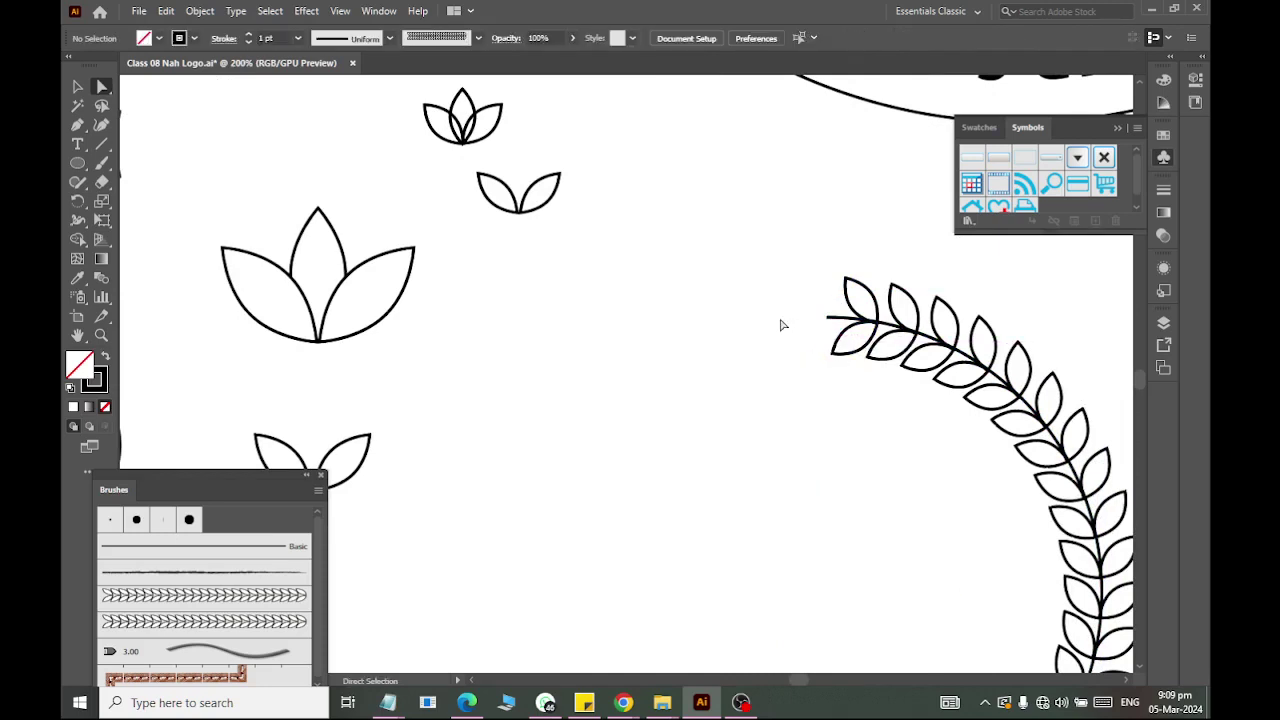
# Duplicate the small leaf pair below the original and place a single horizontal leaf on the branch's upper tip
pyautogui.click(78, 86)
pyautogui.moveTo(545, 207); pyautogui.dragTo(524, 259)
pyautogui.click(497, 141)
pyautogui.moveTo(492, 130); pyautogui.dragTo(662, 250)
pyautogui.click(711, 349)
pyautogui.moveTo(752, 285); pyautogui.dragTo(829, 324)
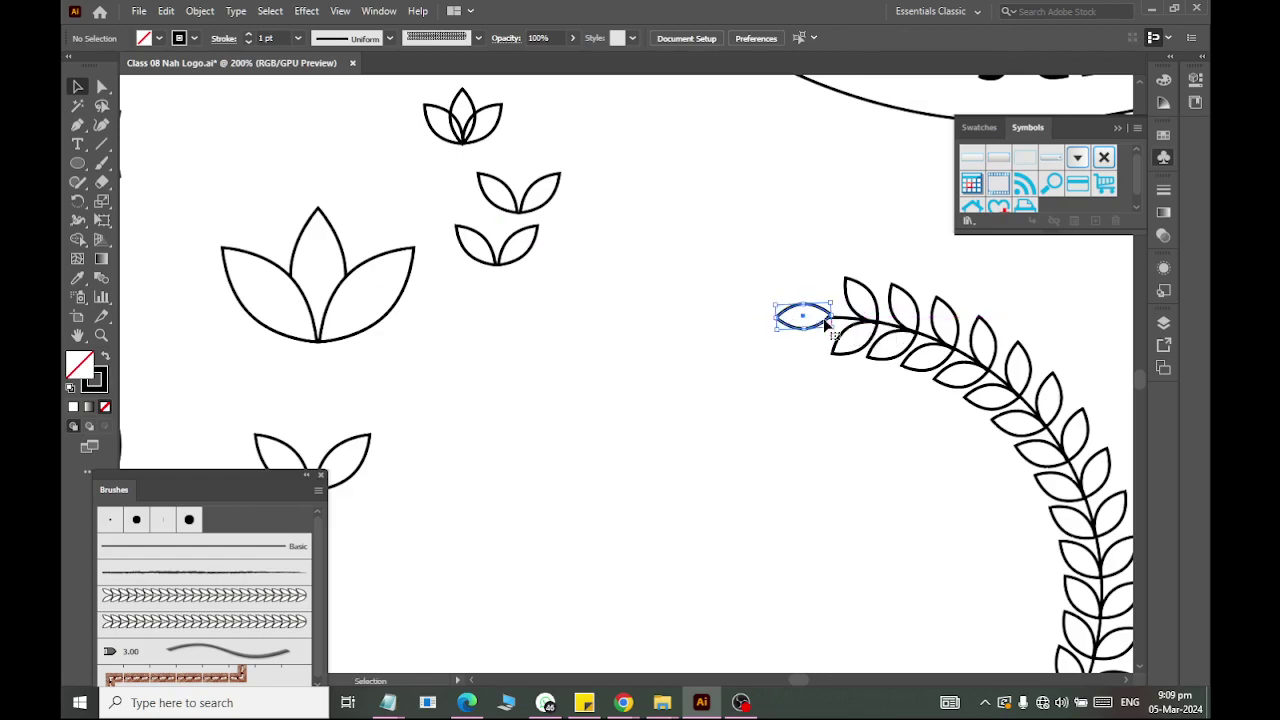
pyautogui.click(643, 510)
# Group all parts of the half wreath and move the group slightly to the right
pyautogui.hotkey('ctrl', '-')
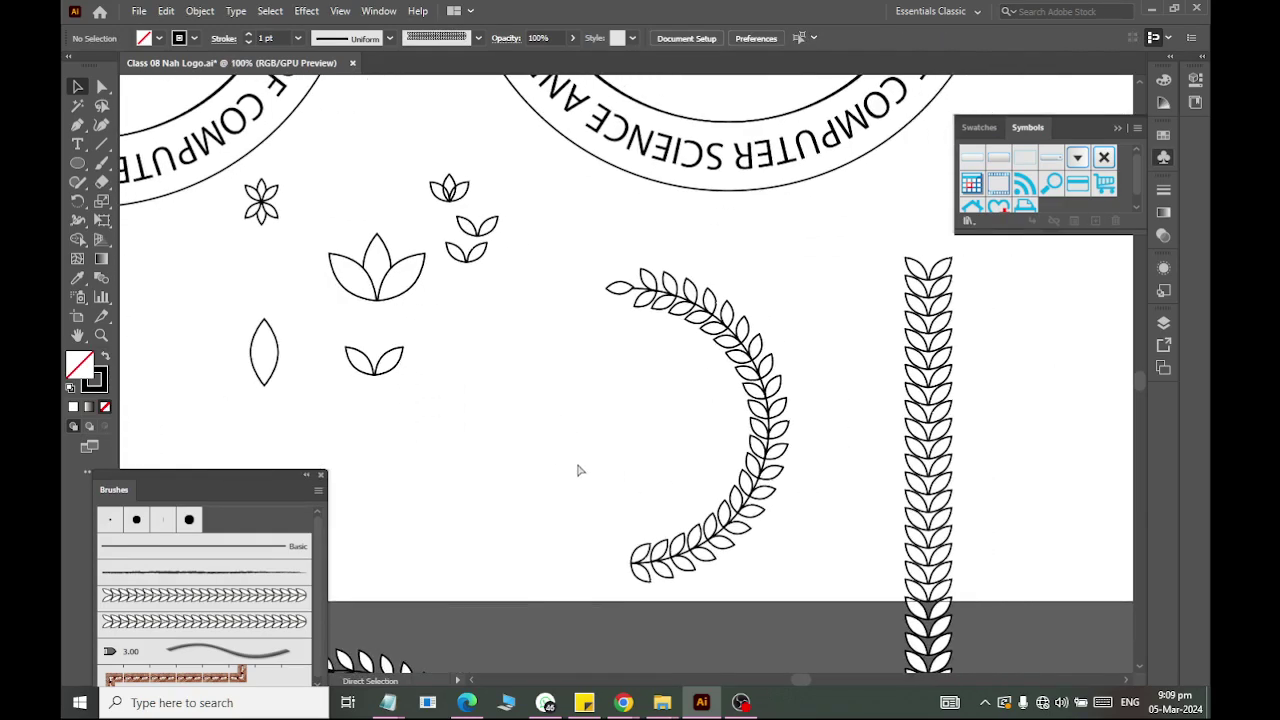
pyautogui.scroll(-2, 567, 583)
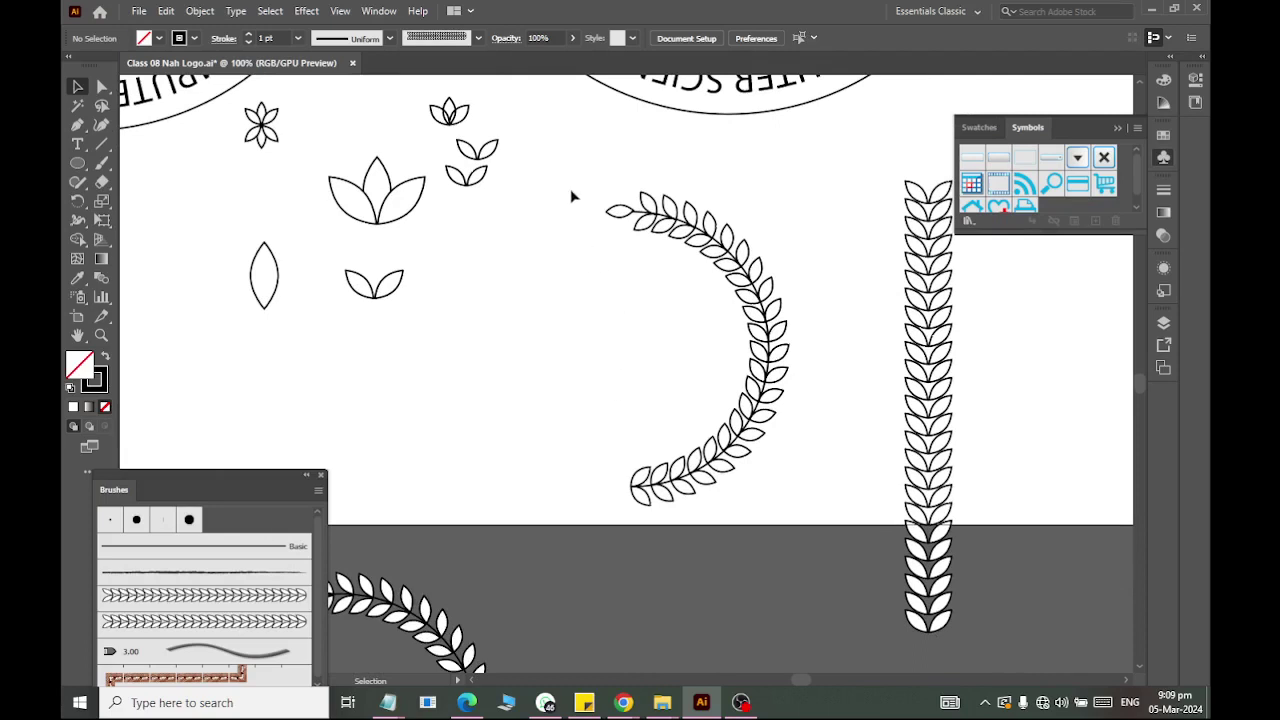
pyautogui.moveTo(572, 196); pyautogui.dragTo(798, 535)
pyautogui.rightClick(751, 410)
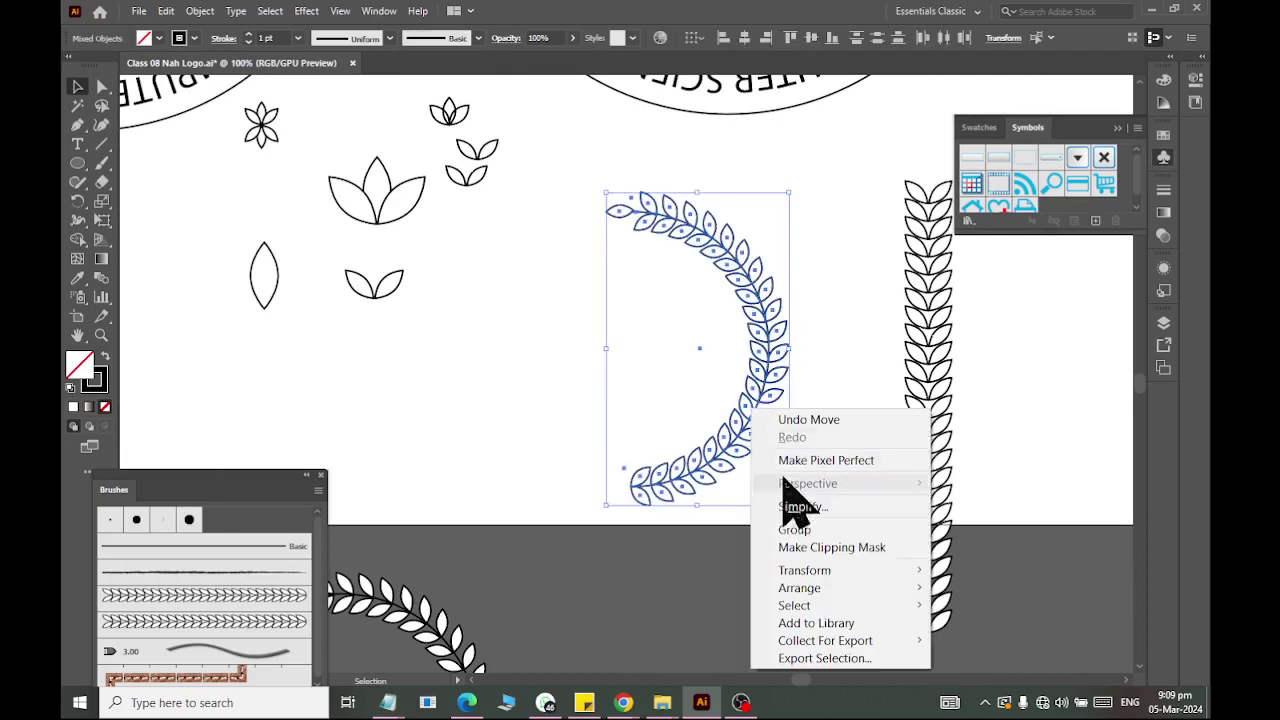
pyautogui.click(795, 530)
pyautogui.click(706, 530)
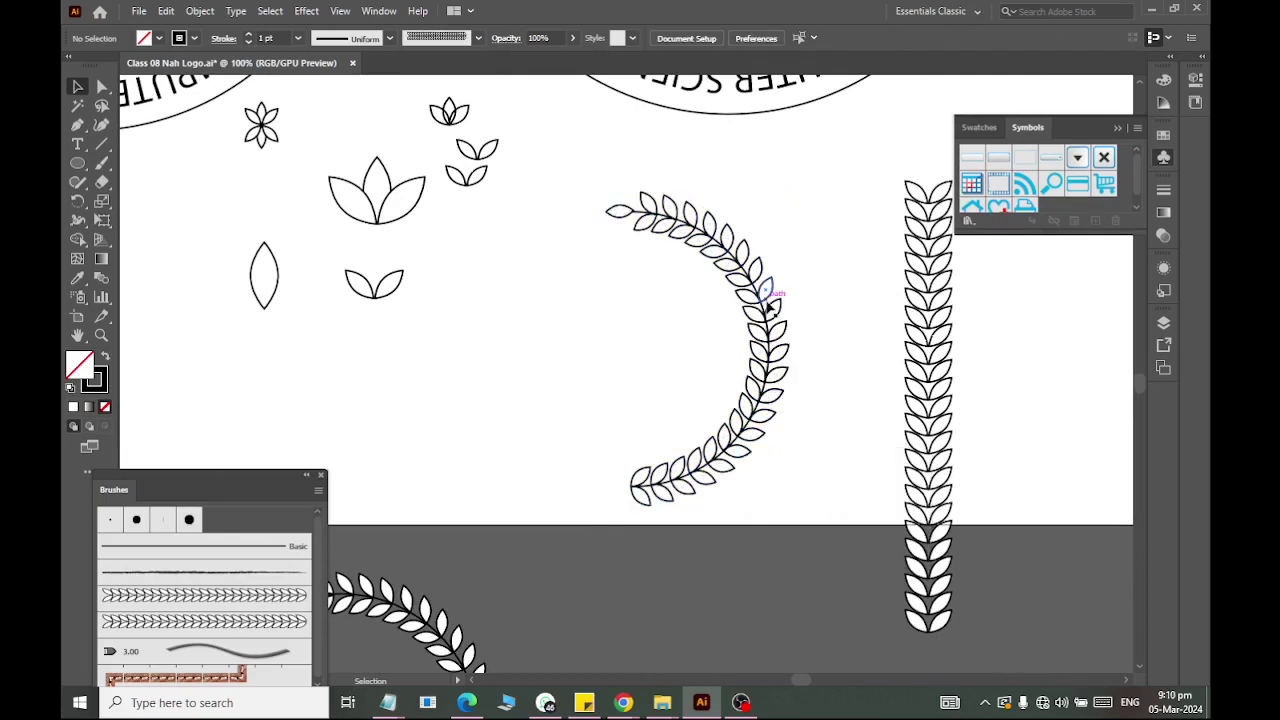
pyautogui.moveTo(770, 305); pyautogui.dragTo(800, 309)
pyautogui.click(491, 403)
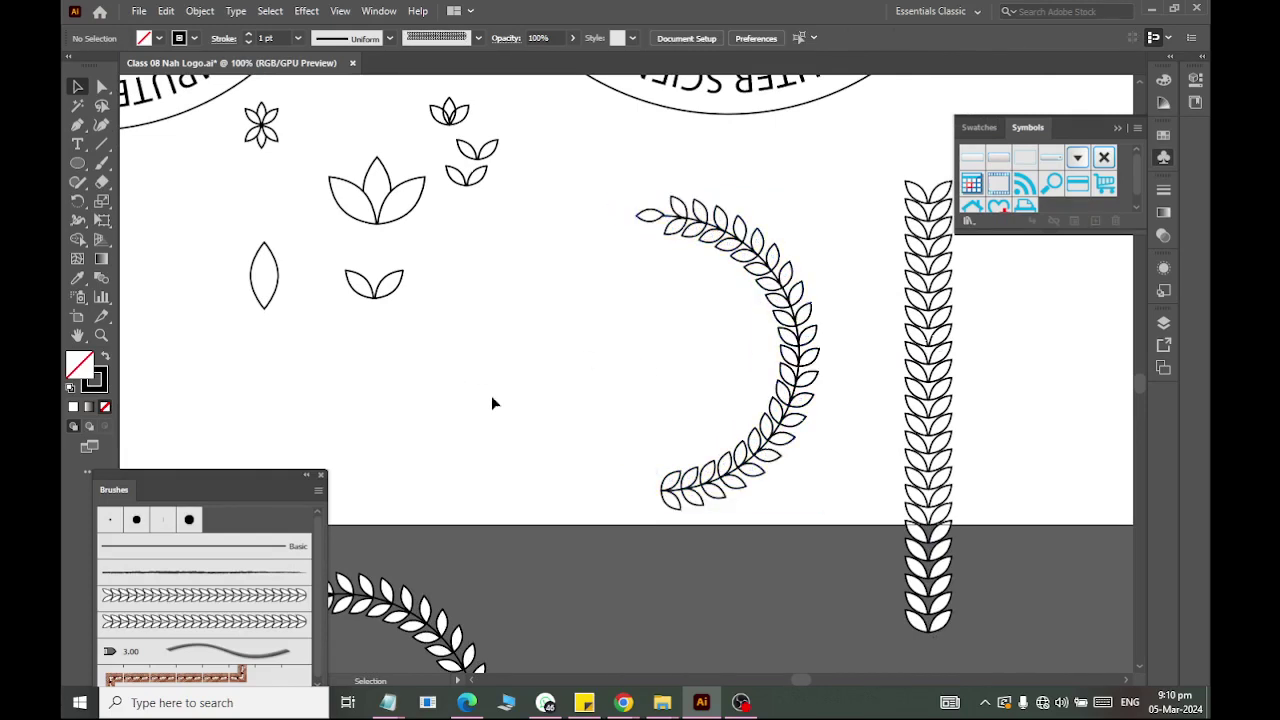
# Mirror a copy of the half wreath across a vertical axis at its lower end to complete the ring
pyautogui.click(774, 408)
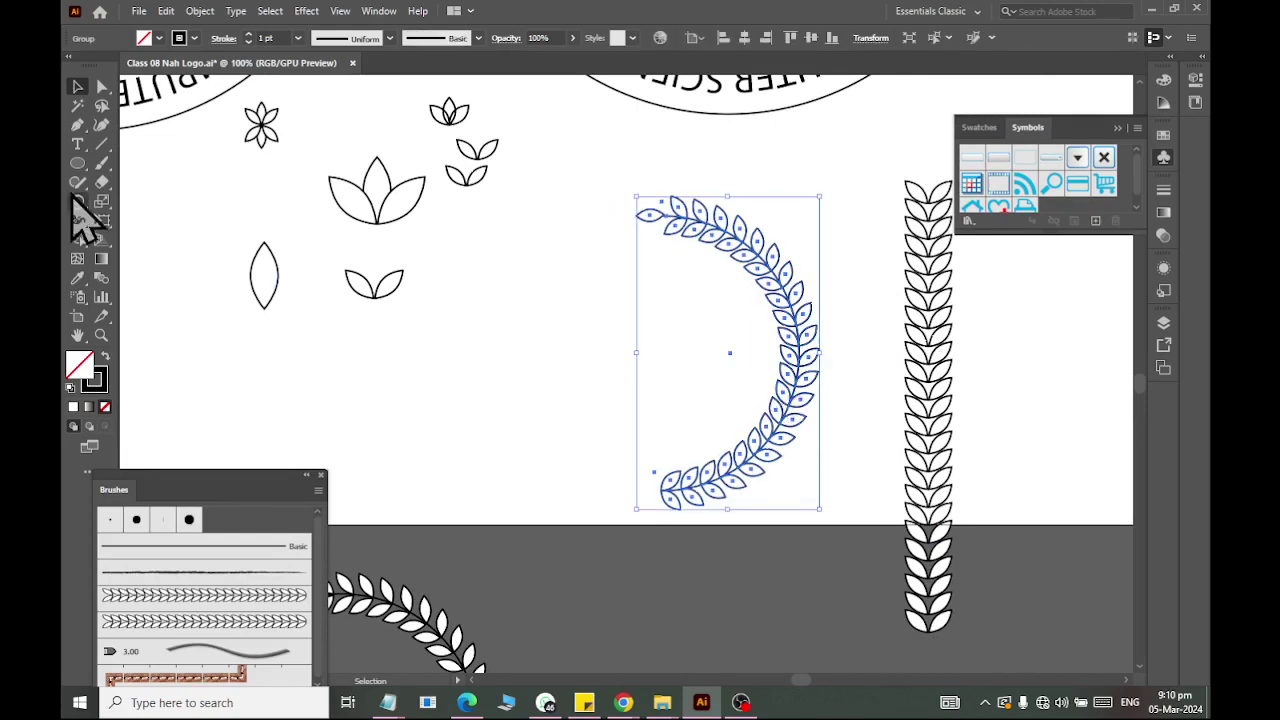
pyautogui.moveTo(80, 208); pyautogui.dragTo(125, 222)
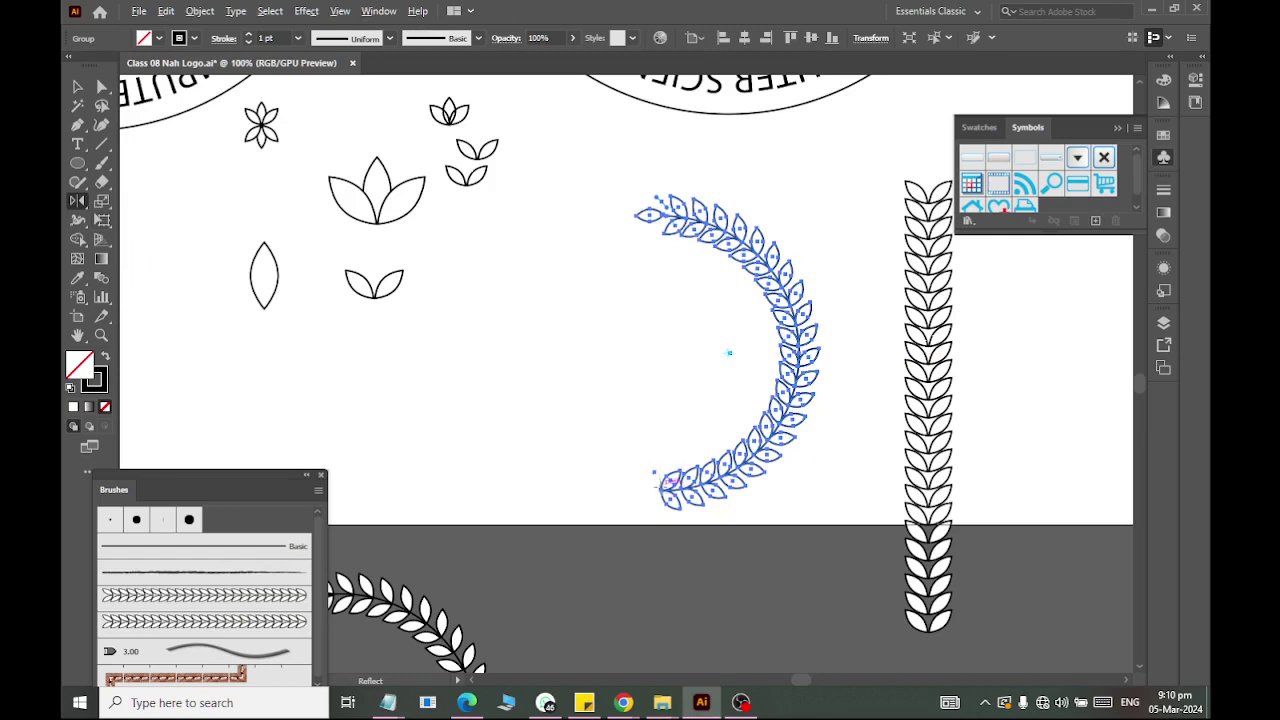
pyautogui.keyDown('alt'); pyautogui.click(656, 488); pyautogui.keyUp('alt')
pyautogui.click(780, 465)
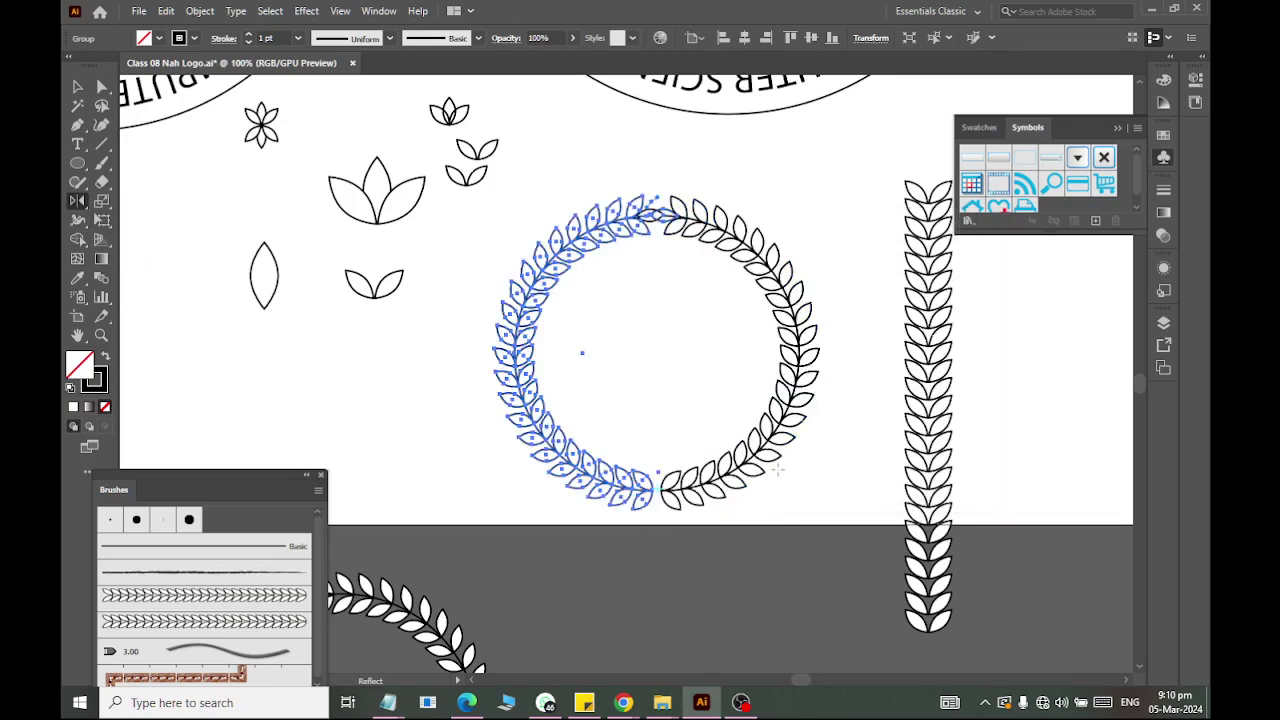
pyautogui.click(78, 87)
pyautogui.click(389, 354)
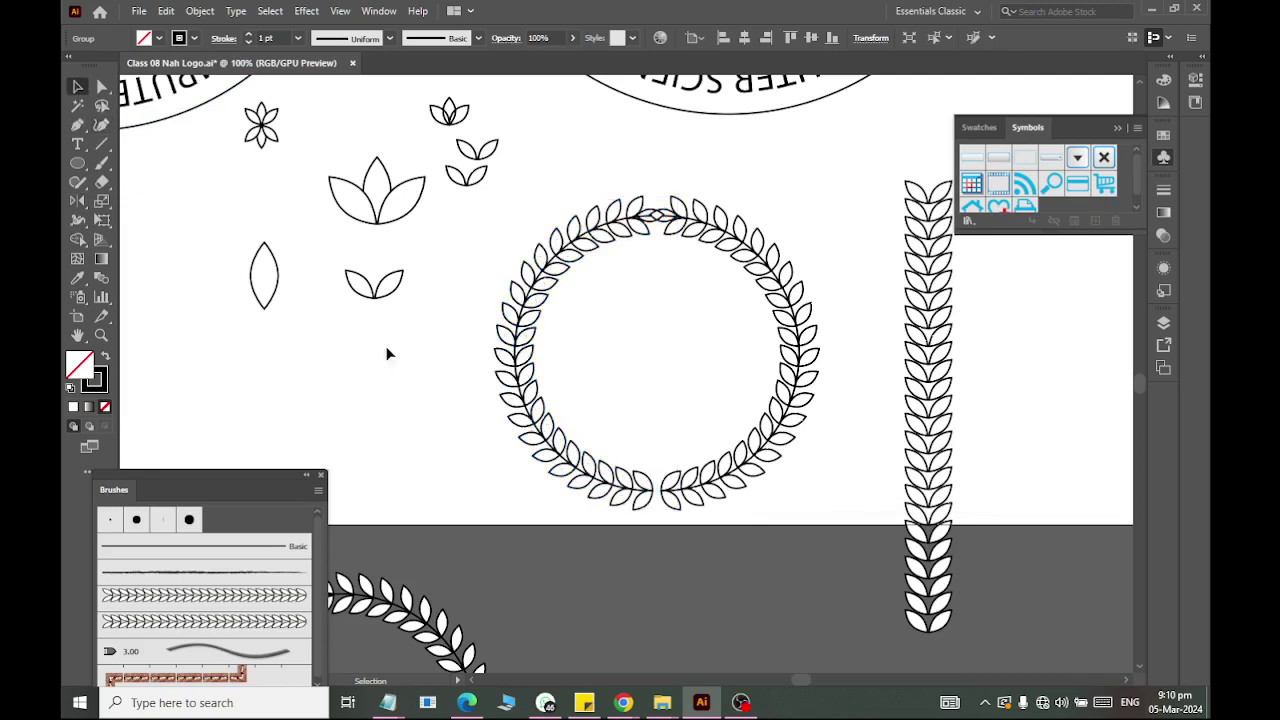
# Move the two wreath halves apart to open gaps at both ends and align them vertically with each other
pyautogui.moveTo(520, 352); pyautogui.dragTo(477, 352)
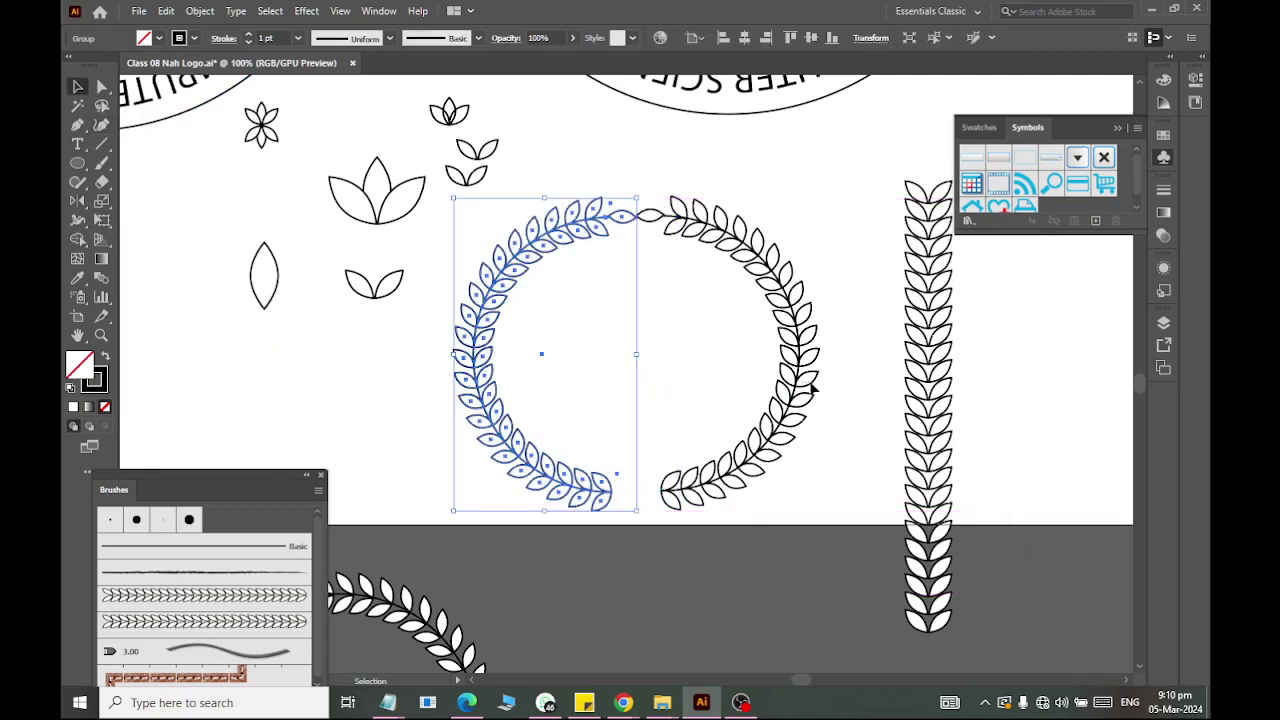
pyautogui.click(815, 381)
pyautogui.moveTo(797, 388); pyautogui.dragTo(820, 392)
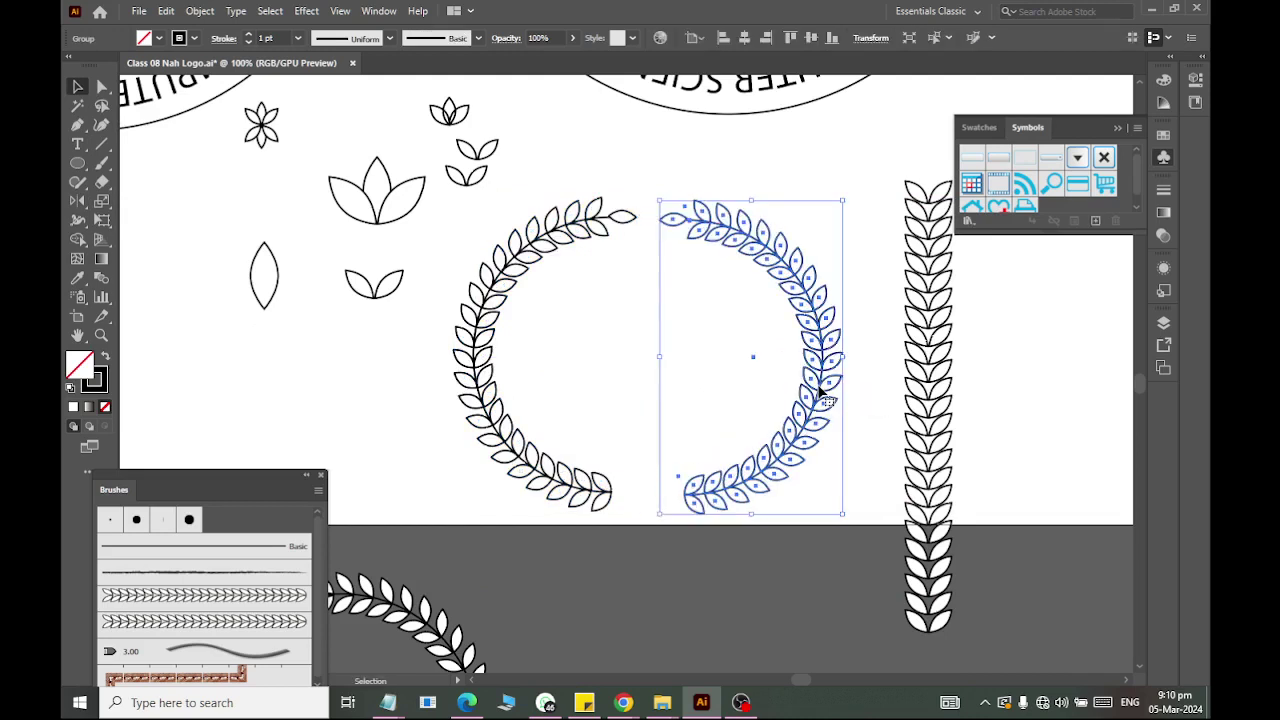
pyautogui.hotkey('ctrl', 'a')
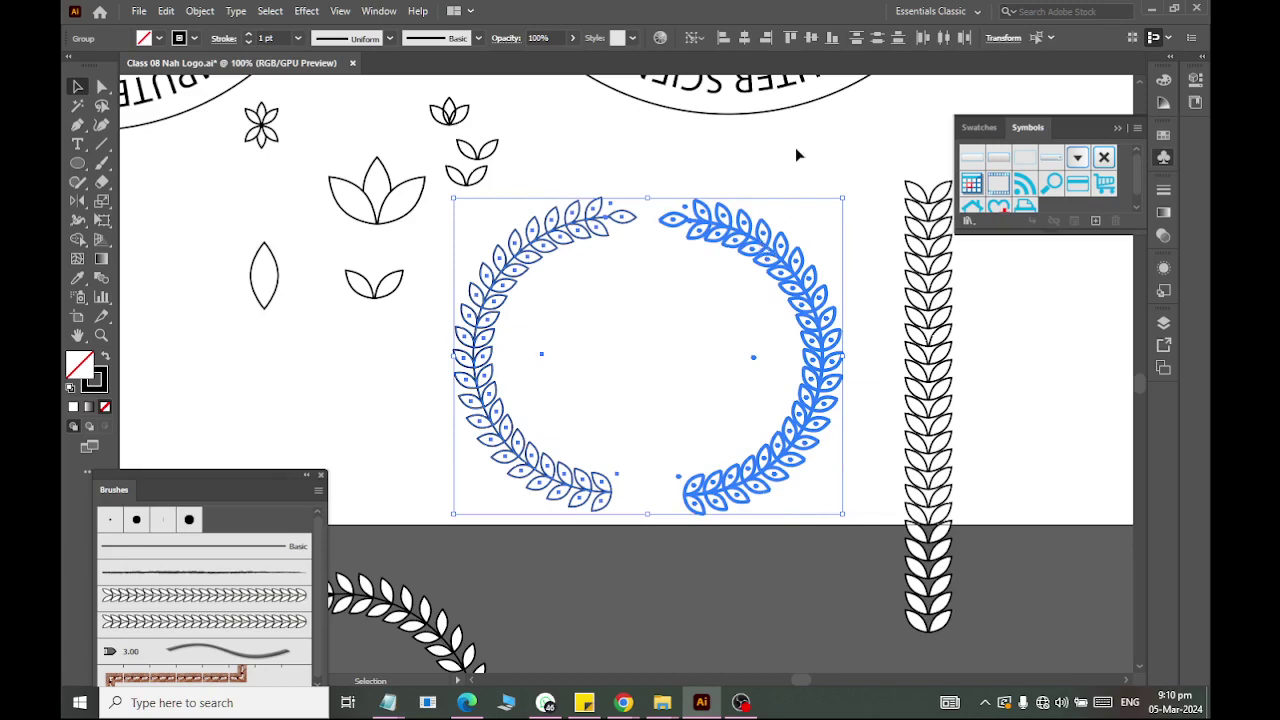
pyautogui.click(590, 172)
pyautogui.click(800, 462)
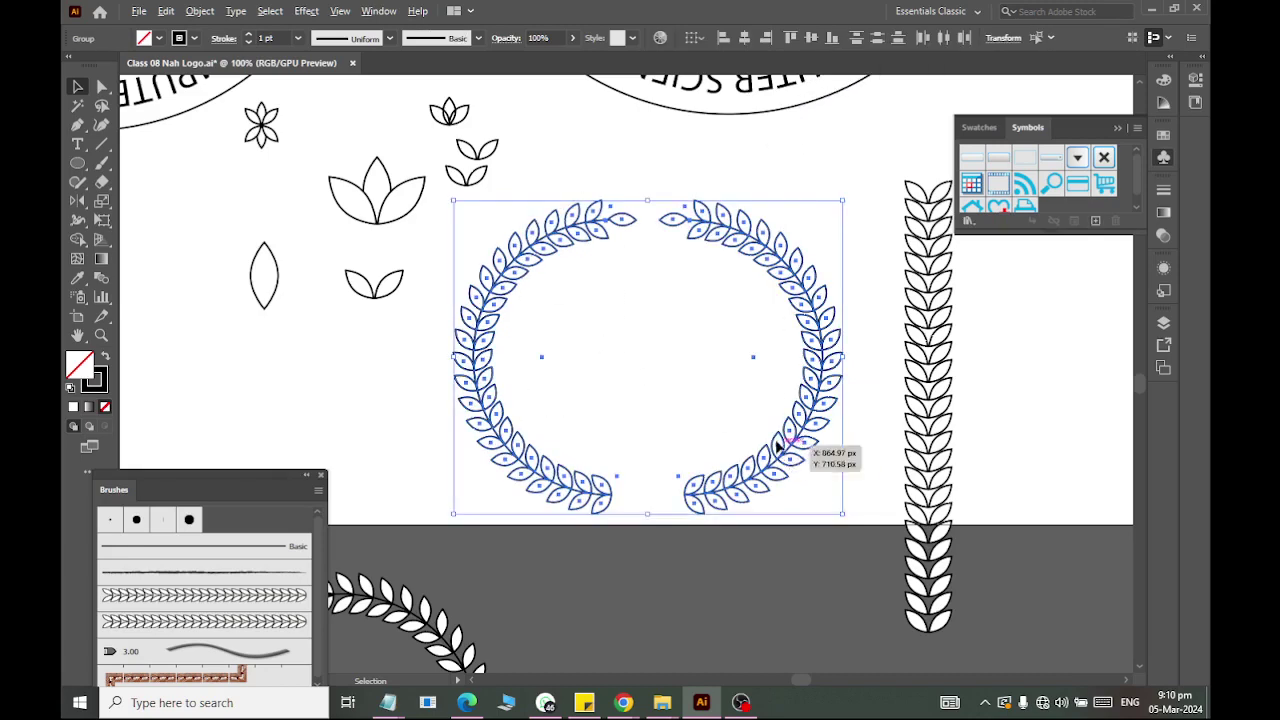
# Duplicate the whole wreath and place a scaled-down copy over the pointed shape inside the second logo
pyautogui.scroll(-2, 778, 420)
pyautogui.moveTo(797, 390); pyautogui.dragTo(1058, 341)
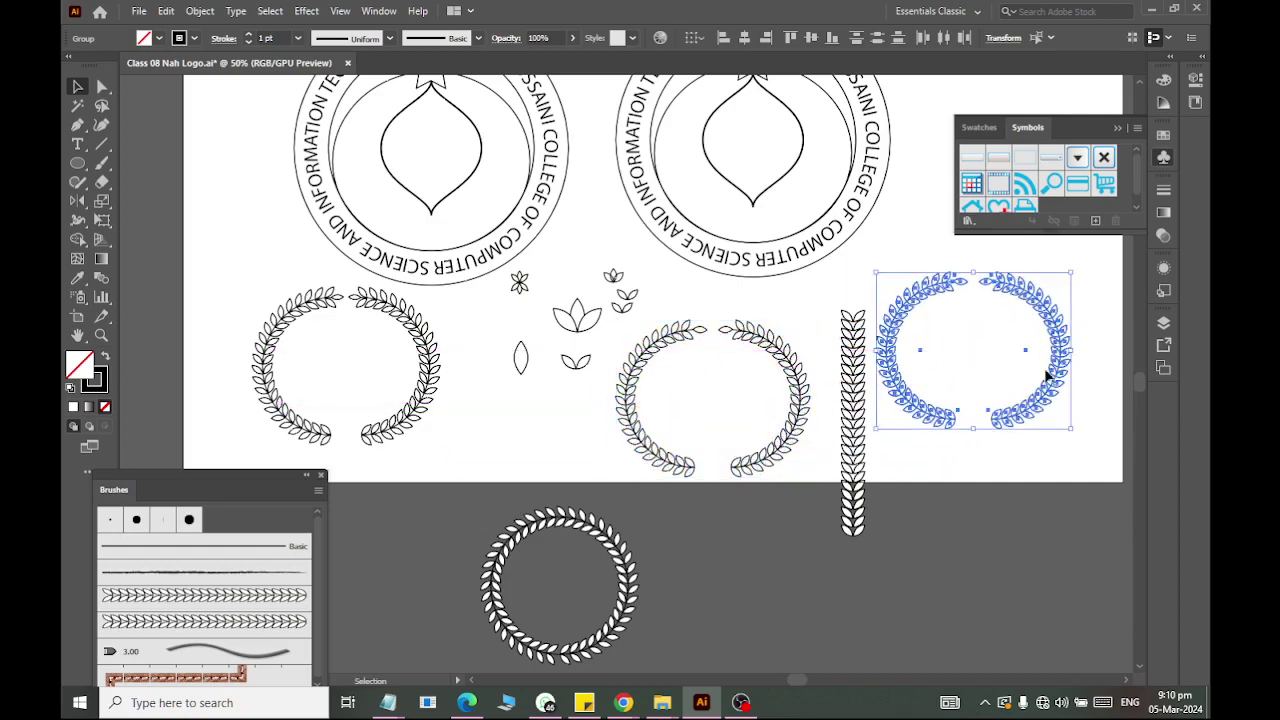
pyautogui.moveTo(985, 432); pyautogui.dragTo(793, 178)
pyautogui.scroll(2, 900, 183)
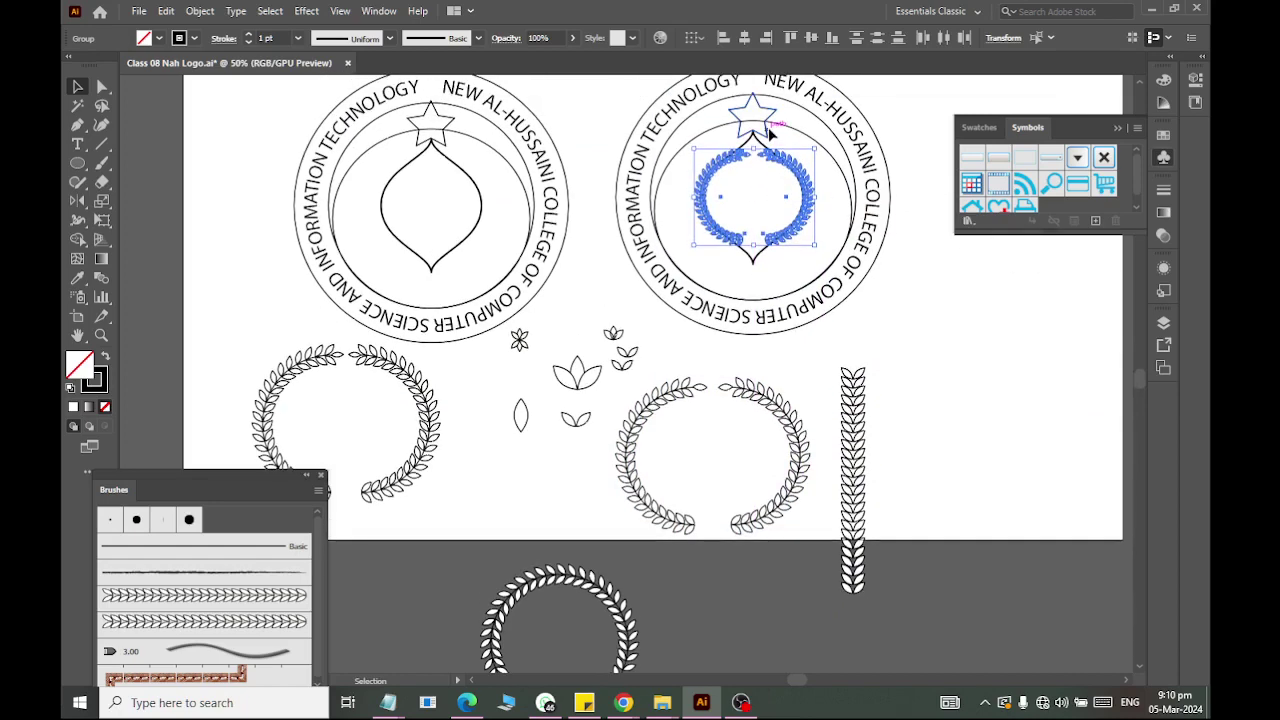
pyautogui.click(1018, 322)
pyautogui.scroll(3, 760, 140)
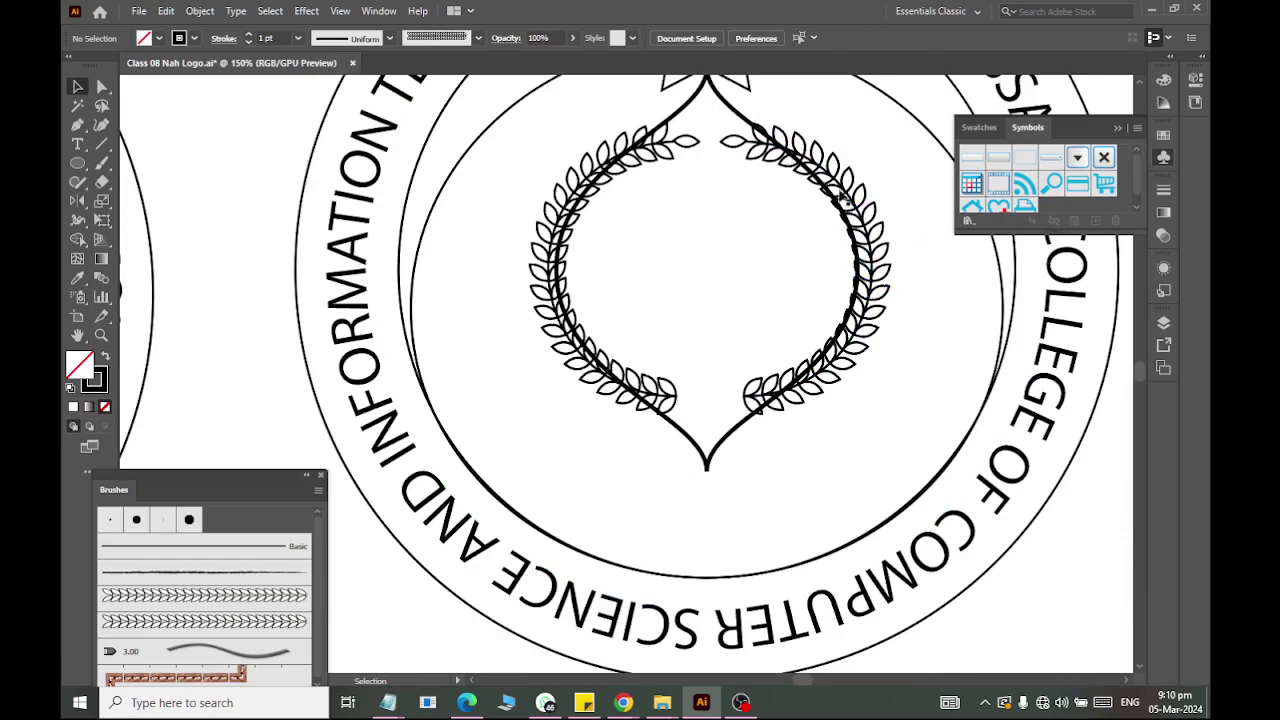
pyautogui.click(757, 405)
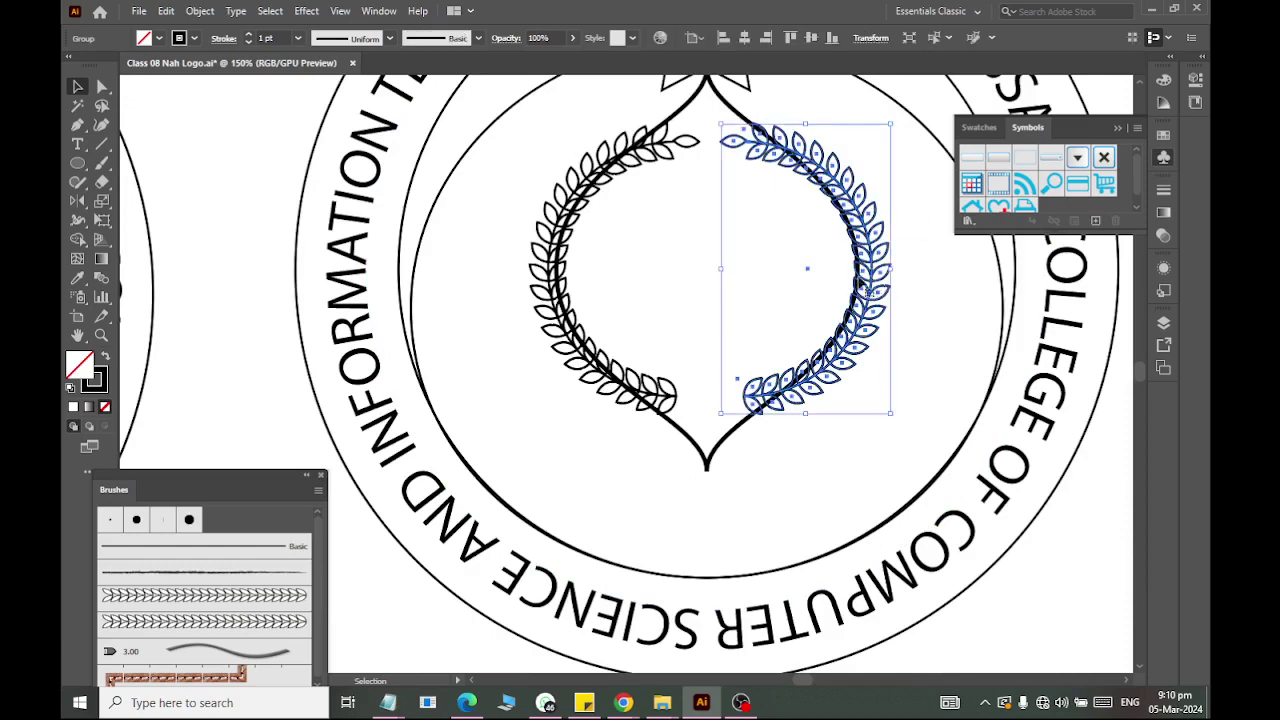
pyautogui.keyDown('shift'); pyautogui.click(590, 265); pyautogui.keyUp('shift')
pyautogui.moveTo(713, 415); pyautogui.dragTo(711, 358)
pyautogui.press('a')
pyautogui.click(815, 315)
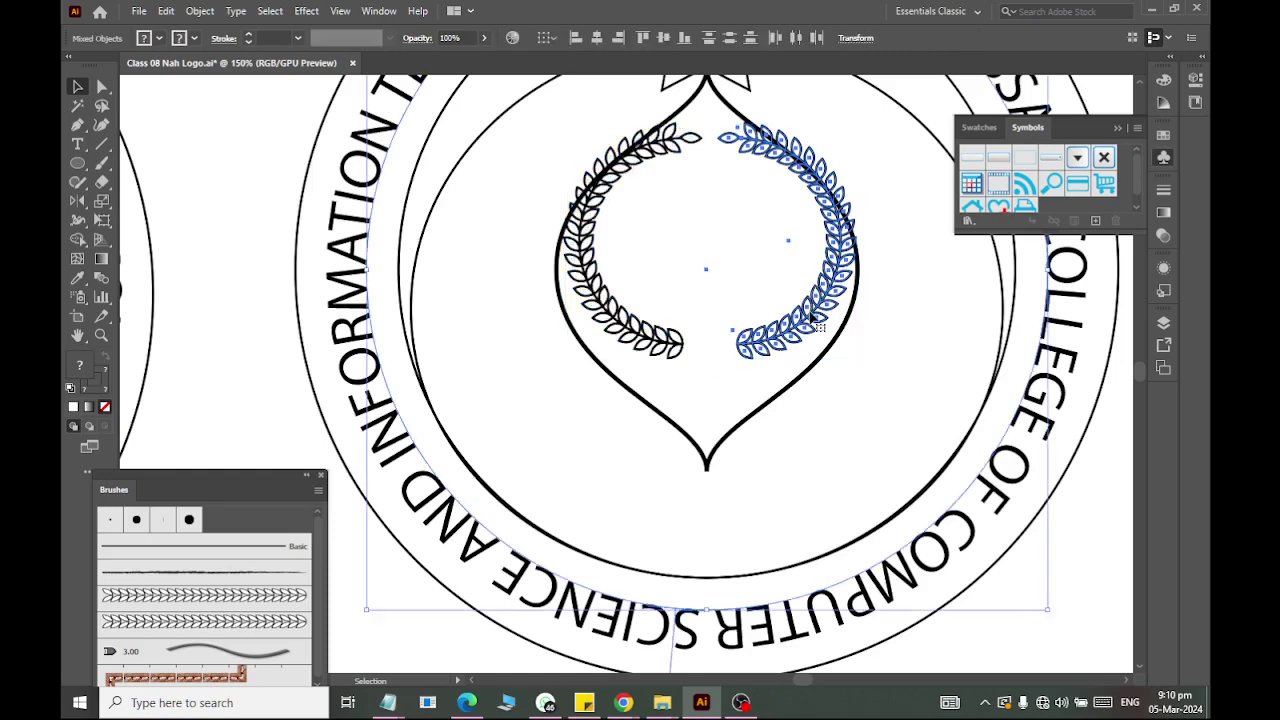
pyautogui.press('v')
pyautogui.hotkey('ctrl', 'z')
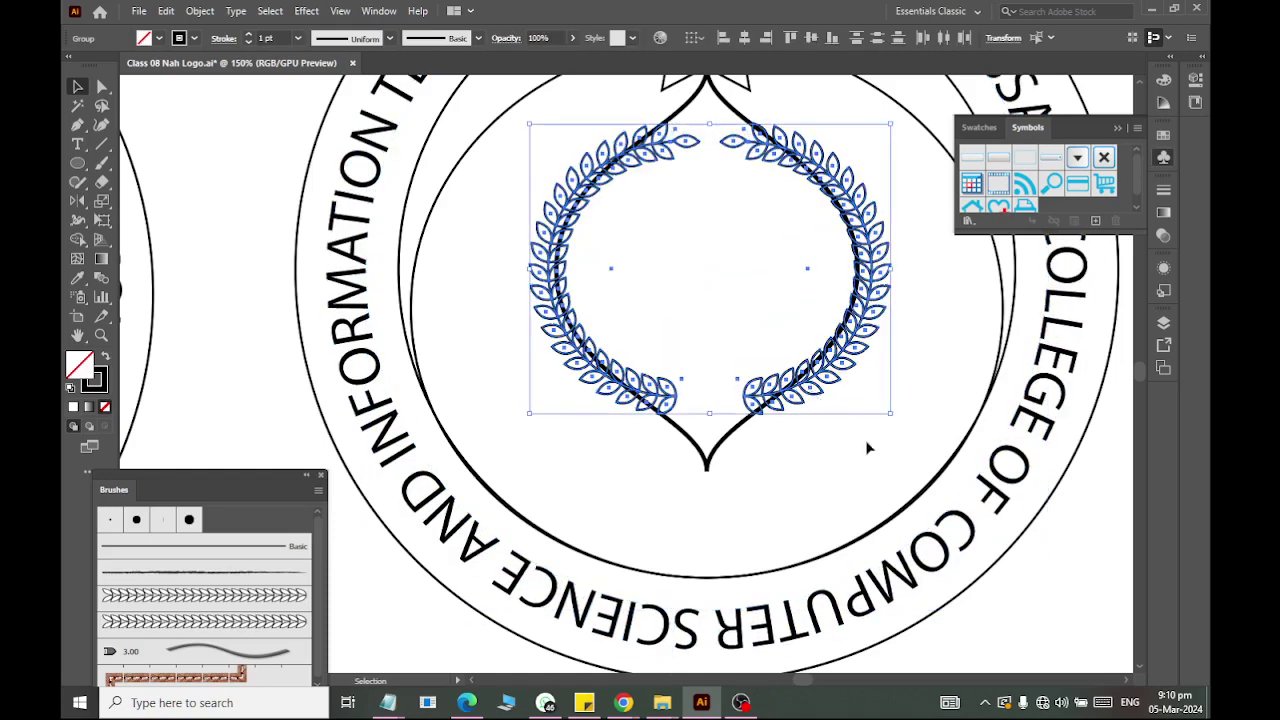
# Select both halves of the logo's wreath and scale them down to fit inside the pointed shape
pyautogui.click(853, 400)
pyautogui.click(836, 378)
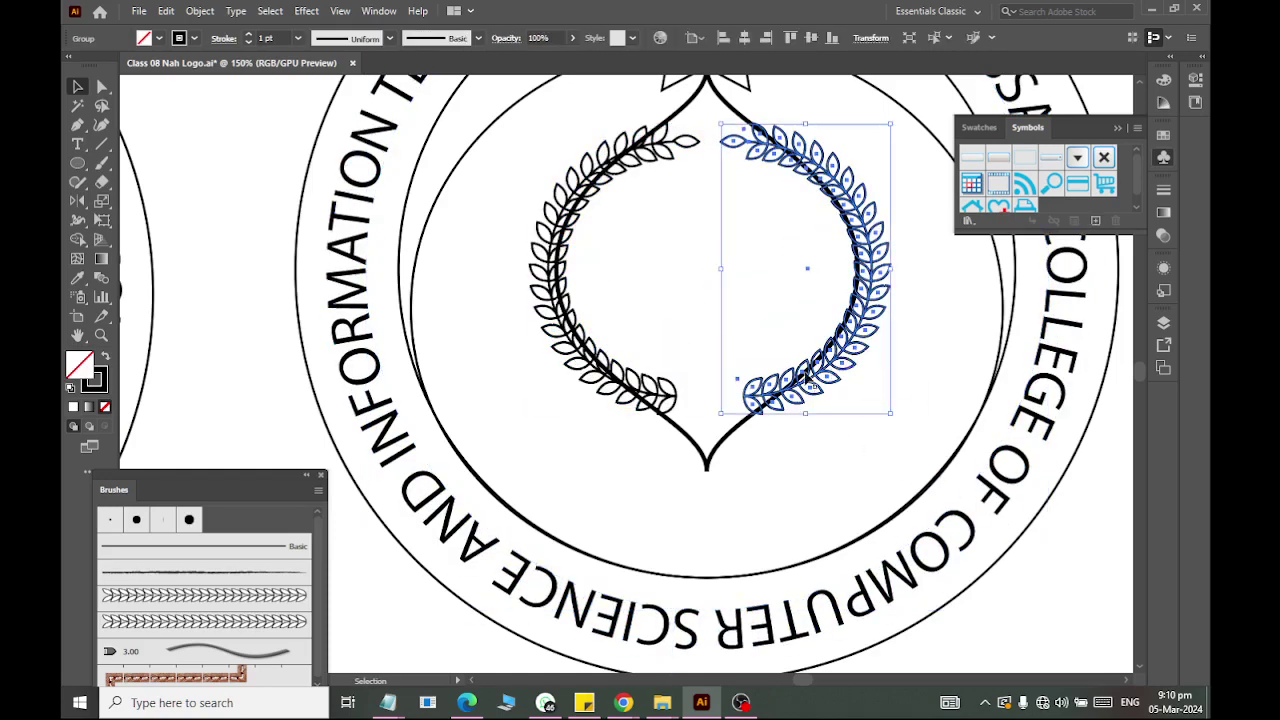
pyautogui.keyDown('shift'); pyautogui.click(553, 328); pyautogui.keyUp('shift')
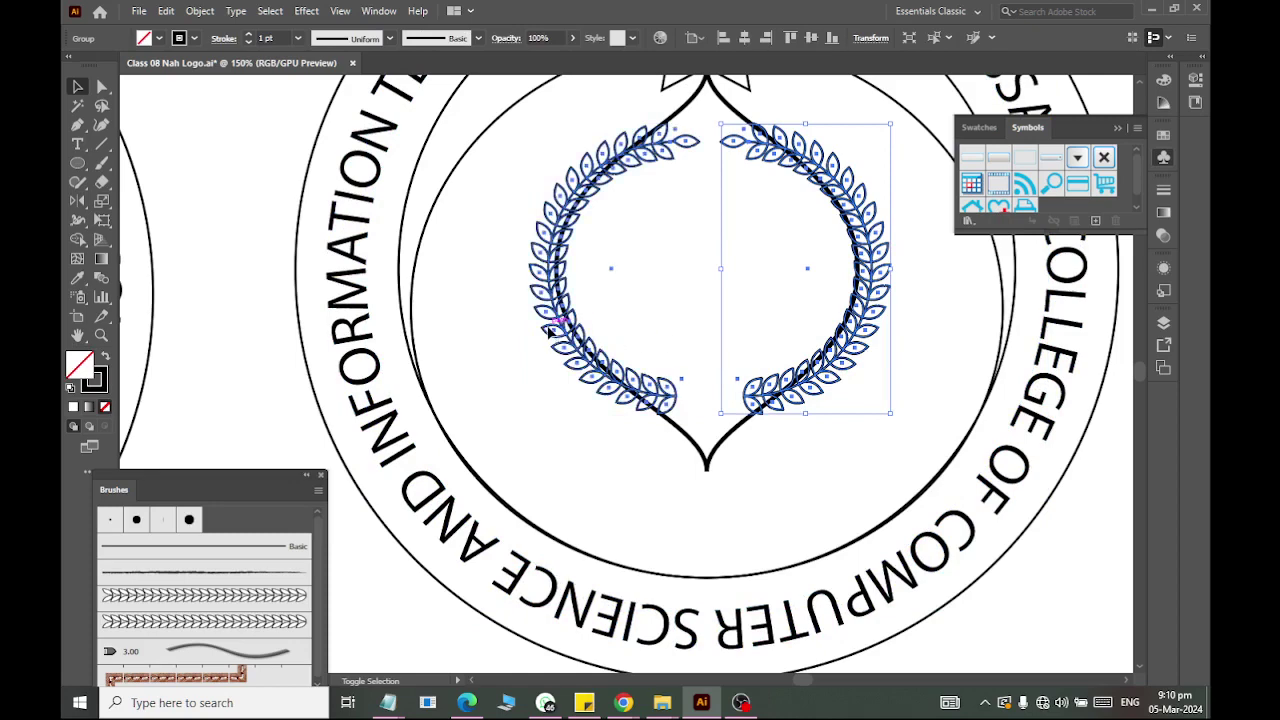
pyautogui.moveTo(893, 416); pyautogui.dragTo(846, 378)
pyautogui.click(1093, 551)
pyautogui.scroll(-2, 808, 519)
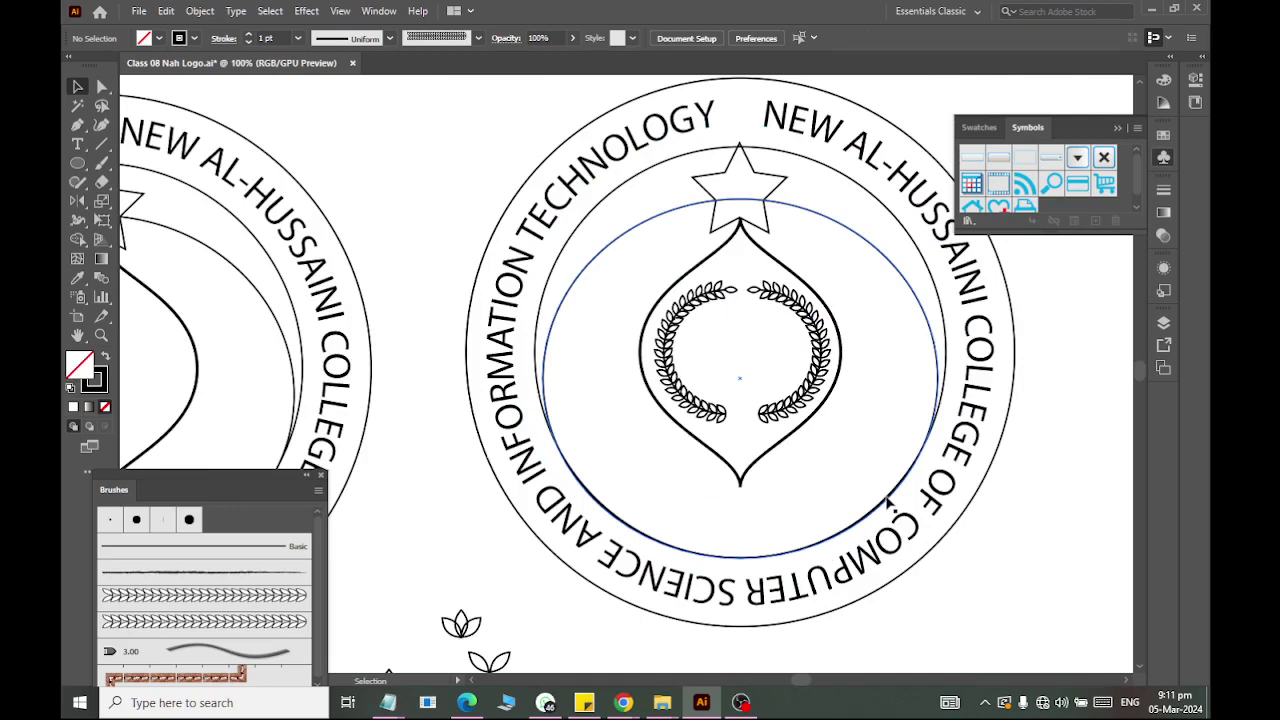
pyautogui.scroll(2, 770, 245)
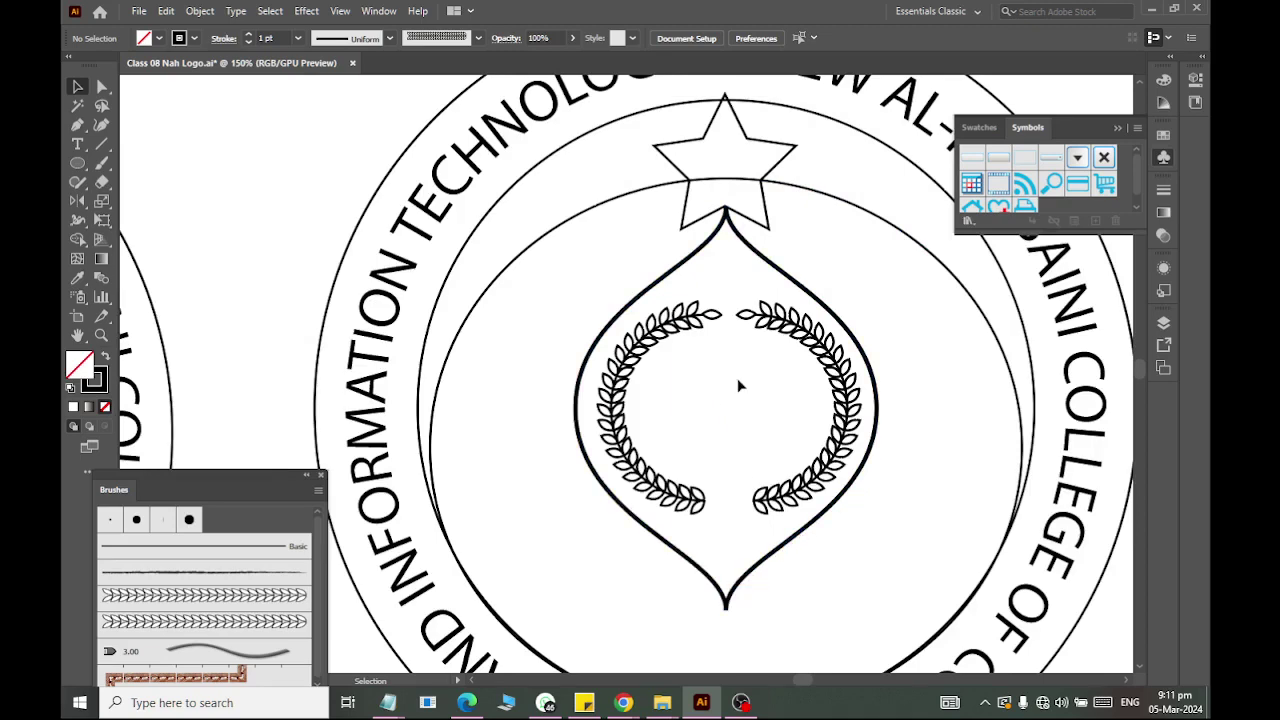
pyautogui.scroll(-3, 738, 375)
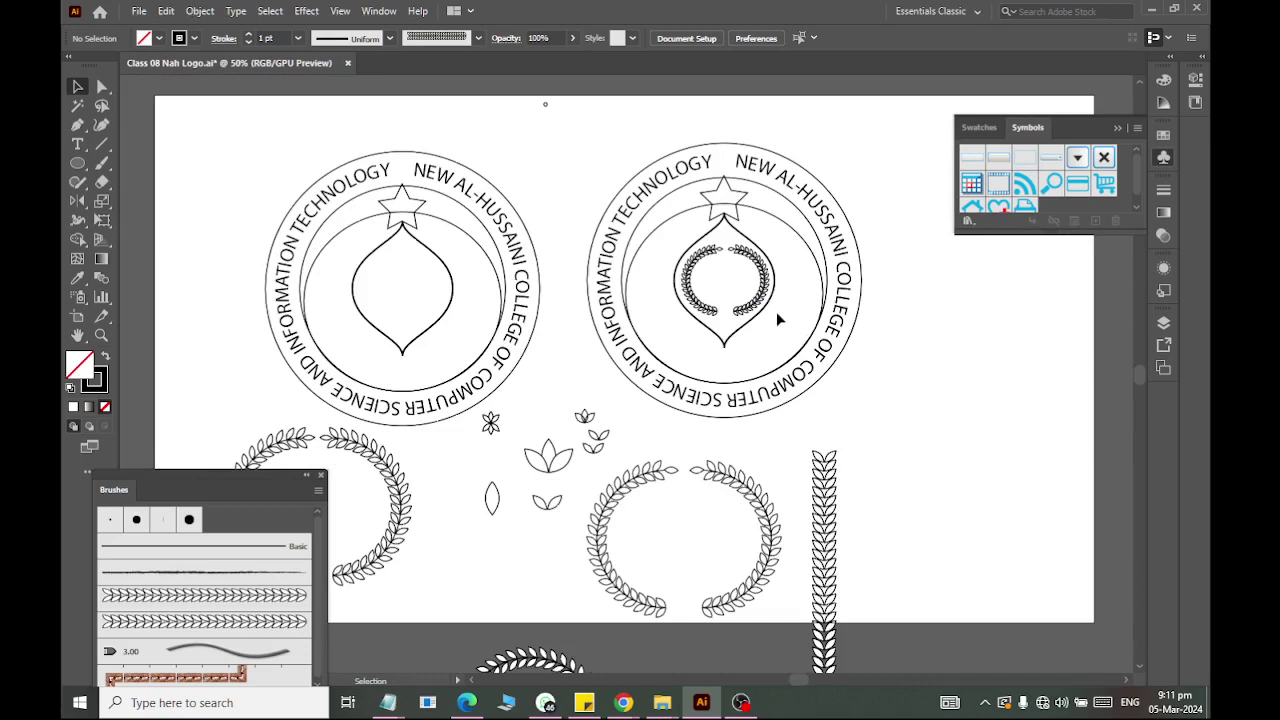
# Duplicate the second logo's pointed shape into the empty area beside it and delete the copy's left half with the Direct Selection tool
pyautogui.hscroll(3, 778, 318)
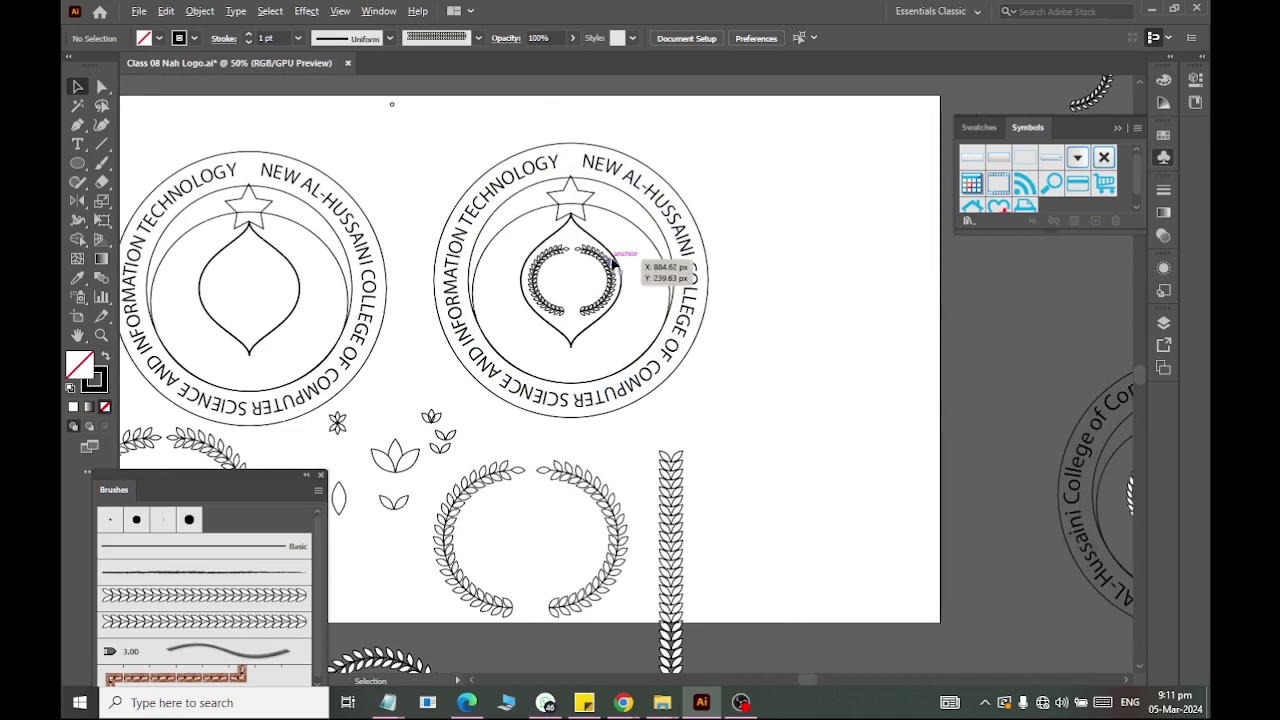
pyautogui.moveTo(613, 262); pyautogui.dragTo(860, 372)
pyautogui.click(860, 500)
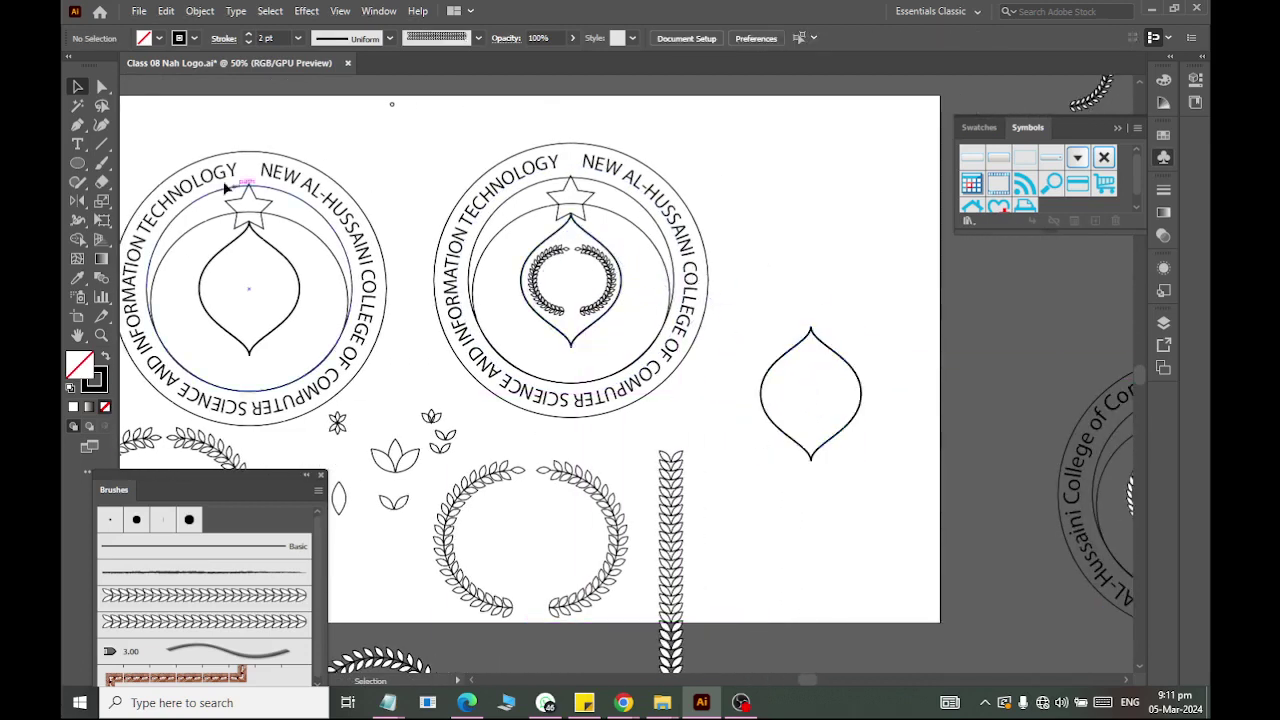
pyautogui.click(101, 86)
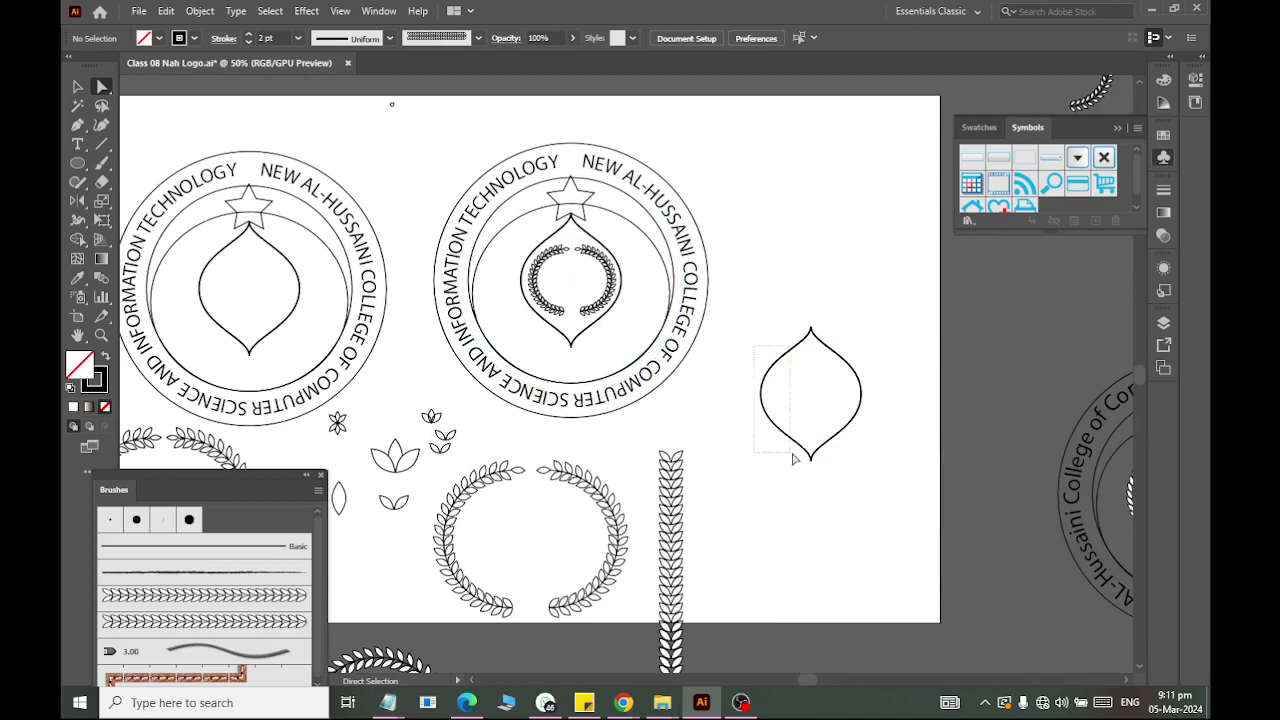
pyautogui.moveTo(793, 458); pyautogui.dragTo(797, 451)
pyautogui.press('Delete')
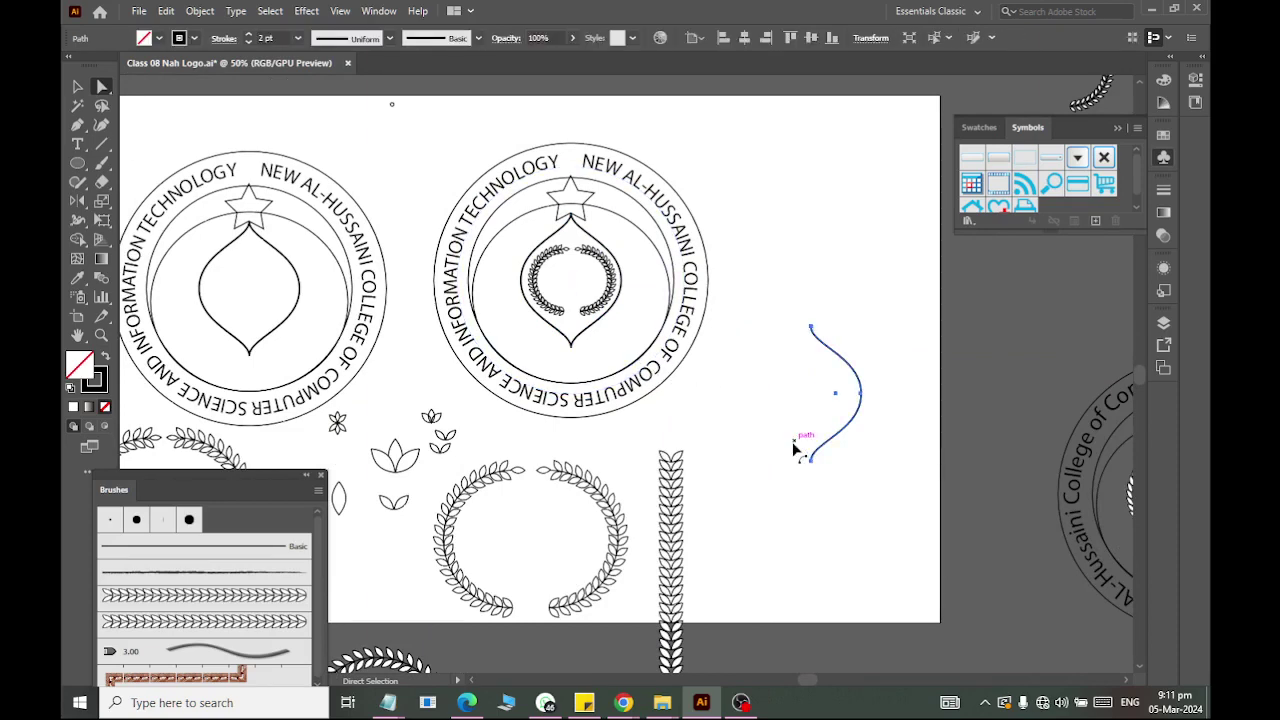
pyautogui.click(78, 86)
pyautogui.click(812, 260)
# Duplicate the small leaf pair and place the copy in the empty area to the right of the tall leaf column
pyautogui.scroll(2, 430, 440)
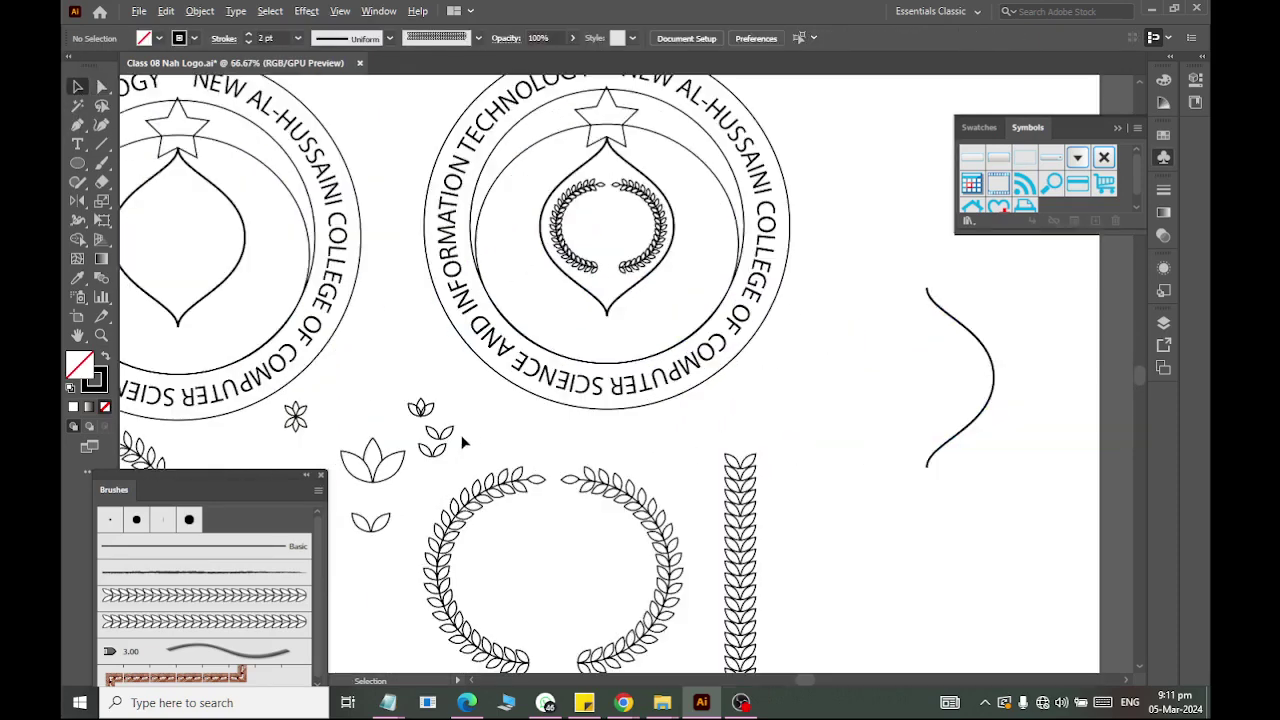
pyautogui.scroll(2, 437, 440)
pyautogui.moveTo(397, 408); pyautogui.dragTo(510, 457)
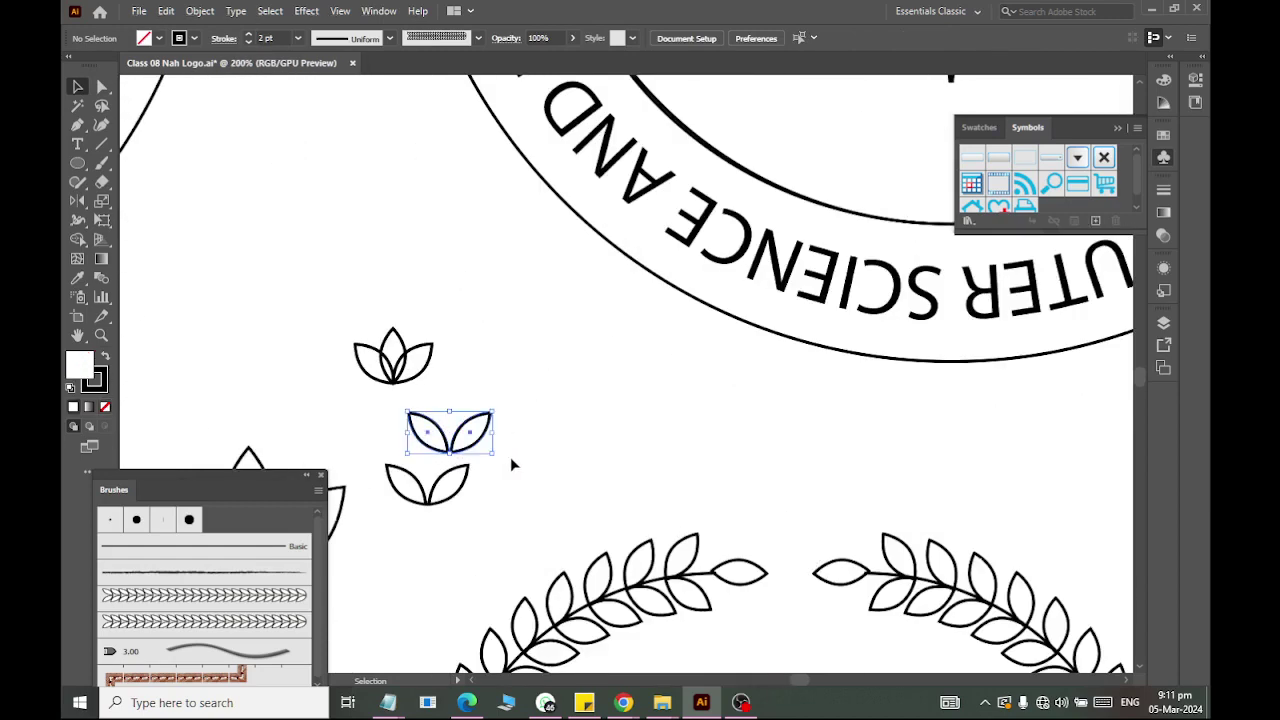
pyautogui.rightClick(468, 452)
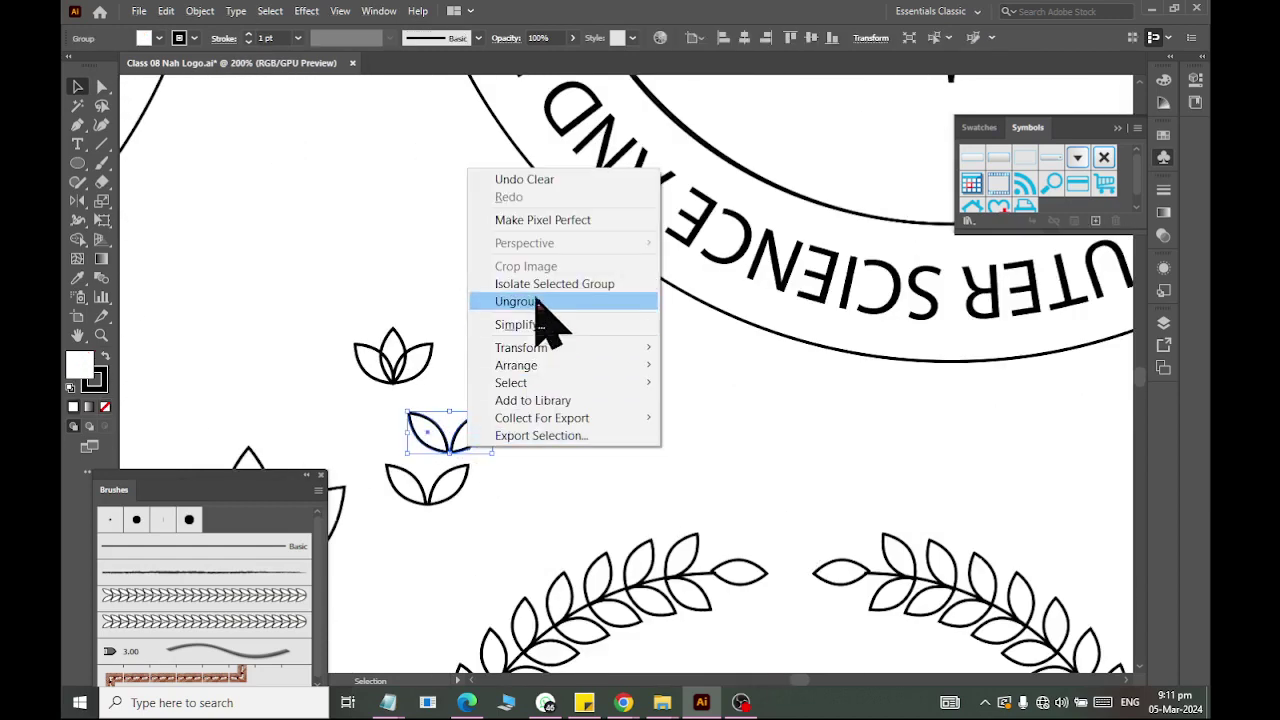
pyautogui.press('Escape')
pyautogui.moveTo(455, 440); pyautogui.dragTo(1047, 473)
pyautogui.hscroll(3, 867, 445)
pyautogui.scroll(-4, 867, 445)
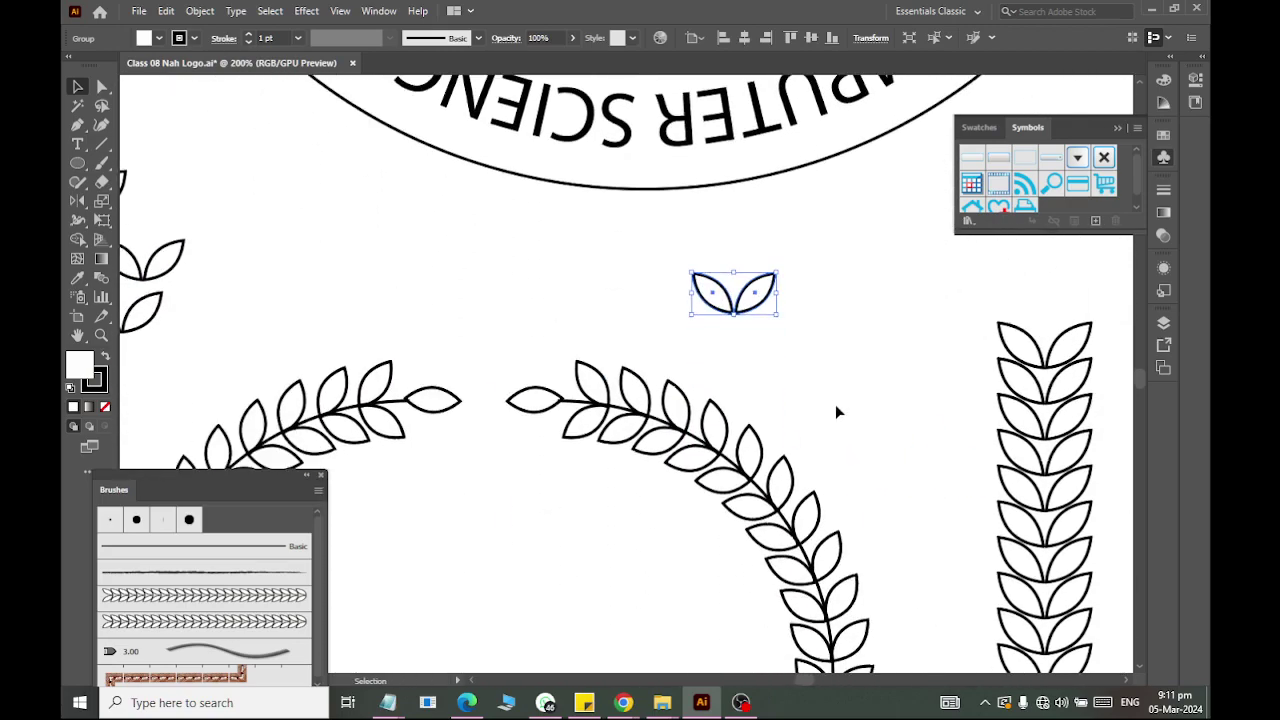
pyautogui.scroll(2, 924, 464)
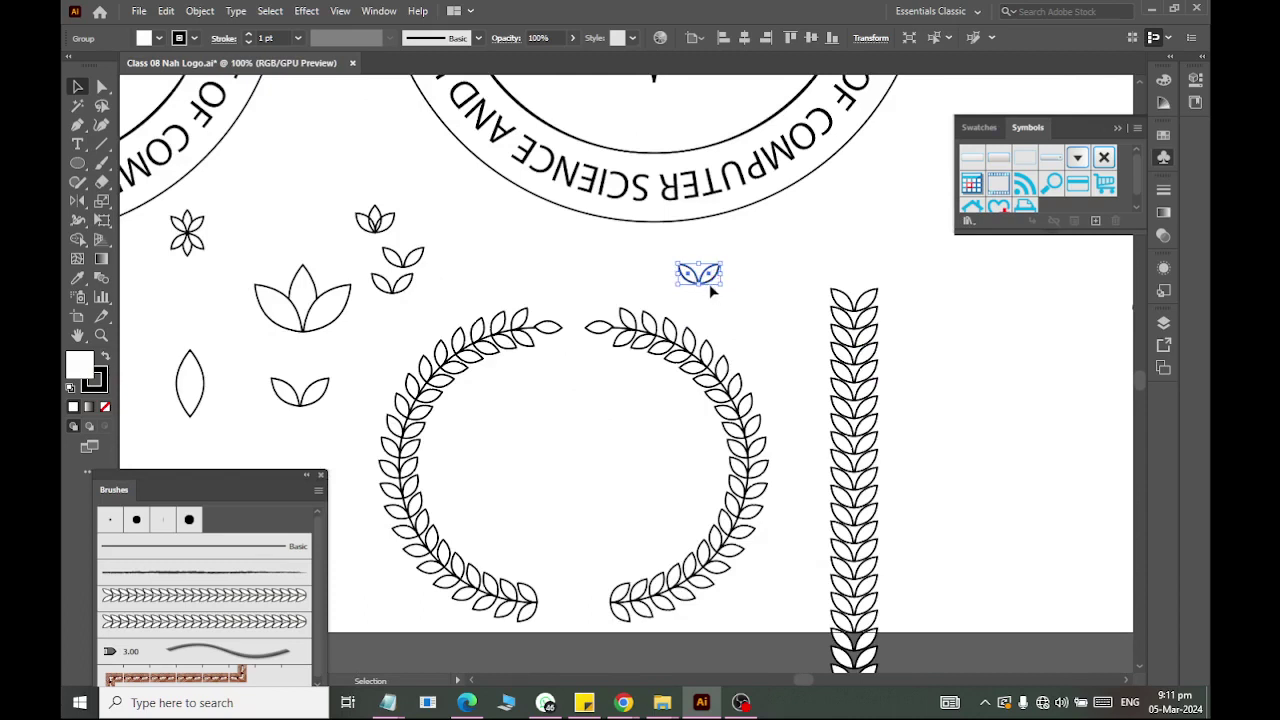
pyautogui.moveTo(711, 290); pyautogui.dragTo(971, 305)
# Duplicate the leaf pair directly below itself and repeat the transformation to build a second tall column of evenly spaced pairs
pyautogui.scroll(4, 966, 190)
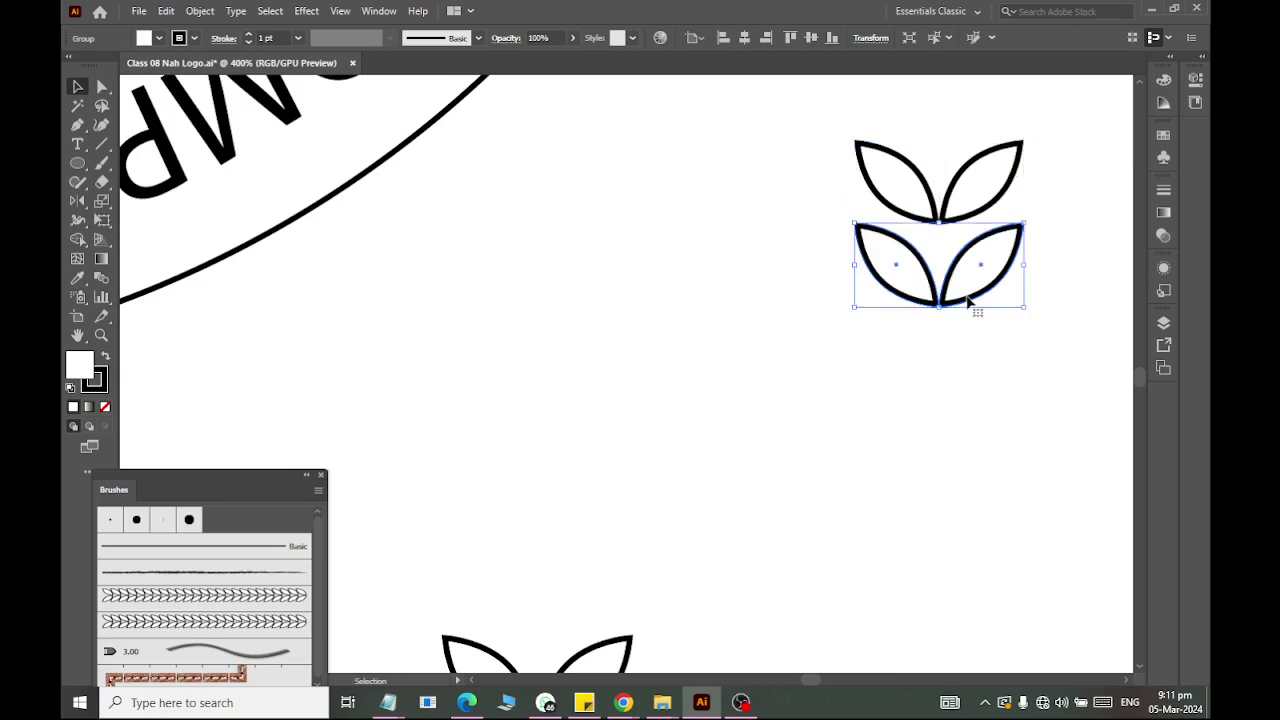
pyautogui.scroll(-4, 971, 306)
pyautogui.hotkey('ctrl', 'd')
pyautogui.hotkey('ctrl', 'd')
pyautogui.hotkey('ctrl', 'd')
pyautogui.hotkey('ctrl', 'd')
pyautogui.hotkey('ctrl', 'd')
pyautogui.hotkey('ctrl', 'd')
pyautogui.hotkey('ctrl', 'd')
pyautogui.hotkey('ctrl', 'd')
pyautogui.hotkey('ctrl', 'd')
pyautogui.hotkey('ctrl', 'd')
pyautogui.hotkey('ctrl', 'd')
pyautogui.hotkey('ctrl', 'd')
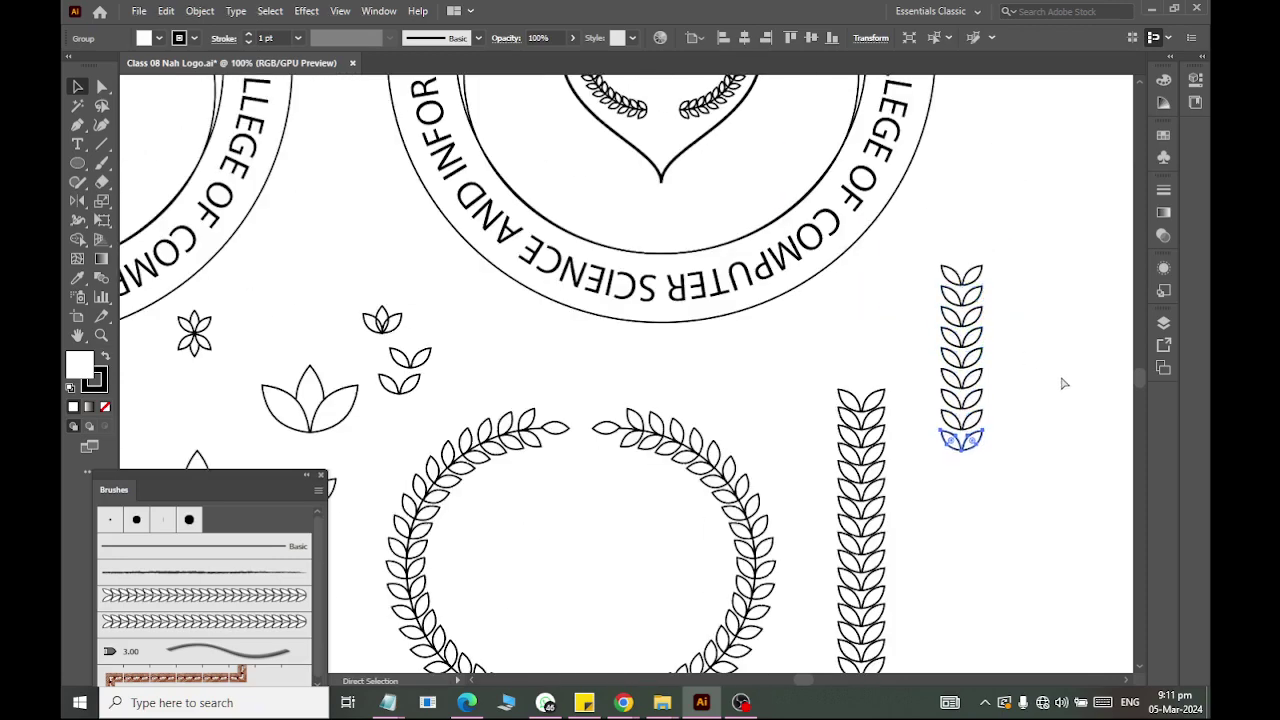
pyautogui.hotkey('ctrl', 'd')
pyautogui.hotkey('ctrl', 'd')
pyautogui.hotkey('ctrl', 'd')
pyautogui.hotkey('ctrl', 'd')
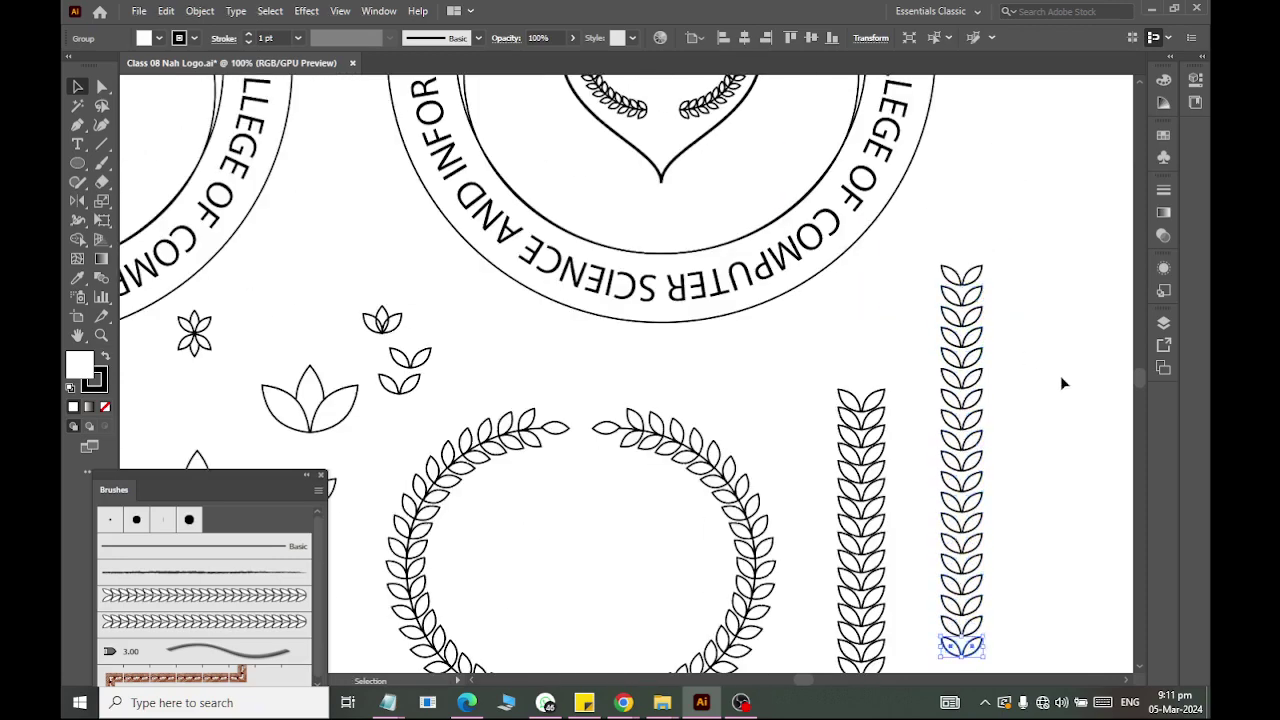
pyautogui.scroll(-3, 1060, 375)
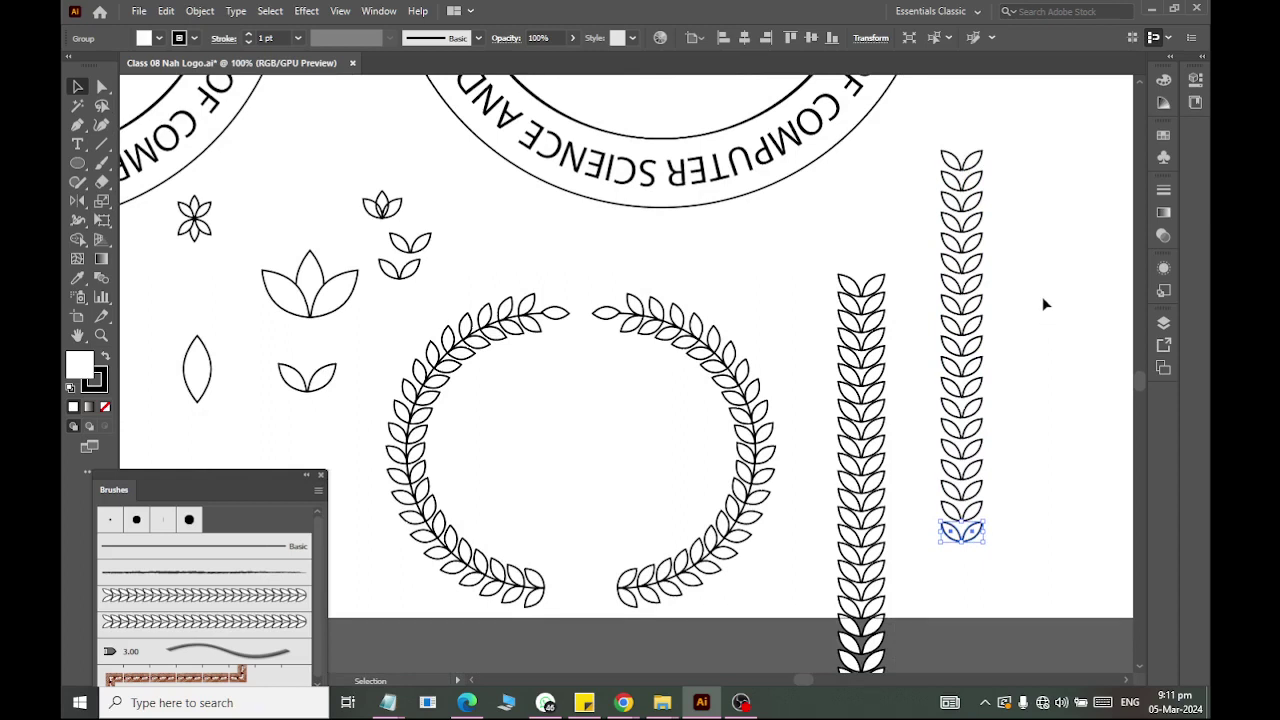
pyautogui.hotkey('ctrl', 'd')
pyautogui.click(985, 235)
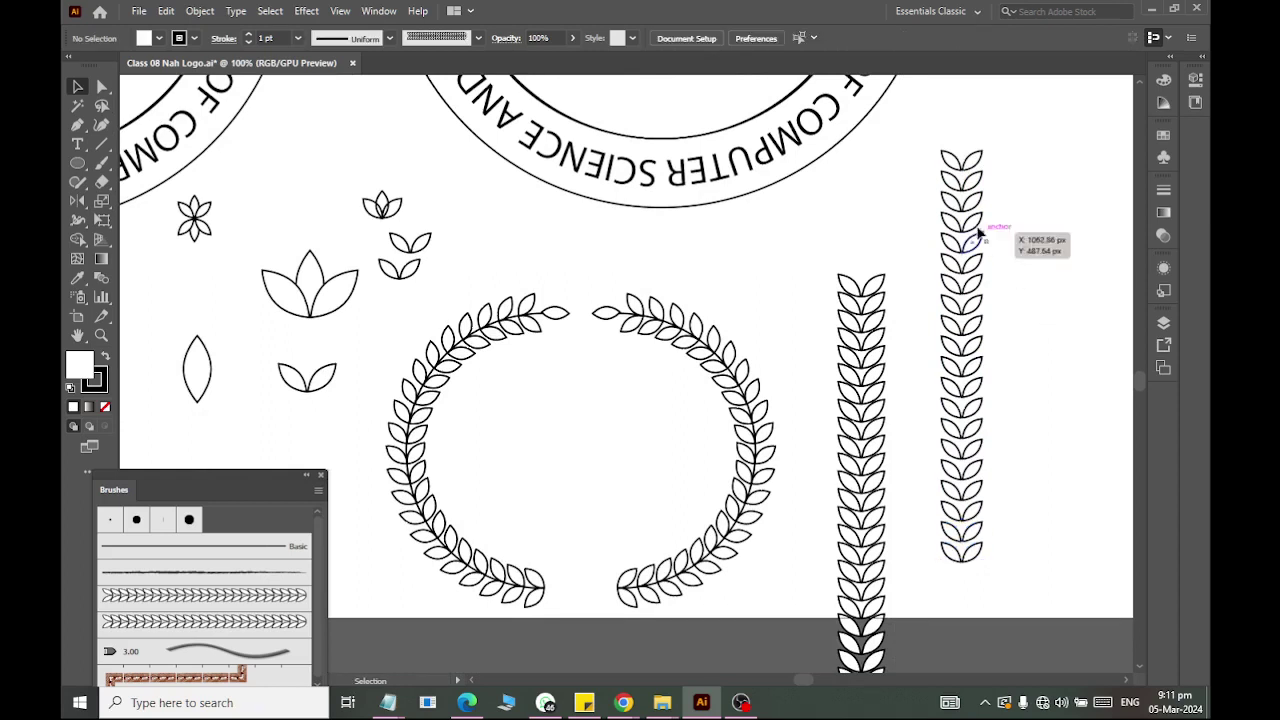
# Create a new Art Brush from the thinner, rightmost leaf column, using the Stretch to Fit Stroke Length option
pyautogui.moveTo(229, 489); pyautogui.dragTo(254, 366)
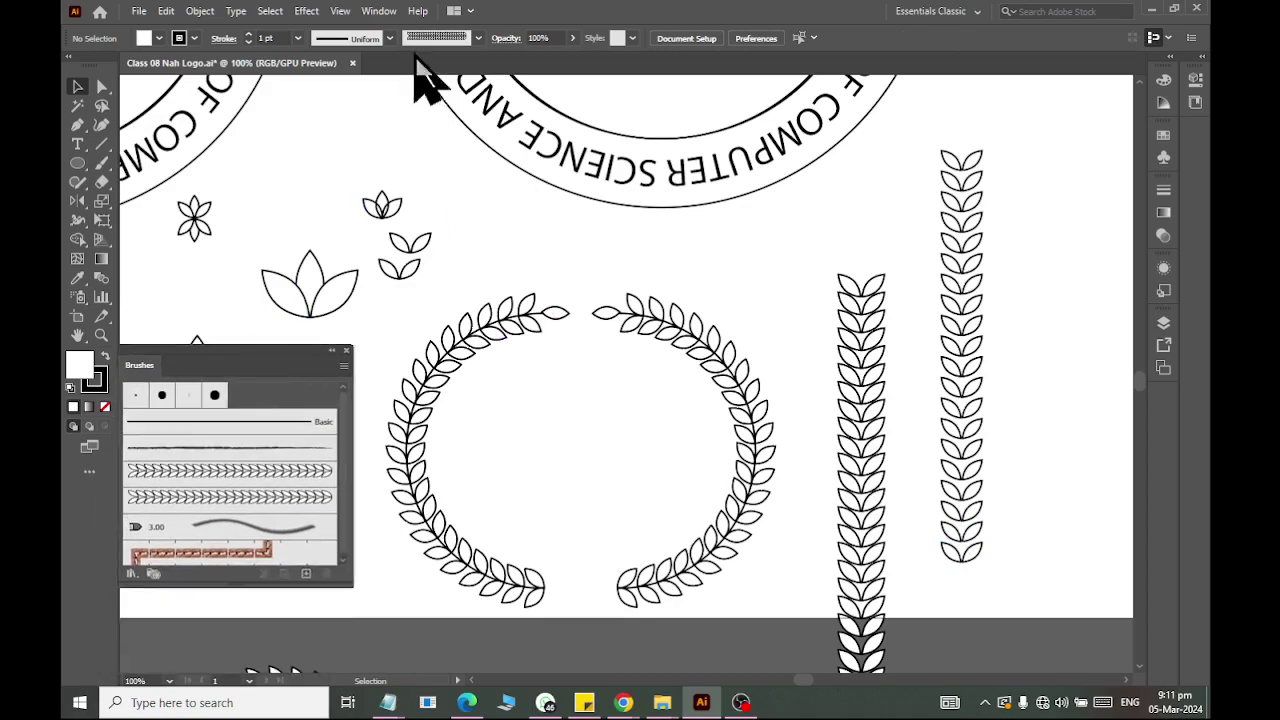
pyautogui.click(394, 13)
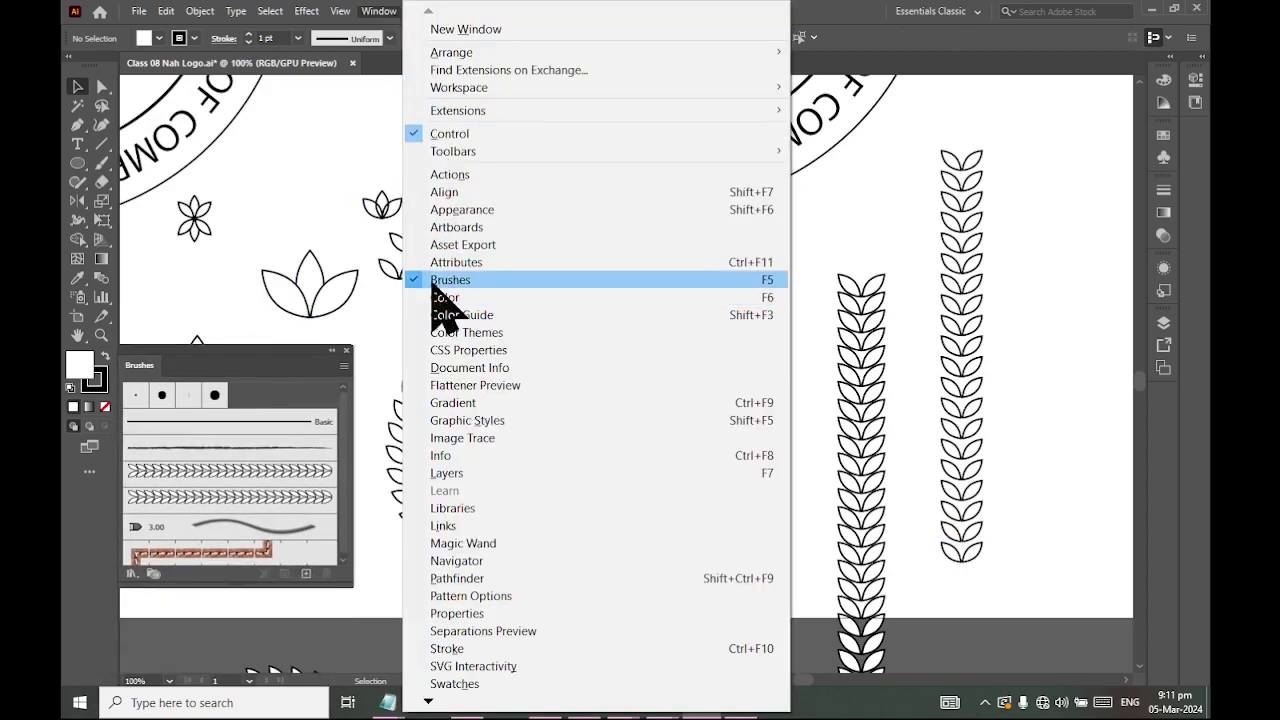
pyautogui.moveTo(1040, 123); pyautogui.dragTo(960, 390)
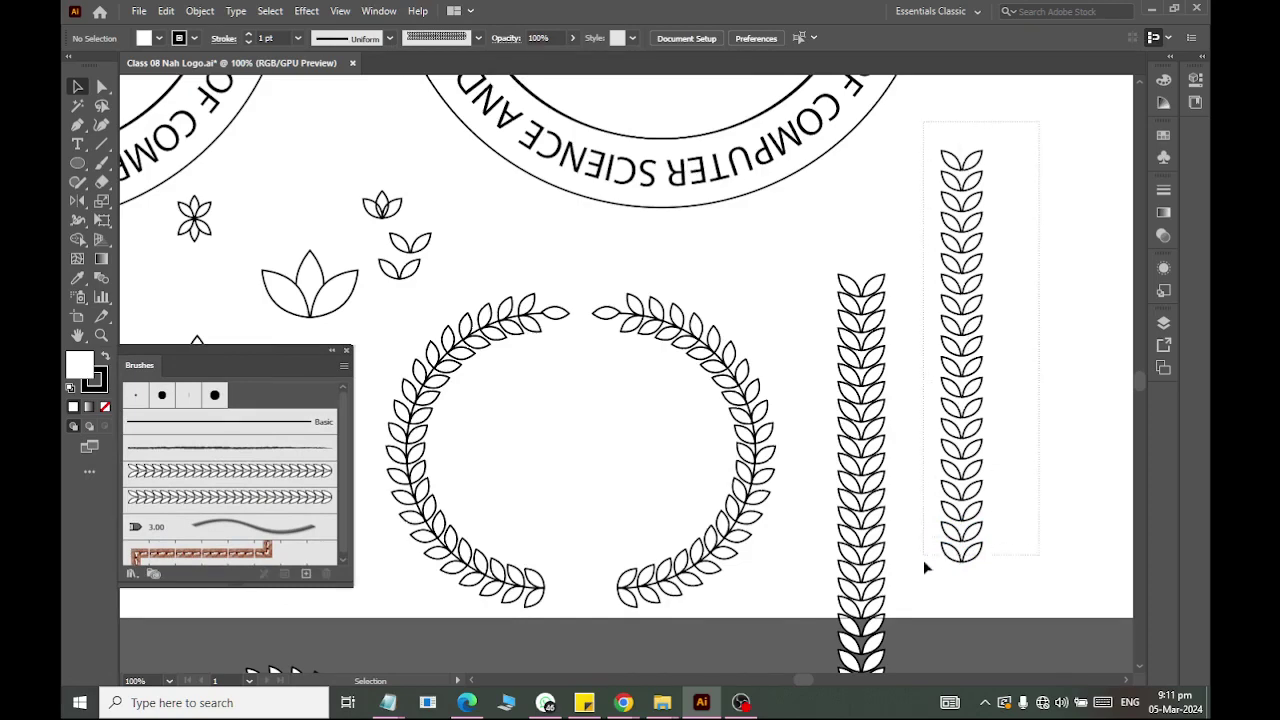
pyautogui.moveTo(925, 567); pyautogui.dragTo(935, 525)
pyautogui.moveTo(965, 200)
pyautogui.mouseDown()
pyautogui.moveTo(899, 192)
pyautogui.moveTo(334, 568)
pyautogui.moveTo(294, 582)
pyautogui.moveTo(282, 553)
pyautogui.moveTo(284, 565)
pyautogui.mouseUp()
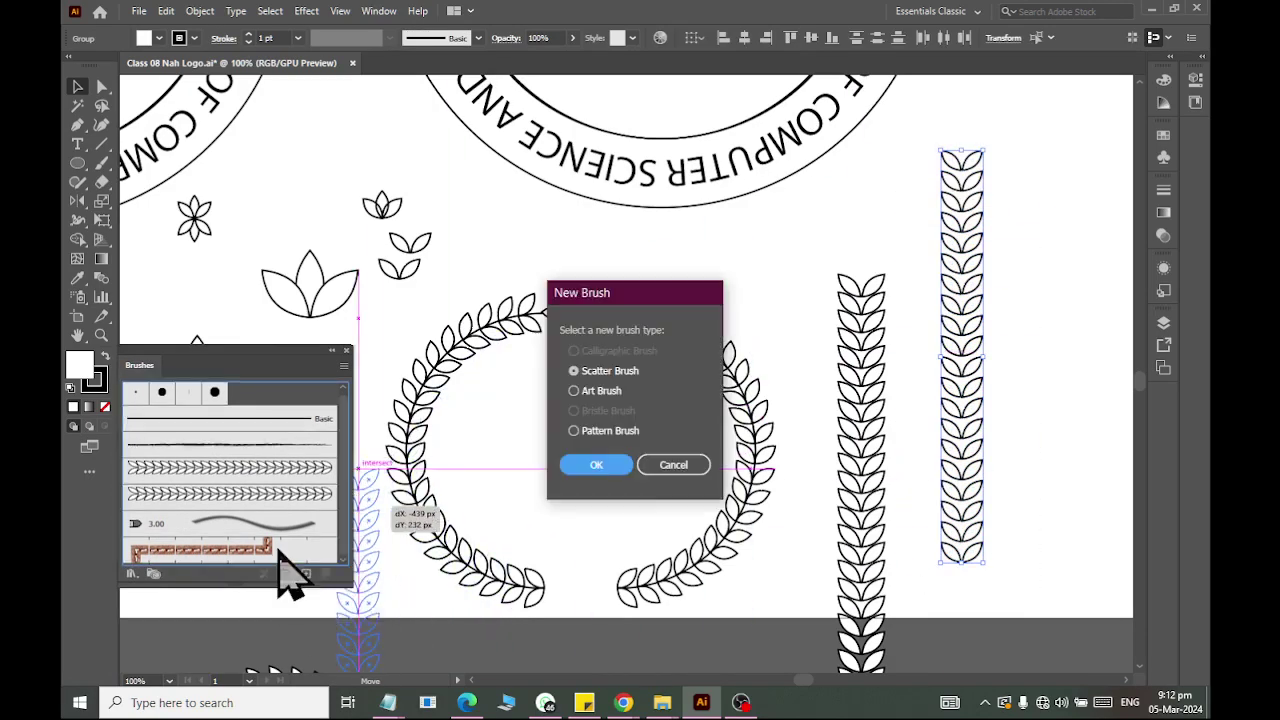
pyautogui.click(601, 392)
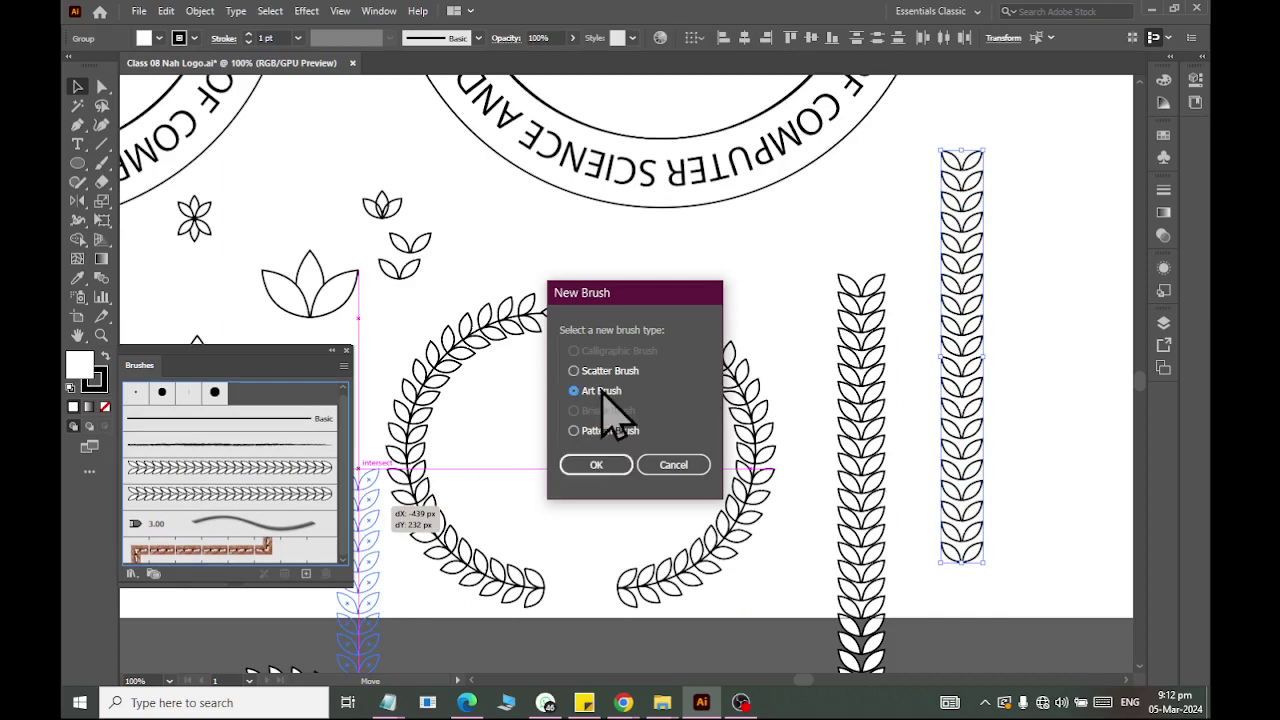
pyautogui.click(598, 464)
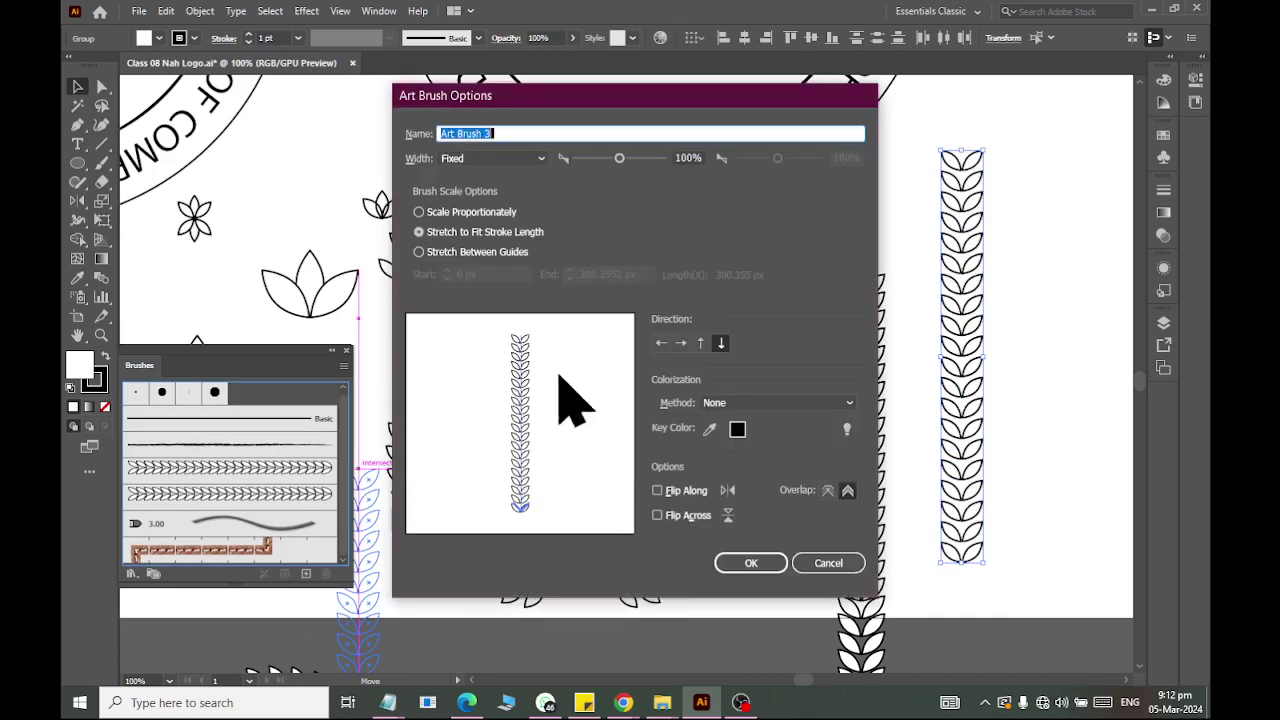
pyautogui.click(460, 236)
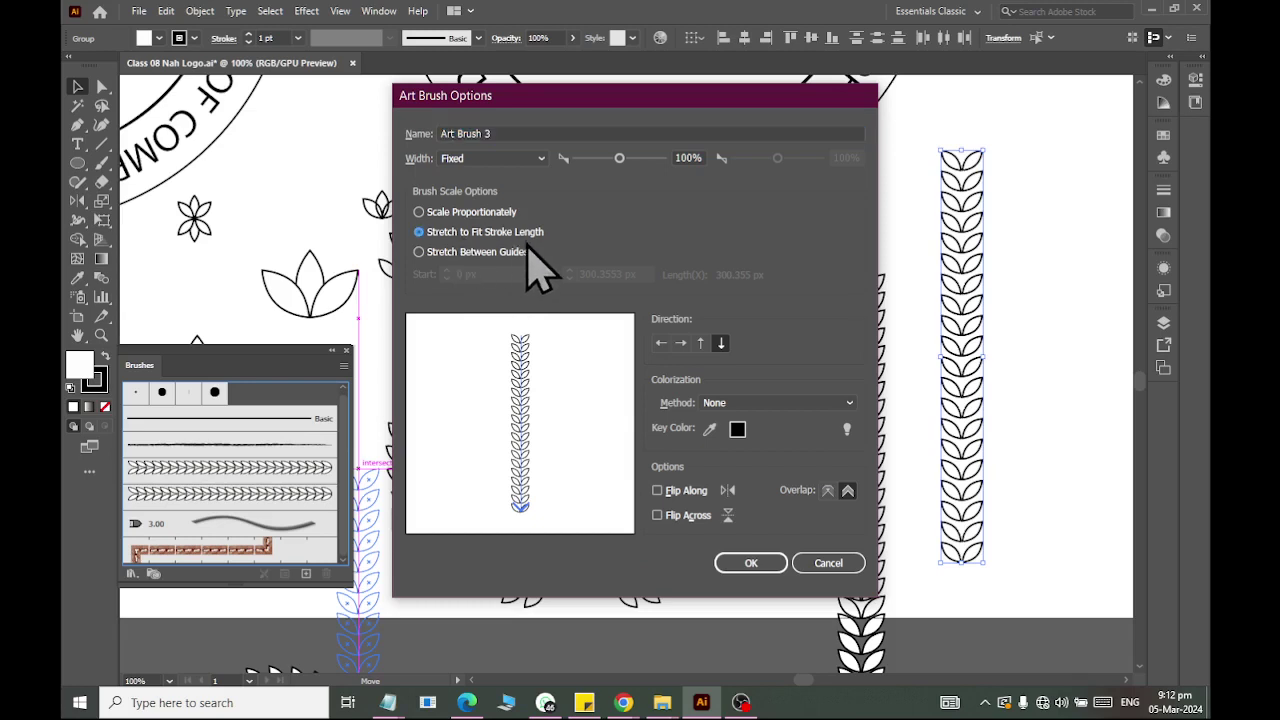
pyautogui.click(755, 560)
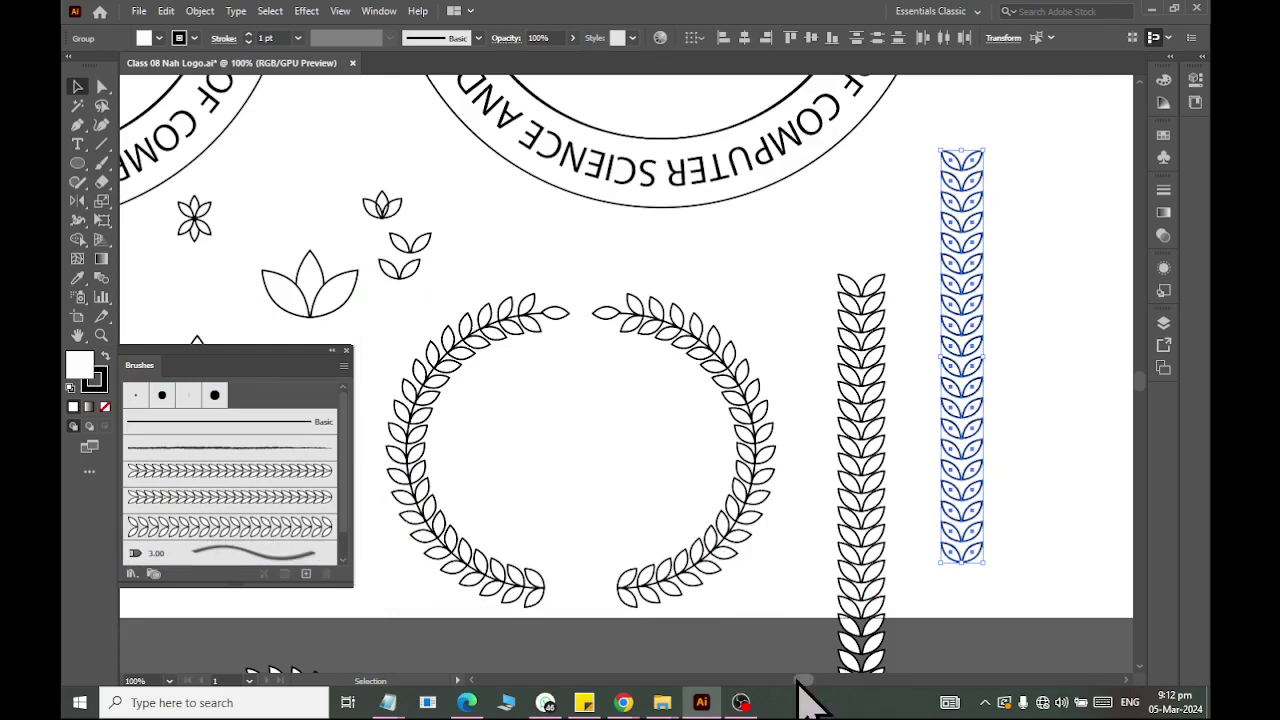
# Apply the new leaf art brush to the half curve copied from the pointed shape
pyautogui.moveTo(800, 680); pyautogui.dragTo(812, 681)
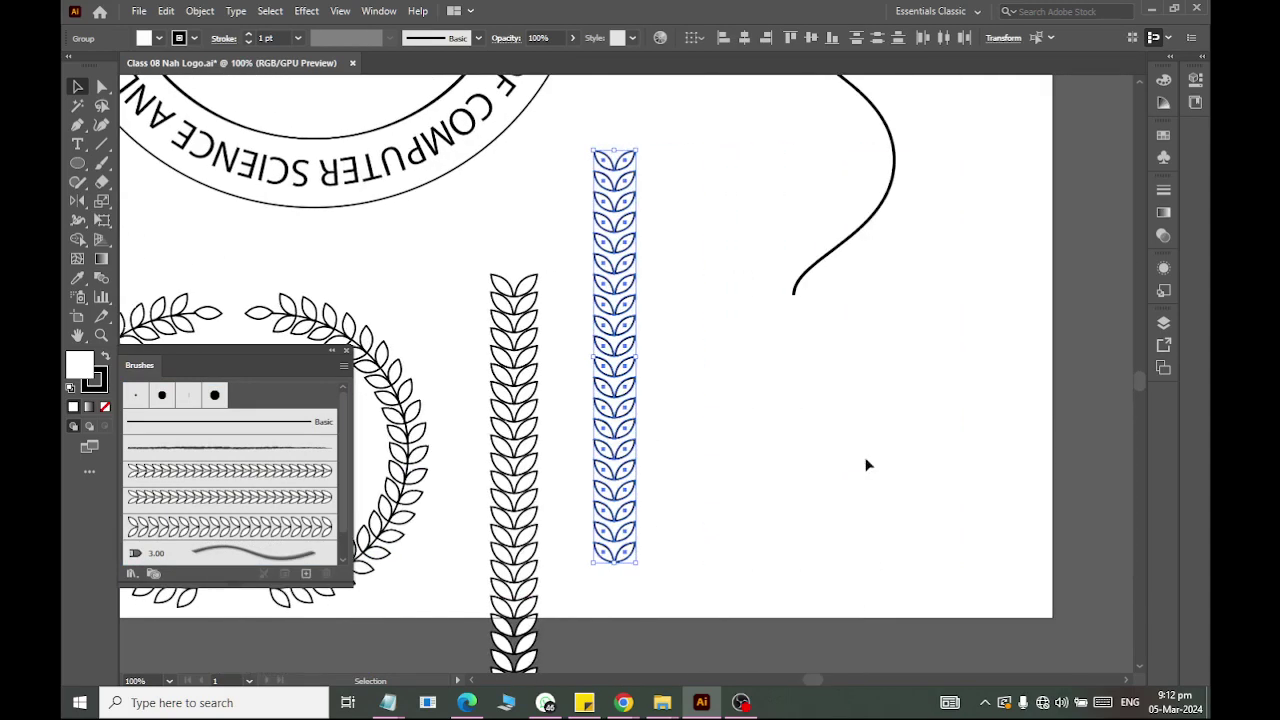
pyautogui.click(806, 273)
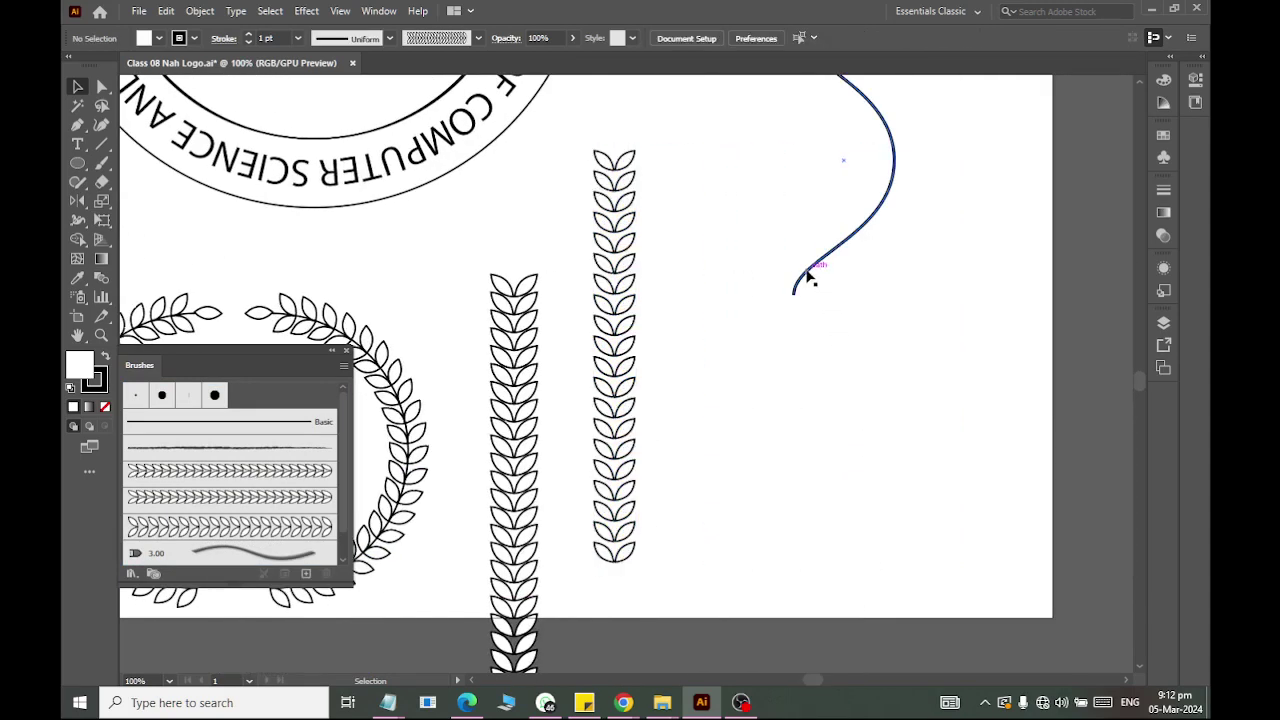
pyautogui.click(214, 527)
pyautogui.scroll(2, 980, 245)
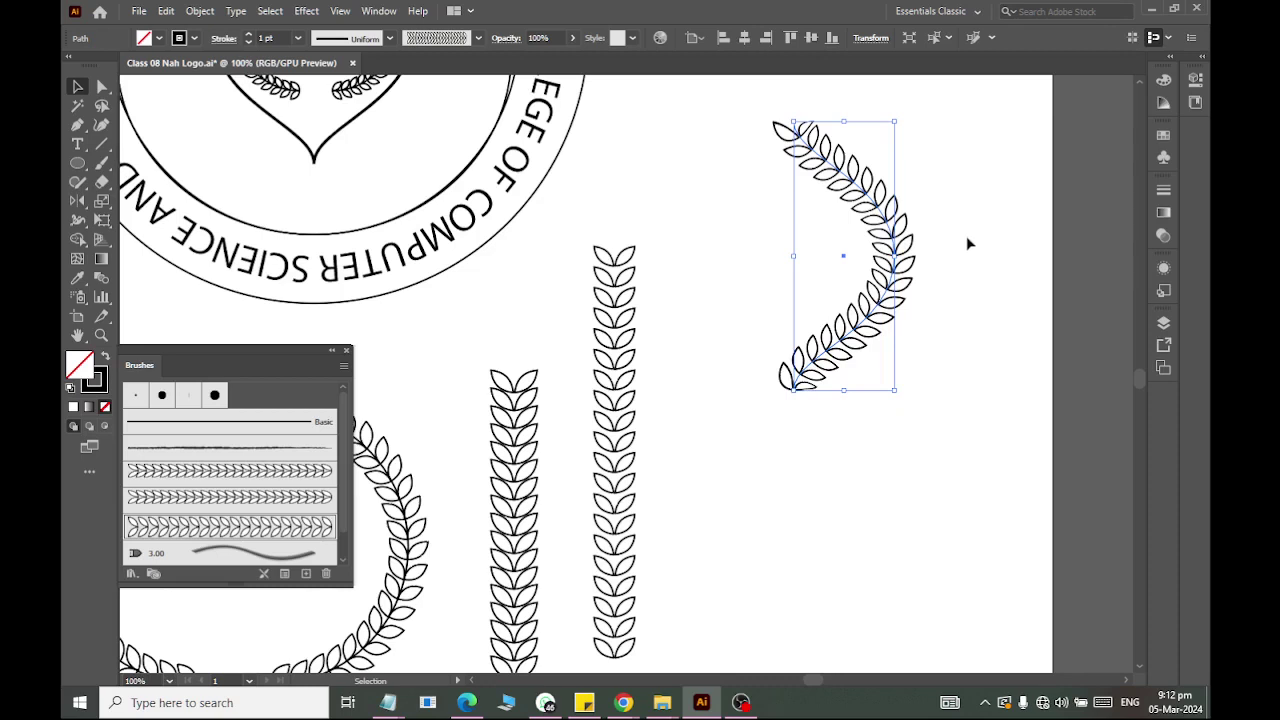
# Select the curved leaf branch with the second logo's pointed shape and align their centers horizontally and vertically
pyautogui.scroll(2, 828, 230)
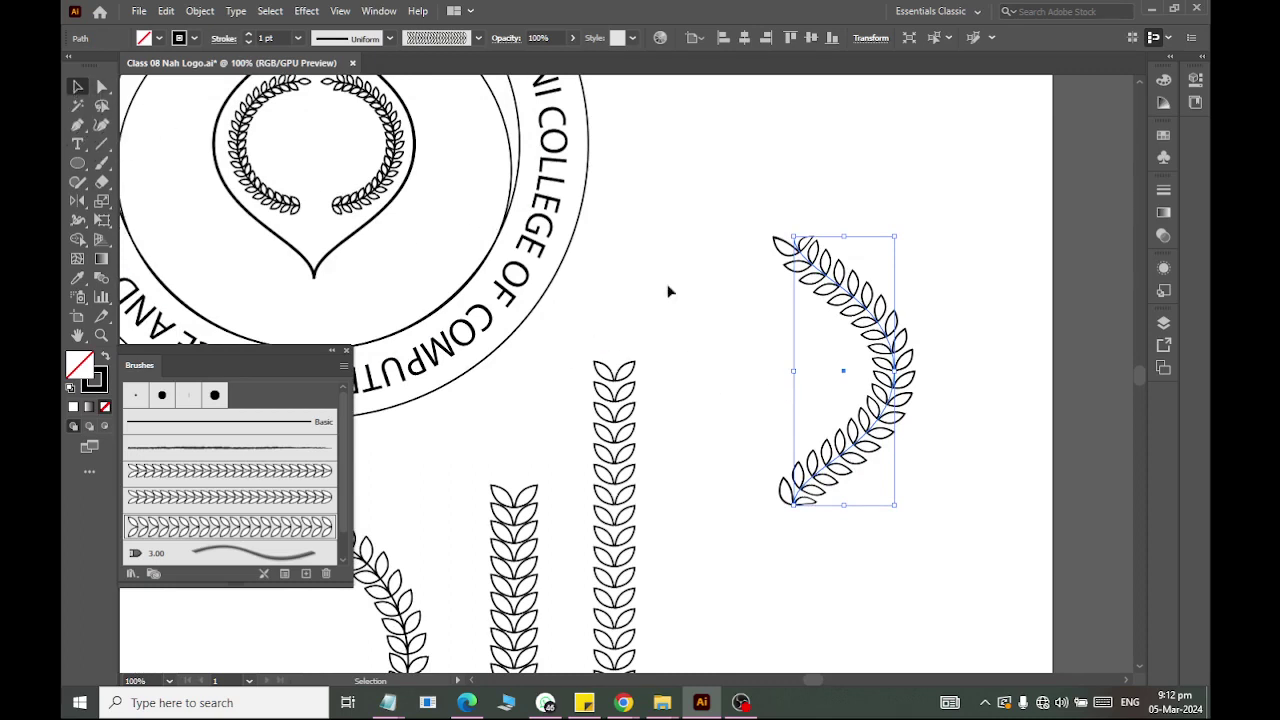
pyautogui.click(847, 185)
pyautogui.click(842, 290)
pyautogui.keyDown('shift'); pyautogui.click(336, 251); pyautogui.keyUp('shift')
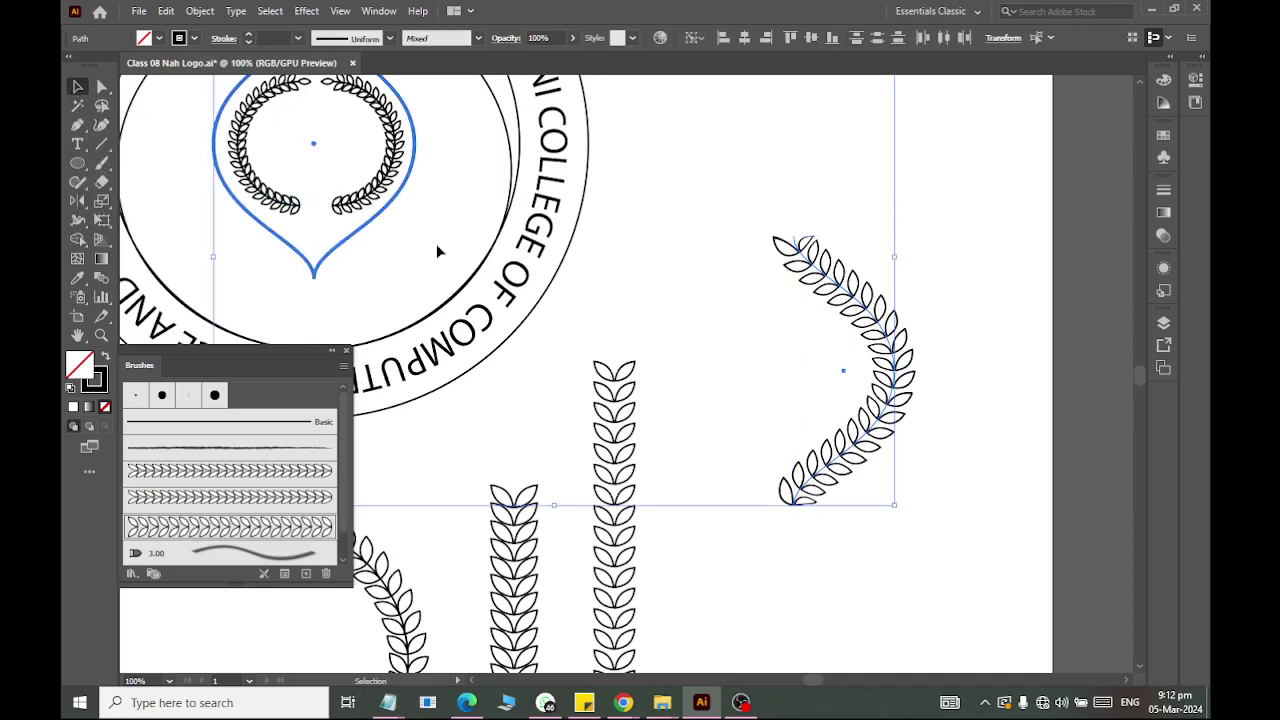
pyautogui.click(809, 38)
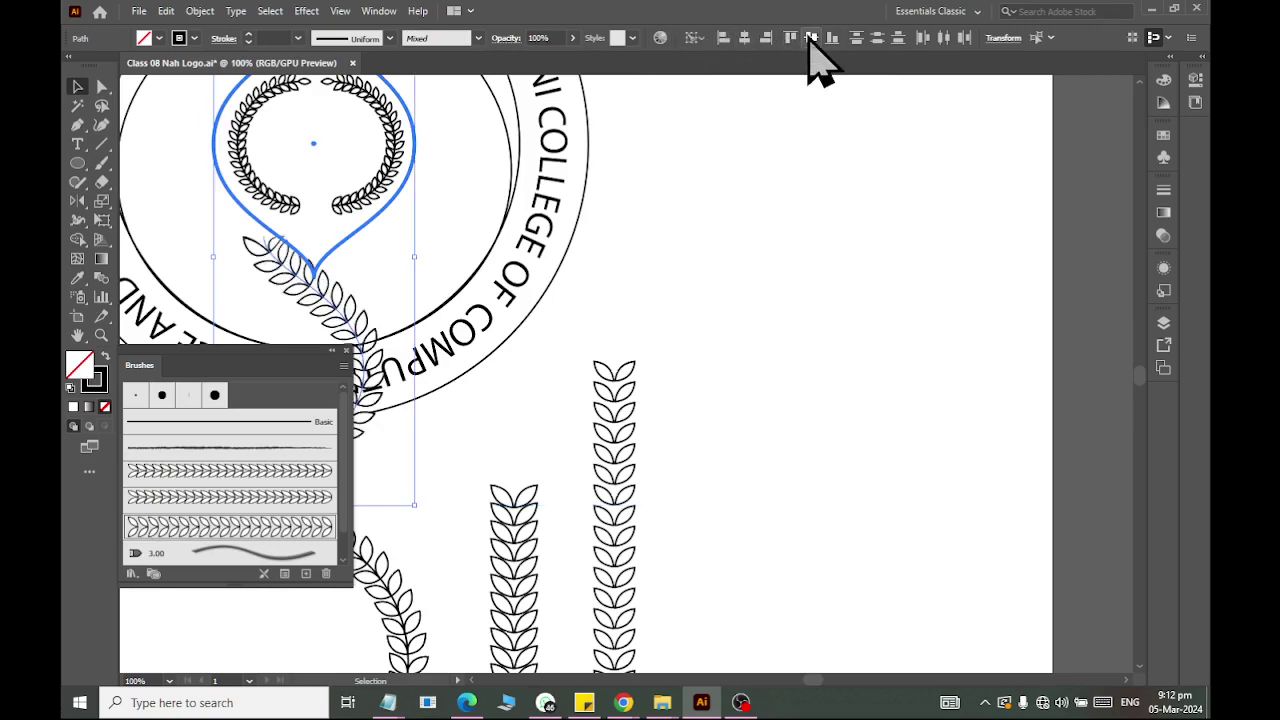
pyautogui.click(810, 38)
# Nudge only the leaf branch right until it lies along the right half of the pointed shape
pyautogui.click(757, 149)
pyautogui.click(311, 238)
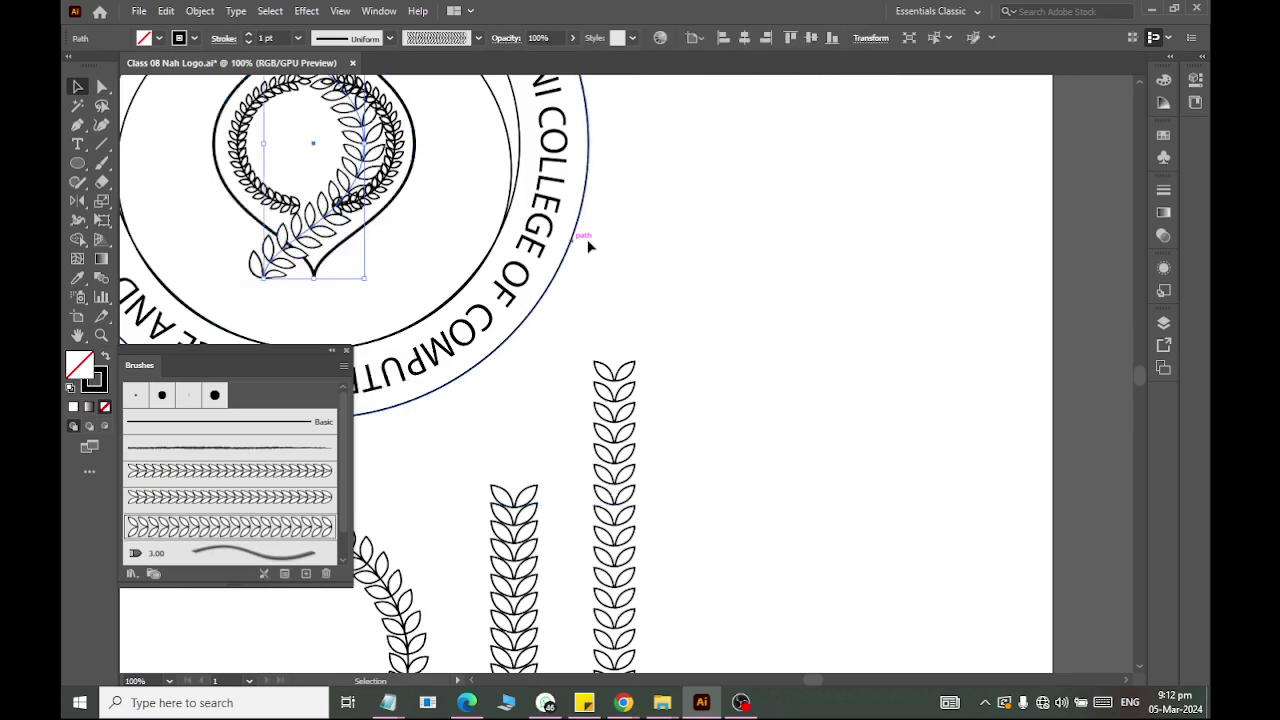
pyautogui.press('Right')
pyautogui.press('Right')
pyautogui.press('Right')
pyautogui.press('Right')
pyautogui.press('Right')
pyautogui.press('Right')
pyautogui.press('Right')
pyautogui.press('Right')
pyautogui.press('Right')
pyautogui.press('Right')
pyautogui.press('Right')
pyautogui.press('Right')
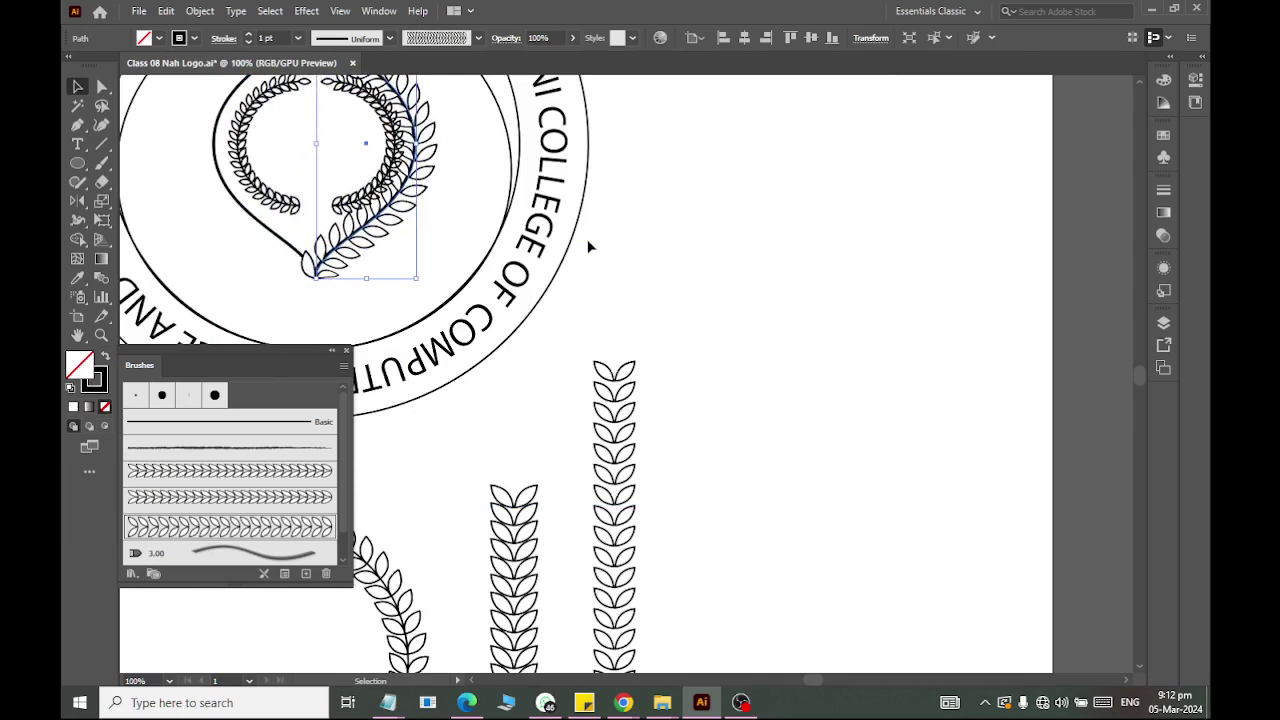
# Reflect a copy of the leaf branch about the pointed shape's lower tip to cover its left half
pyautogui.scroll(4, 420, 198)
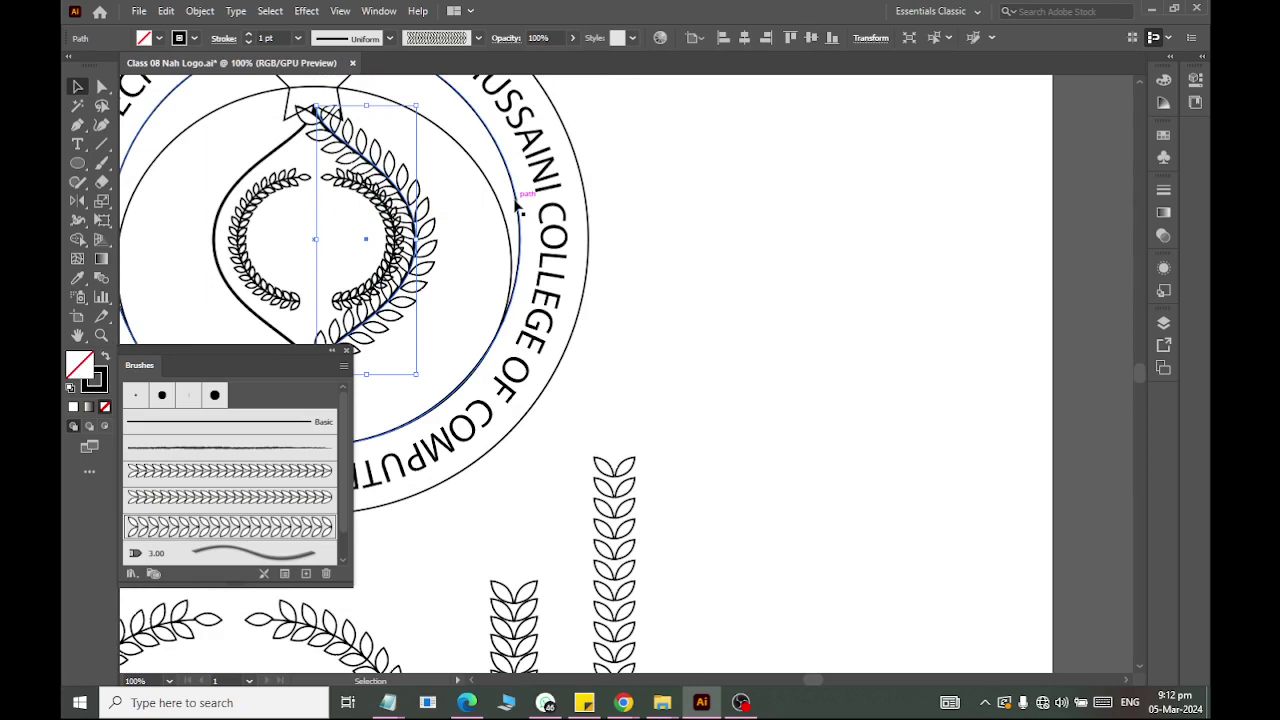
pyautogui.click(78, 201)
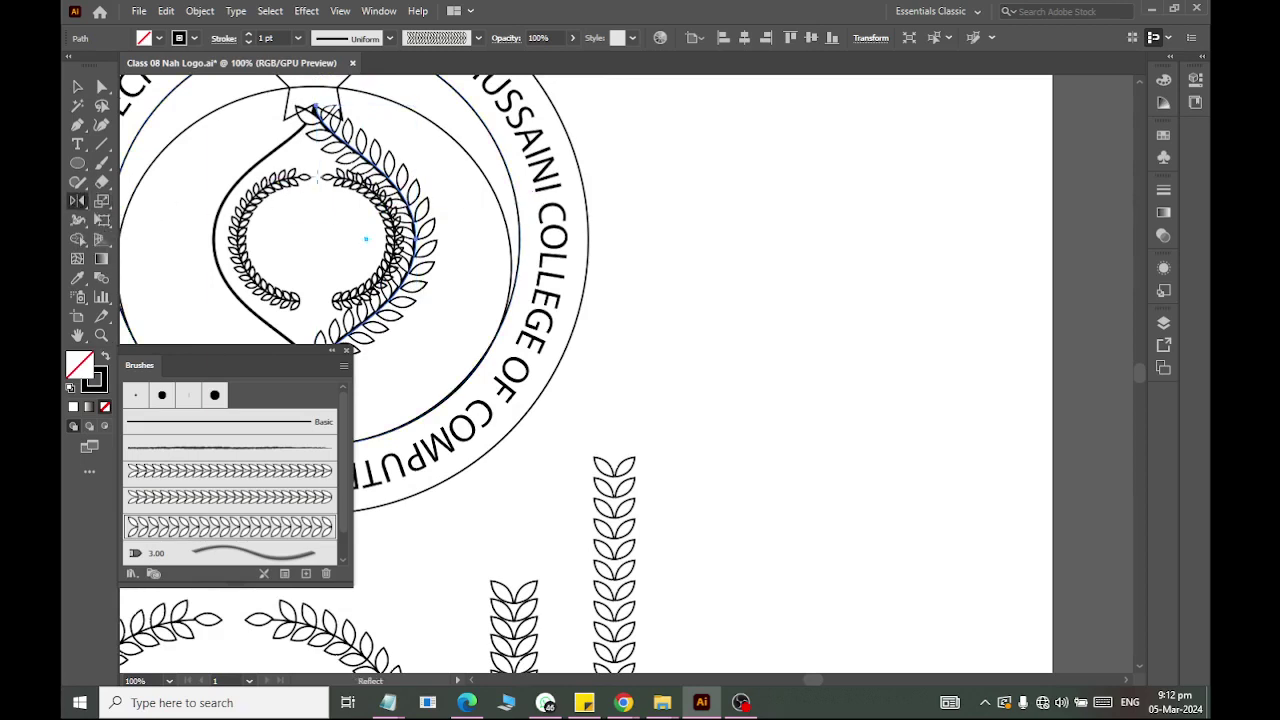
pyautogui.scroll(-5, 354, 293)
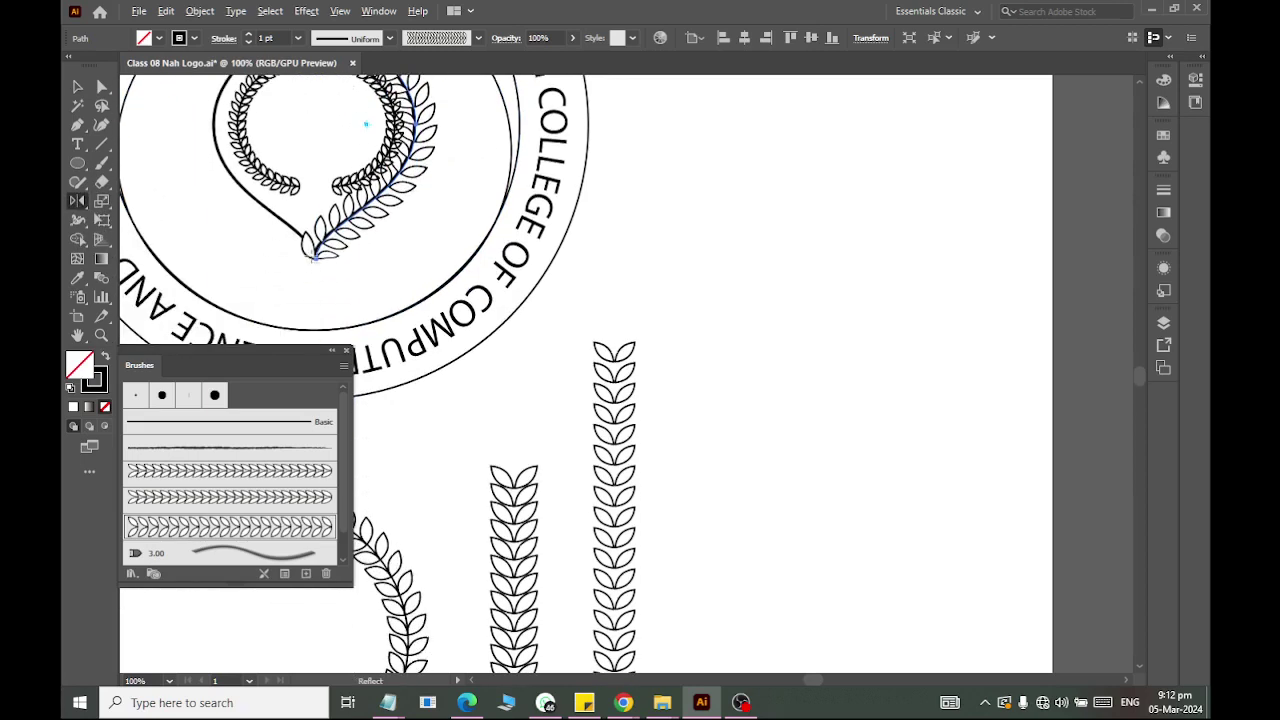
pyautogui.keyDown('alt'); pyautogui.click(314, 254); pyautogui.keyUp('alt')
pyautogui.click(790, 466)
pyautogui.hotkey('ctrl', '-')
pyautogui.scroll(-3, 171, 203)
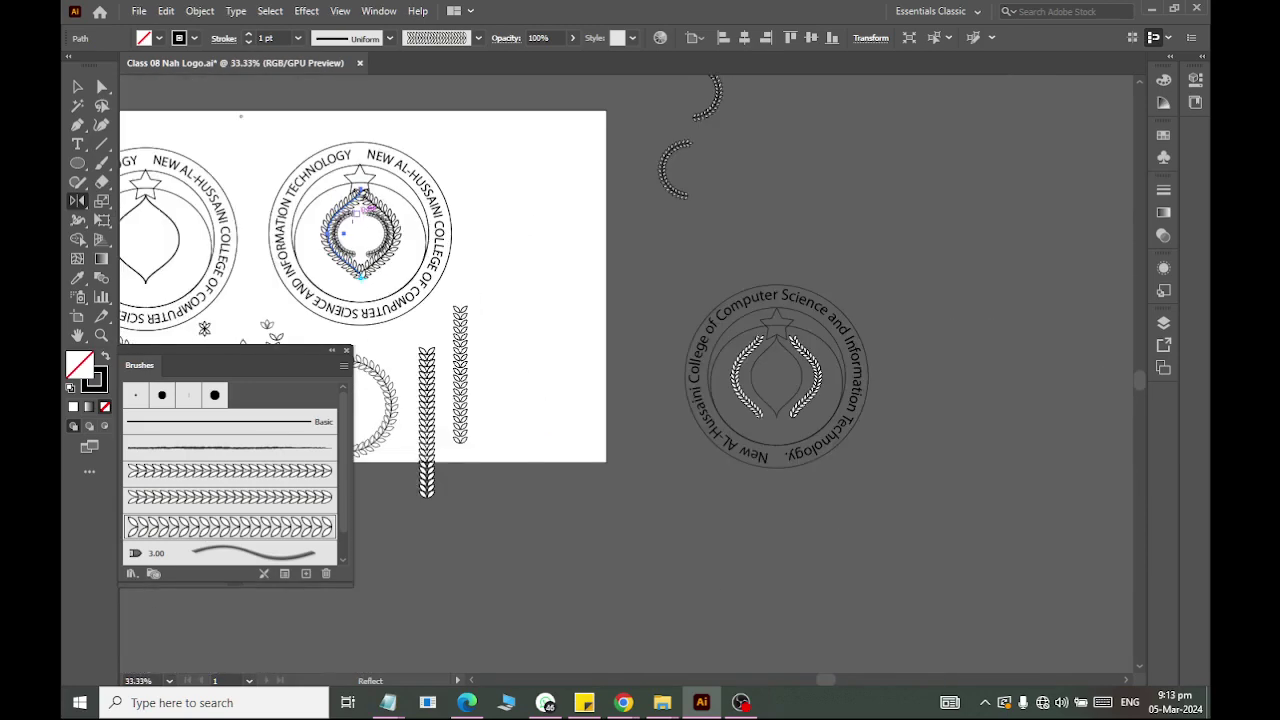
pyautogui.scroll(4, 171, 203)
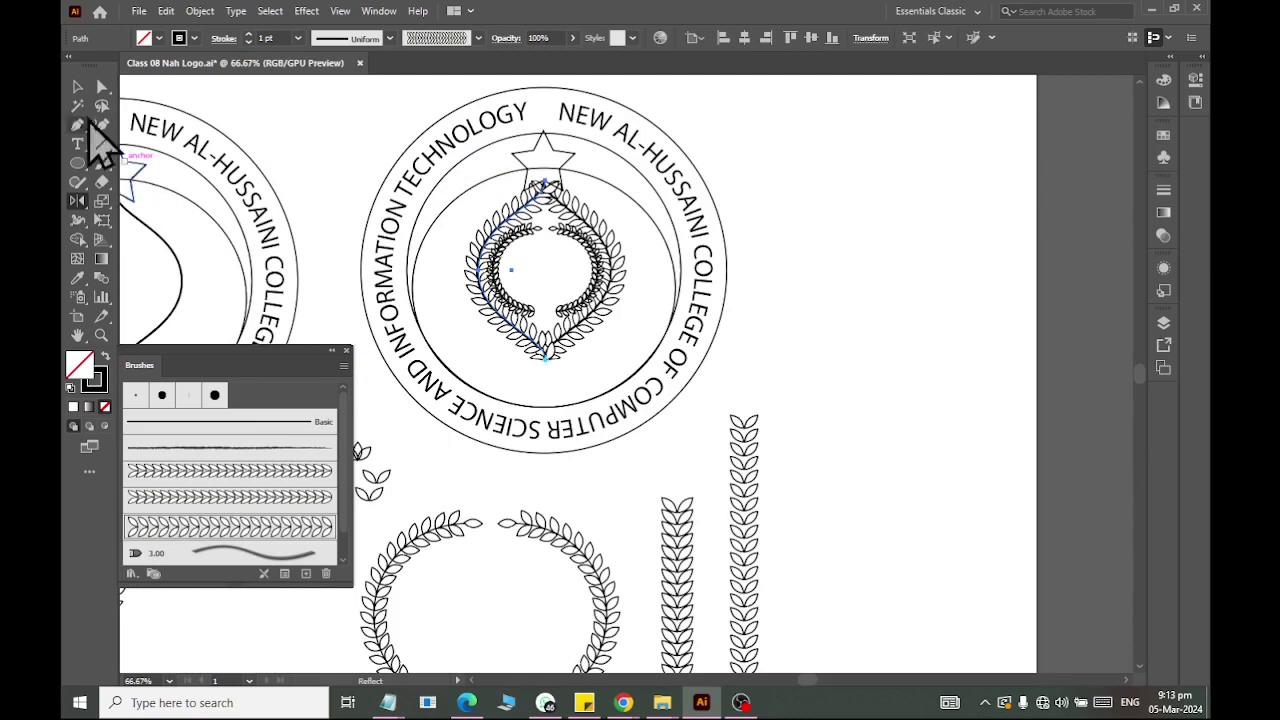
# Move both halves of the small round wreath out of the logo into the empty area to its right
pyautogui.click(78, 87)
pyautogui.click(797, 222)
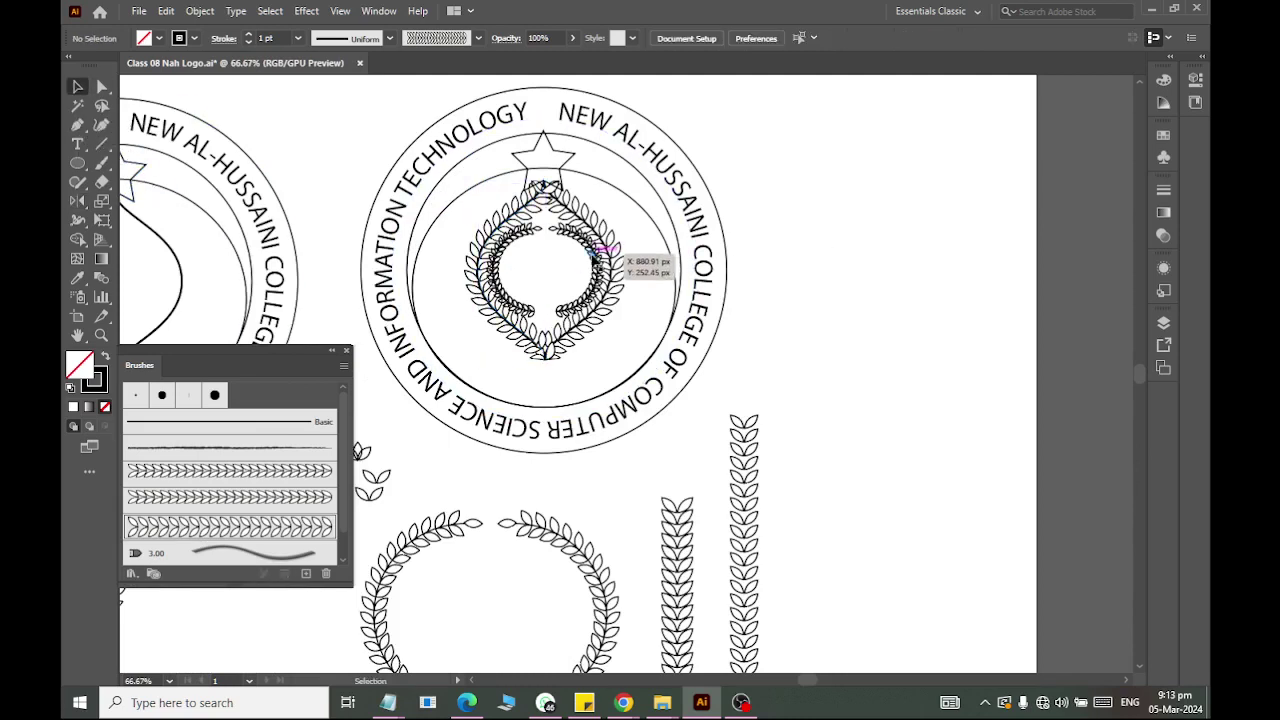
pyautogui.click(598, 258)
pyautogui.keyDown('shift'); pyautogui.click(505, 252); pyautogui.keyUp('shift')
pyautogui.moveTo(512, 262); pyautogui.dragTo(863, 252)
pyautogui.click(723, 334)
# Nudge the right leaf branch outward to the right, clear of the pointed shape's outline
pyautogui.scroll(1, 632, 150)
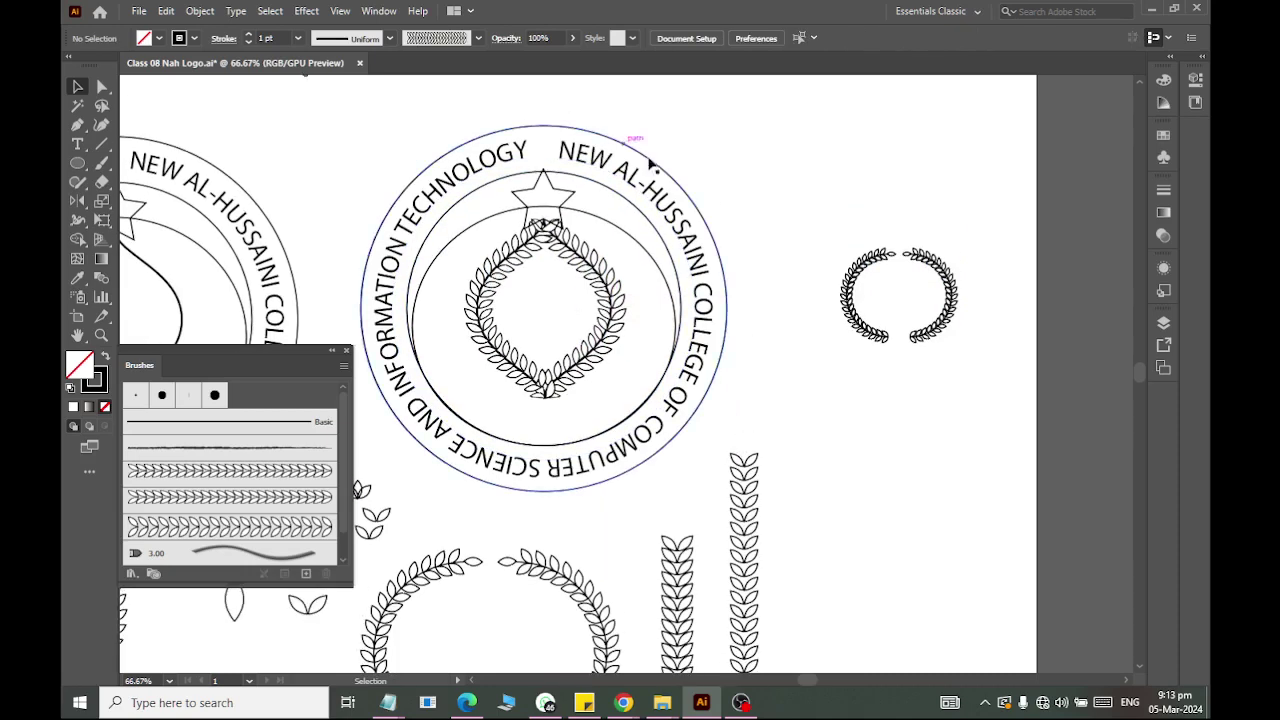
pyautogui.scroll(1, 590, 280)
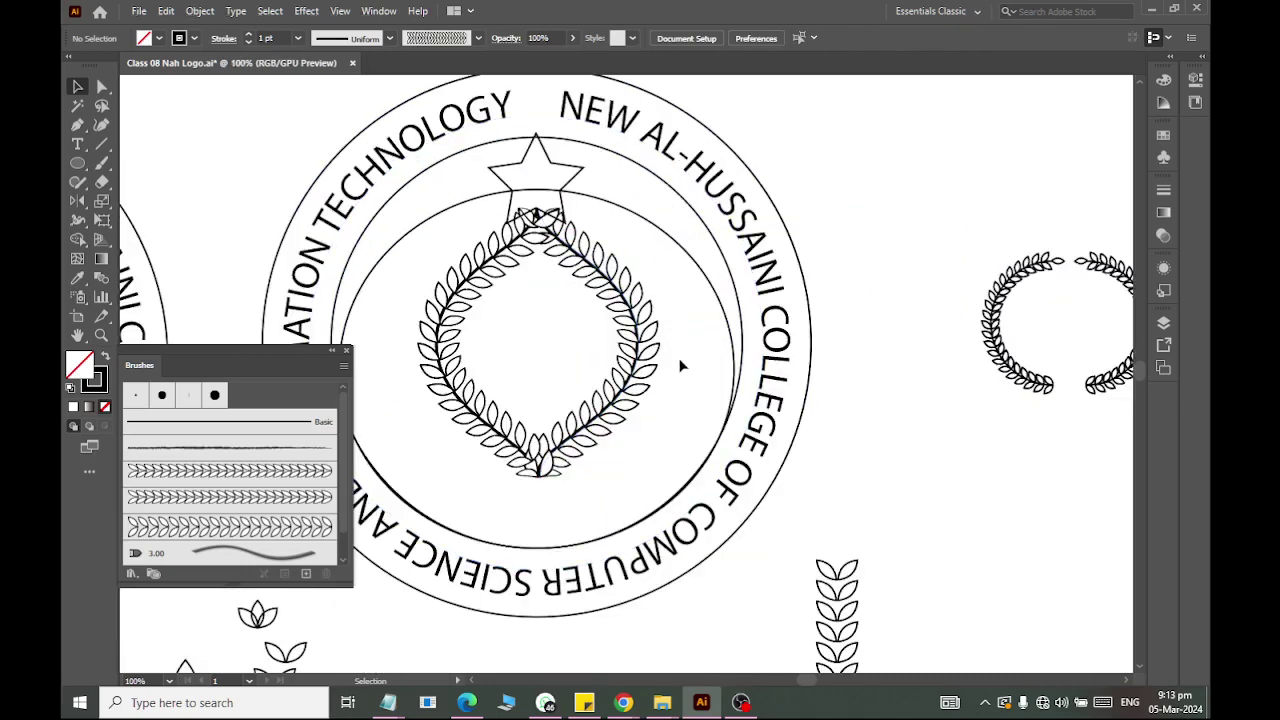
pyautogui.click(652, 352)
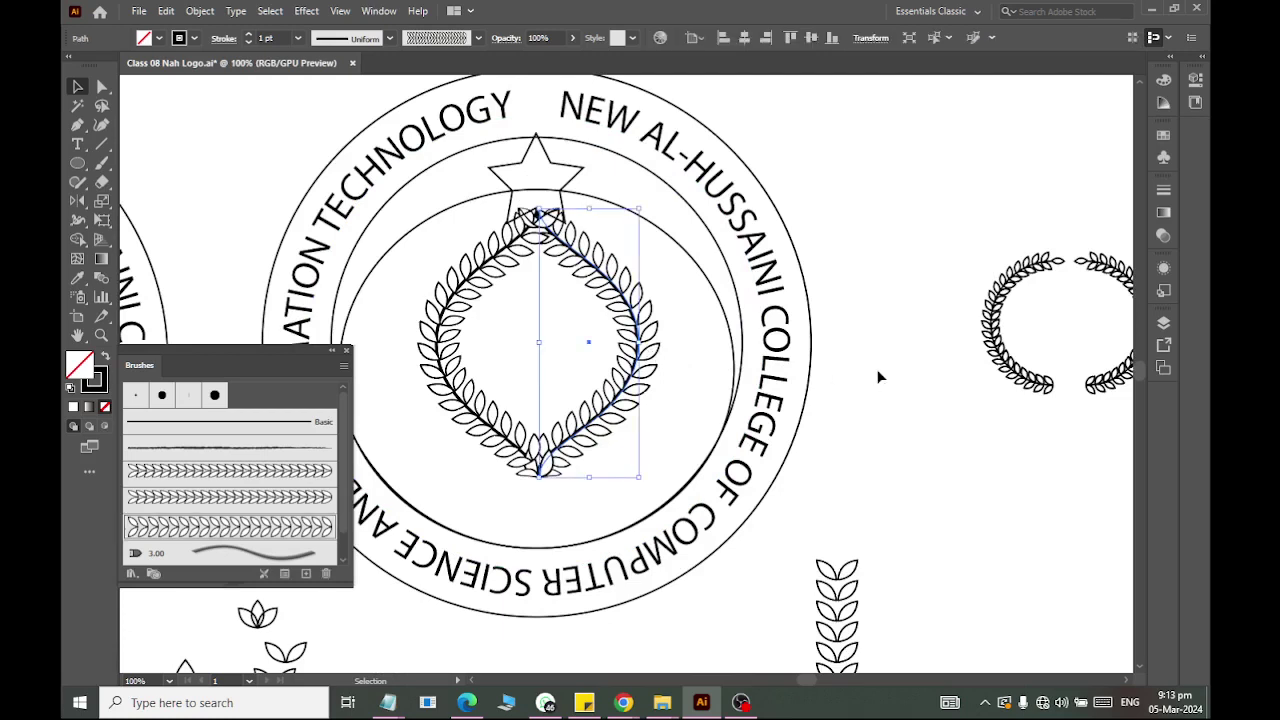
pyautogui.press('Right')
pyautogui.press('Right')
pyautogui.press('Right')
pyautogui.press('Right')
pyautogui.press('Right')
pyautogui.press('Right')
pyautogui.press('Right')
pyautogui.press('Right')
pyautogui.press('Right')
pyautogui.press('Right')
pyautogui.press('Right')
pyautogui.press('Right')
pyautogui.press('Right')
pyautogui.press('Right')
pyautogui.press('Right')
pyautogui.press('Right')
pyautogui.press('Right')
pyautogui.press('Right')
pyautogui.press('Right')
pyautogui.press('Right')
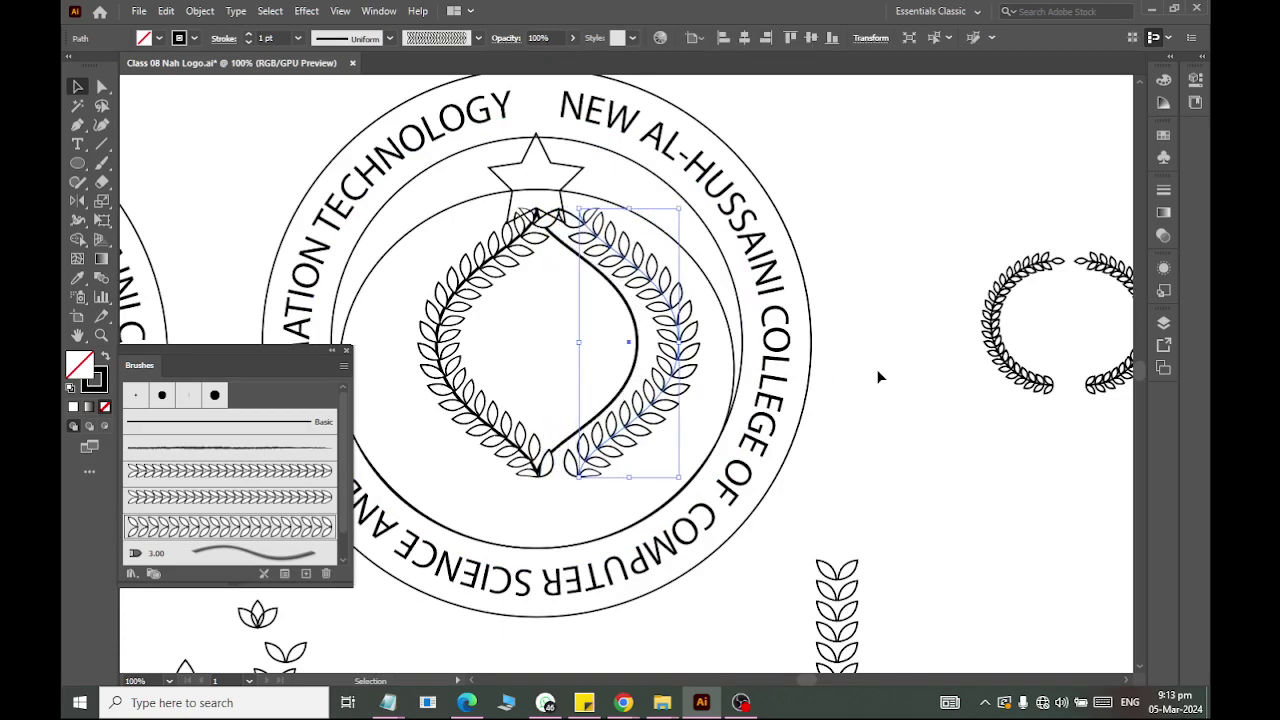
pyautogui.press('Right')
pyautogui.press('Right')
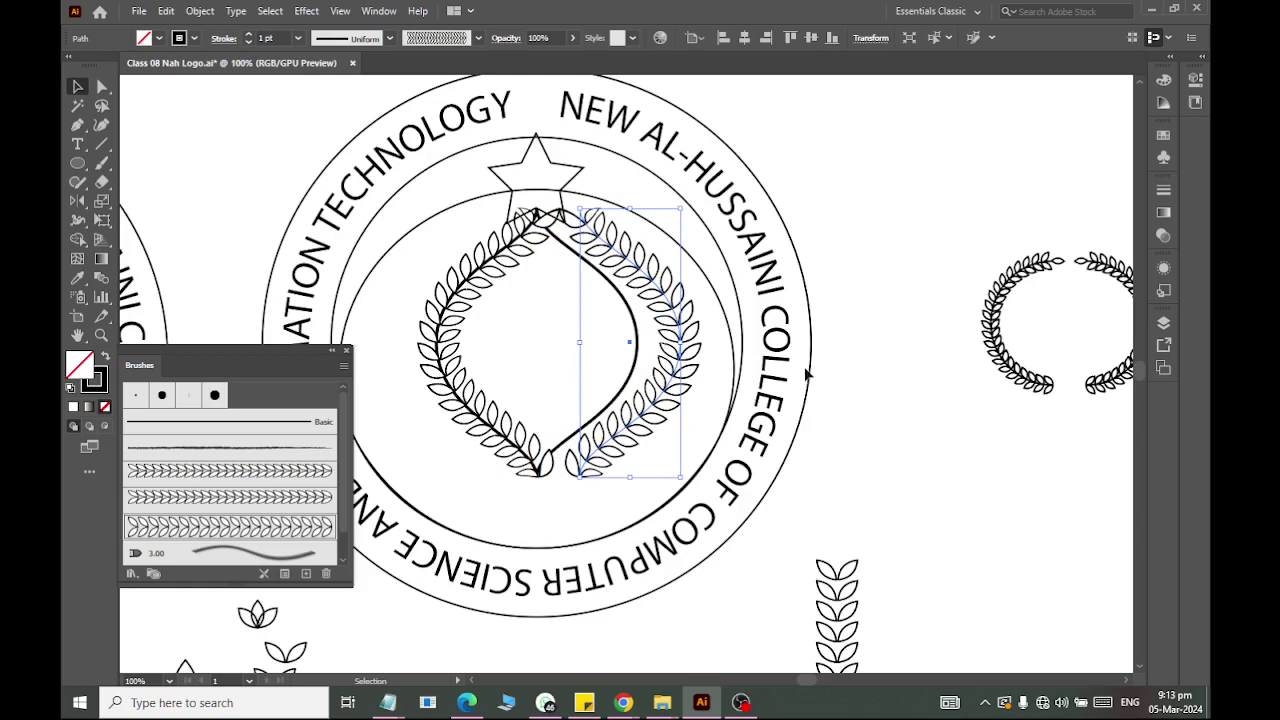
# Nudge the left leaf branch outward to the left, leaving a gap beside the pointed shape
pyautogui.click(479, 413)
pyautogui.press('Left')
pyautogui.press('Left')
pyautogui.press('Left')
pyautogui.press('Left')
pyautogui.press('Left')
pyautogui.press('Left')
pyautogui.press('Left')
pyautogui.press('Left')
pyautogui.press('Left')
pyautogui.press('Left')
pyautogui.press('Left')
pyautogui.press('Left')
pyautogui.press('Left')
pyautogui.press('Left')
pyautogui.press('Left')
pyautogui.press('Left')
pyautogui.press('Left')
pyautogui.press('Left')
pyautogui.press('Left')
pyautogui.press('Left')
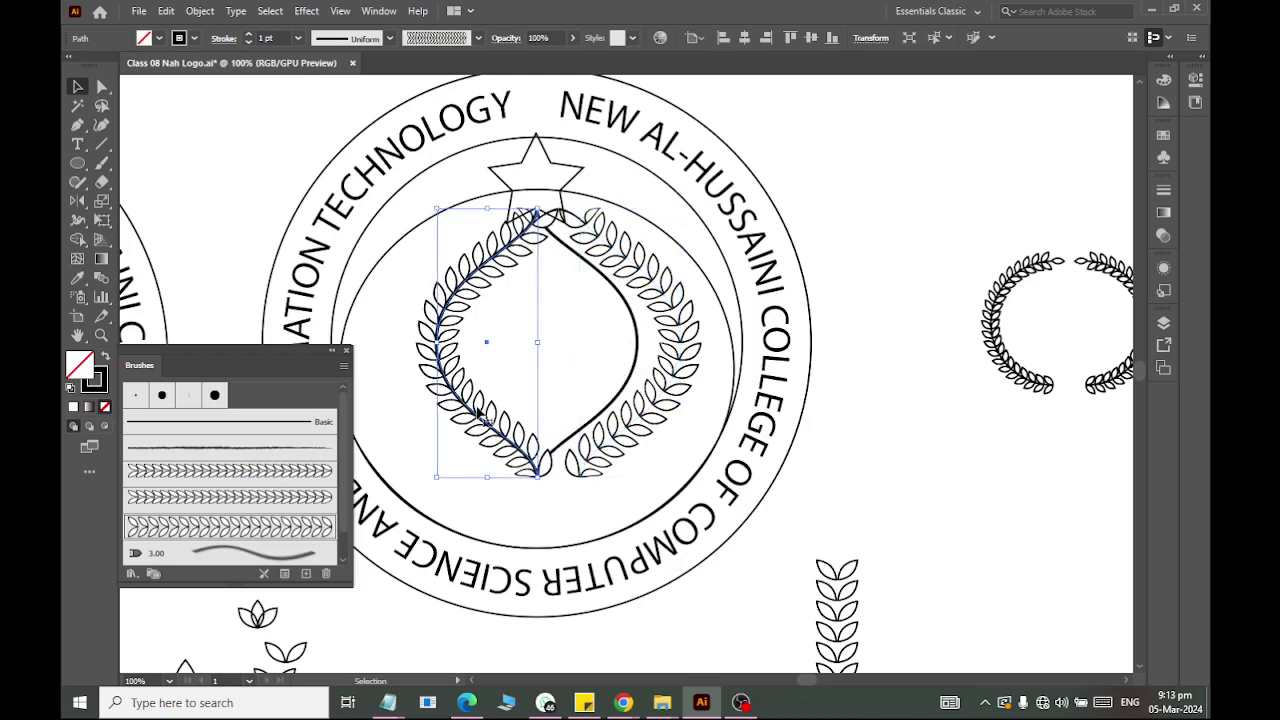
pyautogui.press('Left')
pyautogui.press('Left')
pyautogui.press('Left')
pyautogui.press('Left')
pyautogui.press('Left')
pyautogui.press('Left')
pyautogui.press('Left')
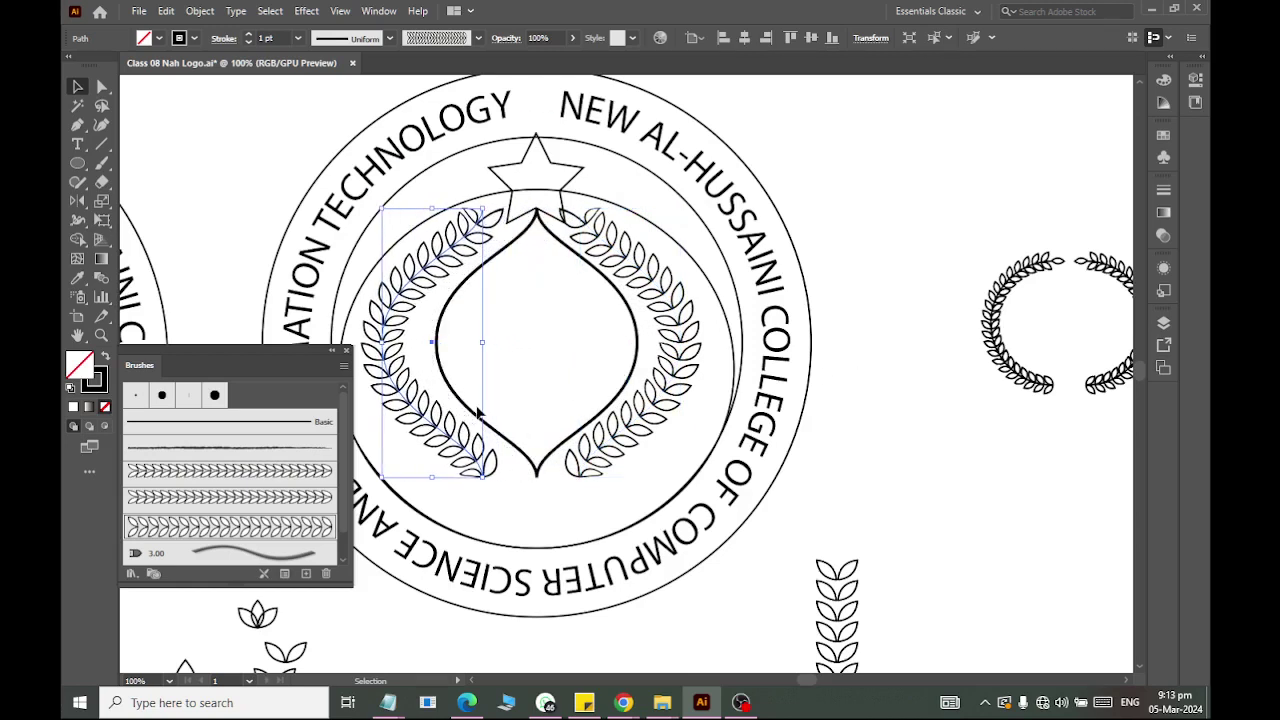
# Nudge the right leaf branch slightly further right to match the gap on the left side, and deselect it
pyautogui.click(660, 312)
pyautogui.press('Right')
pyautogui.press('Right')
pyautogui.press('Right')
pyautogui.press('Right')
pyautogui.press('Right')
pyautogui.press('Right')
pyautogui.press('Right')
pyautogui.press('Right')
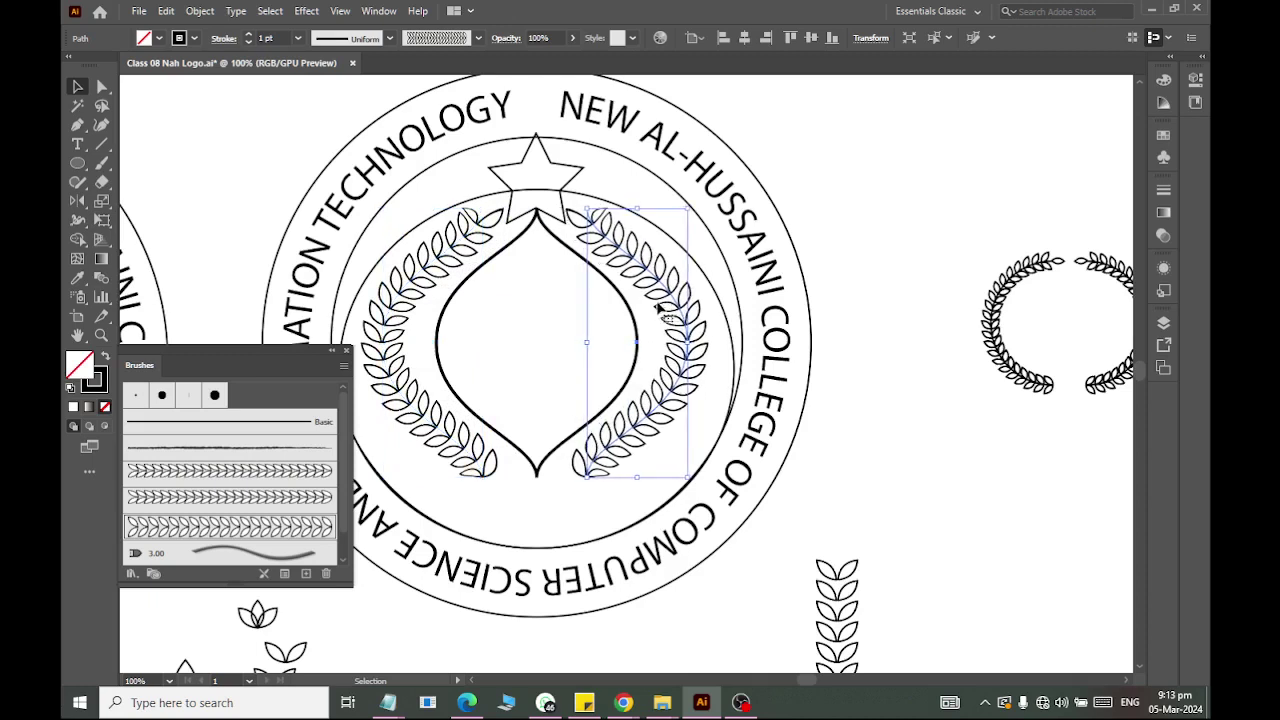
pyautogui.click(824, 211)
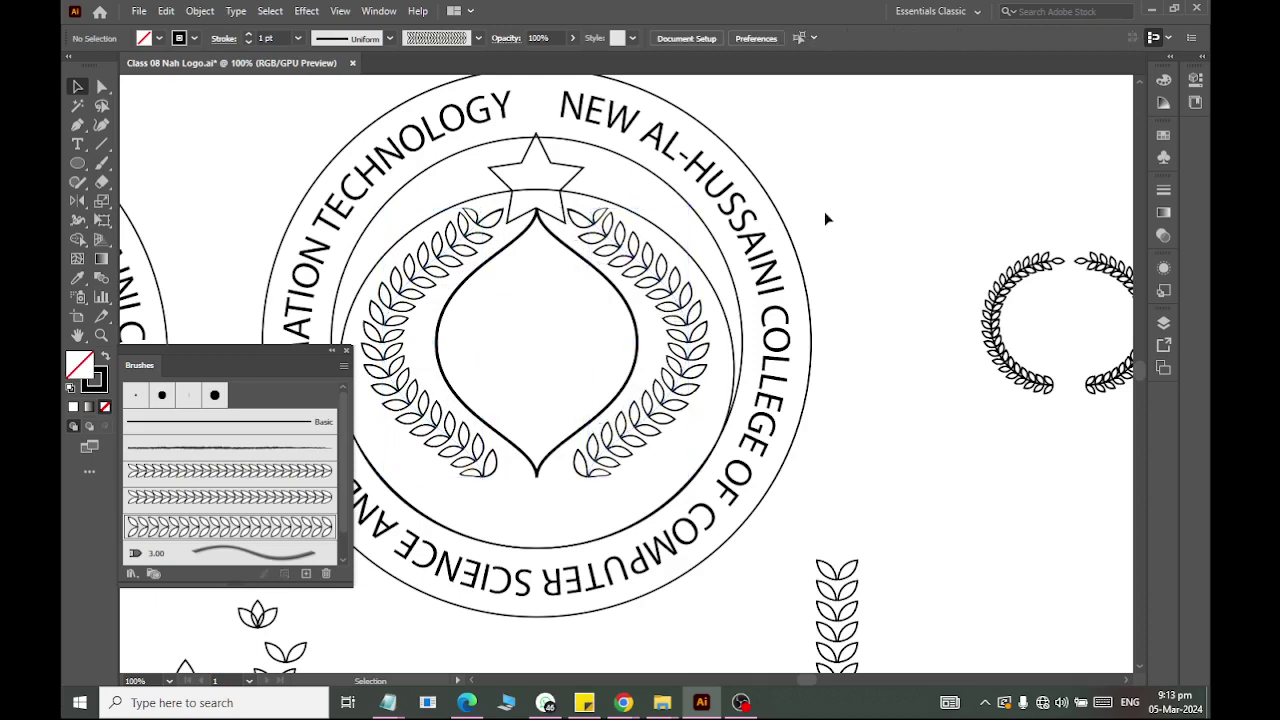
pyautogui.hotkey('ctrl', '-')
pyautogui.hotkey('ctrl', '-')
pyautogui.hotkey('ctrl', '-')
pyautogui.scroll(1, 787, 169)
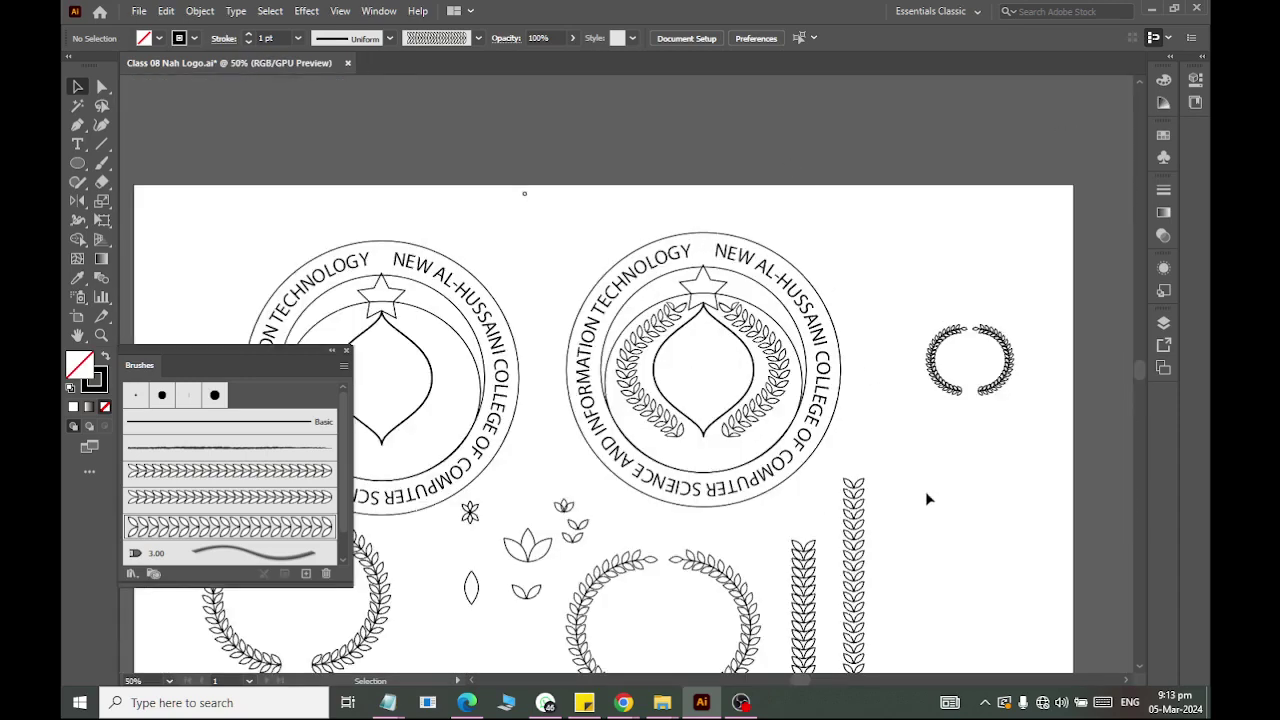